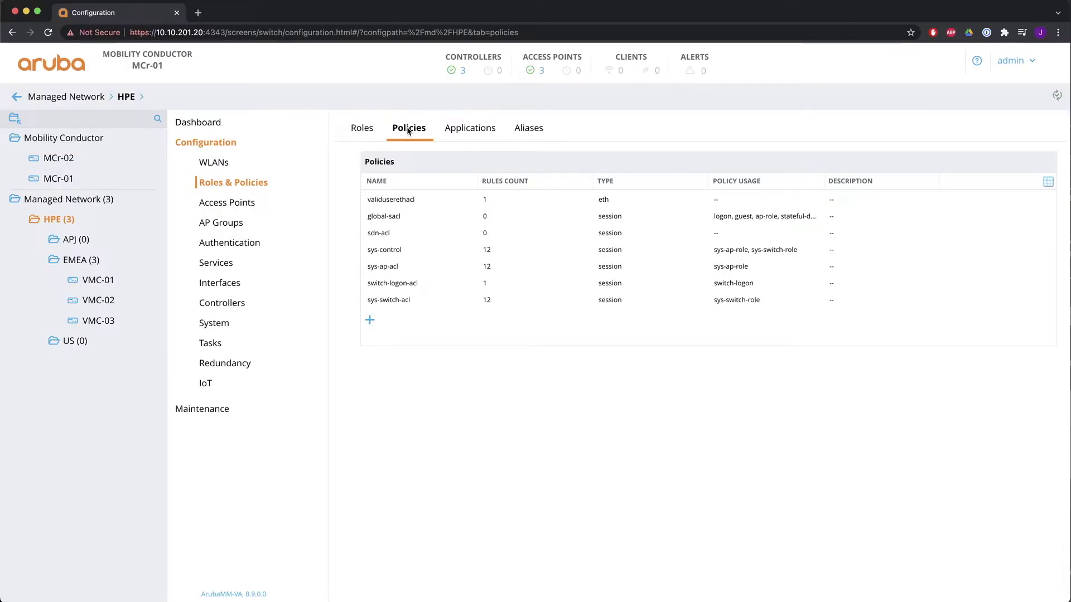
# Show the user roles list sorted alphabetically by name
pyautogui.click(352, 130)
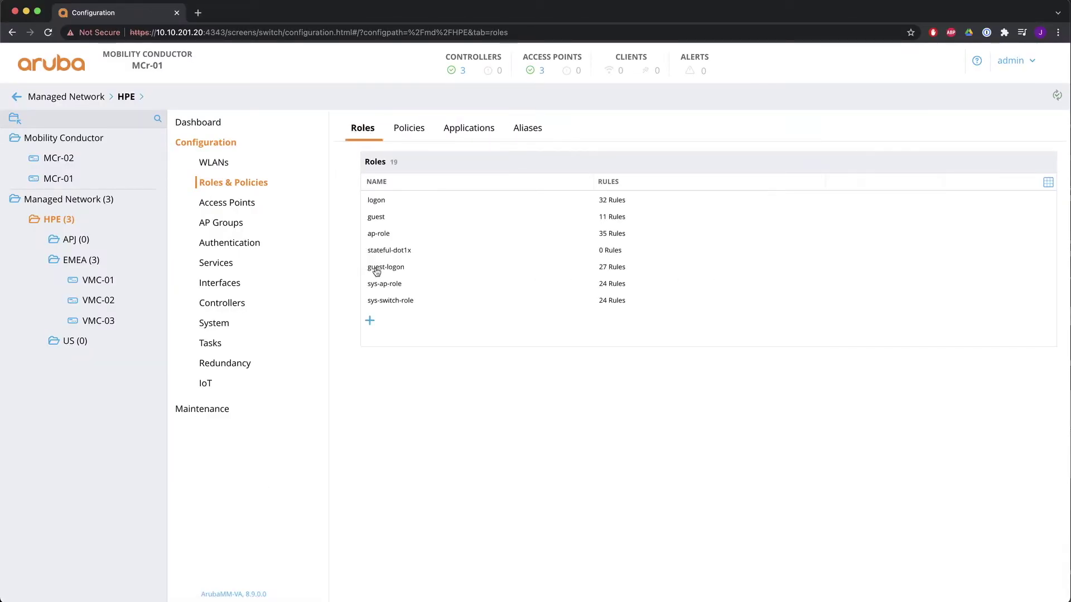
pyautogui.scroll(-2, 424, 278)
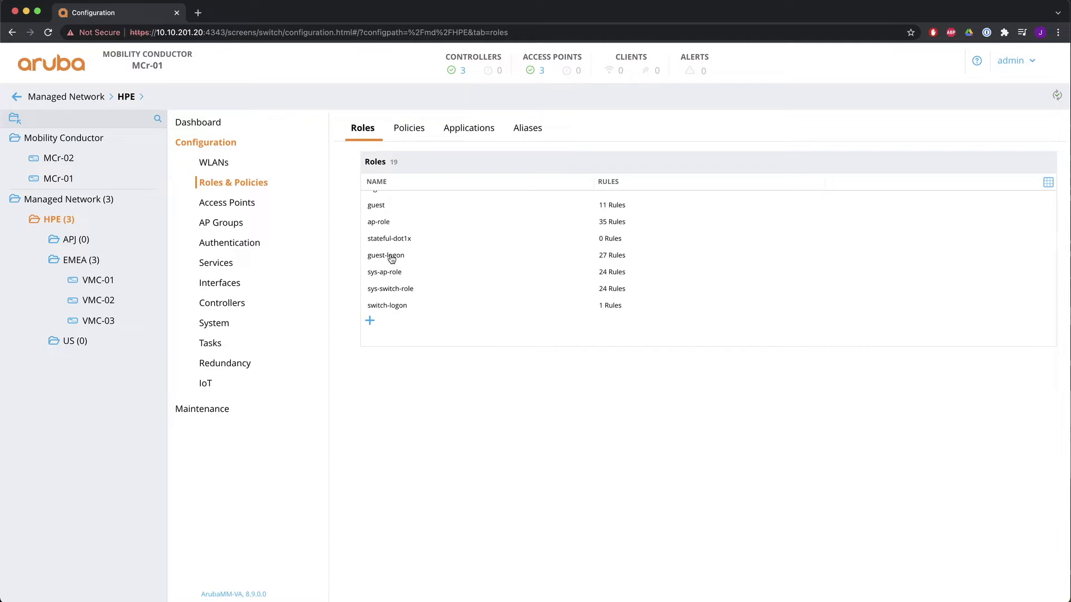
pyautogui.click(392, 183)
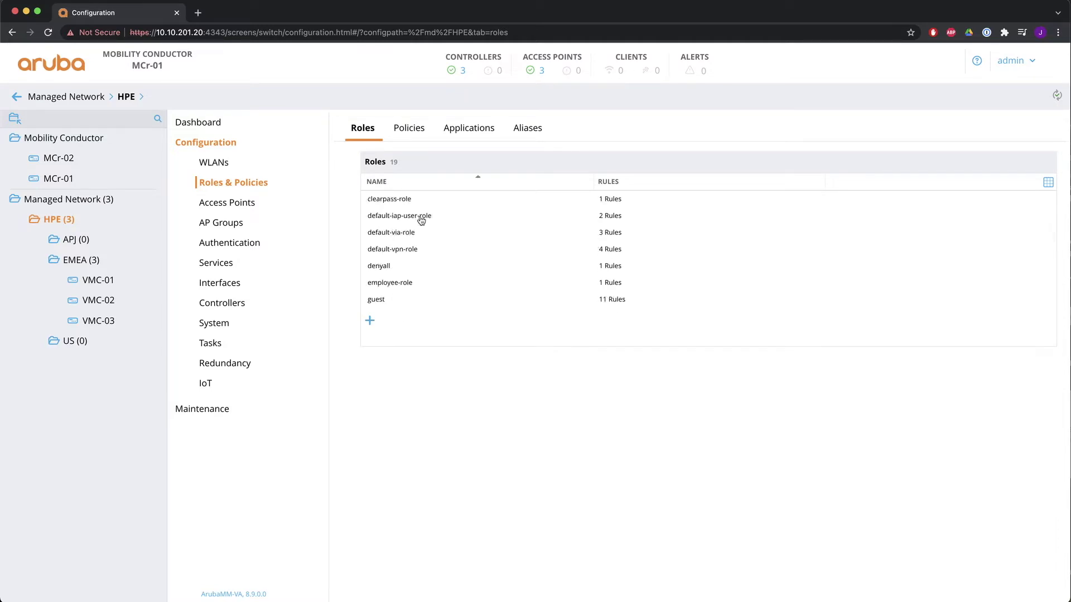
pyautogui.scroll(3, 422, 220)
pyautogui.scroll(-3, 422, 221)
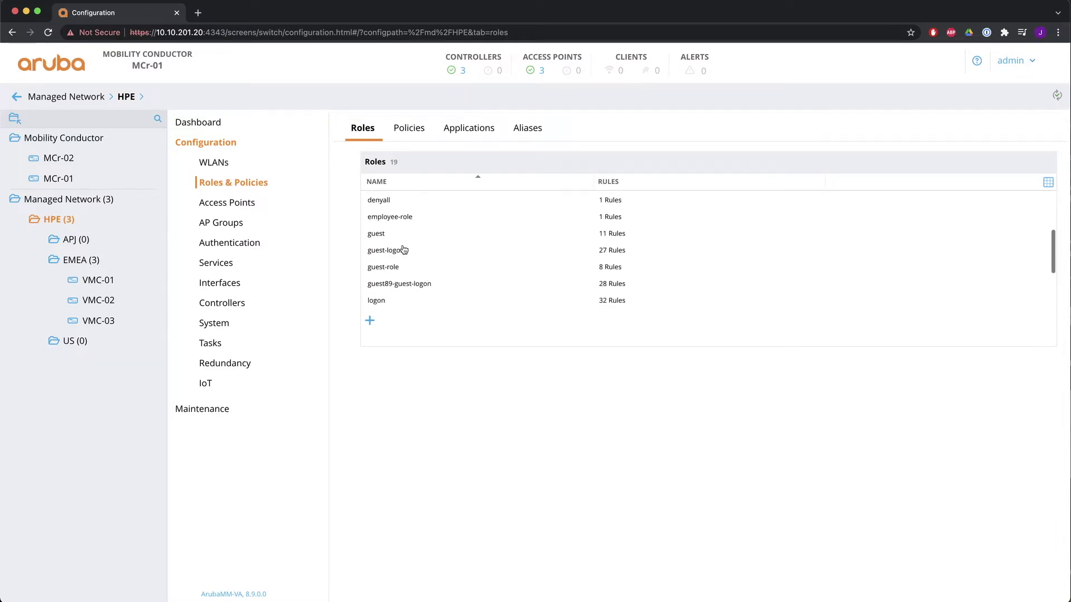
# Open guest-role in the advanced view and bring up its bandwidth settings
pyautogui.click(388, 266)
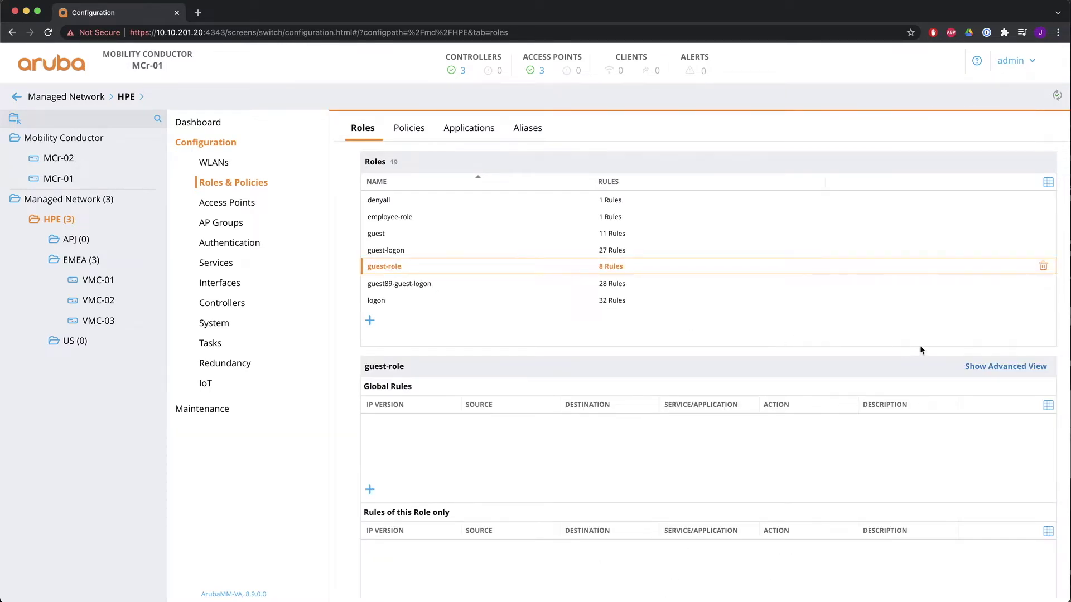
pyautogui.click(988, 368)
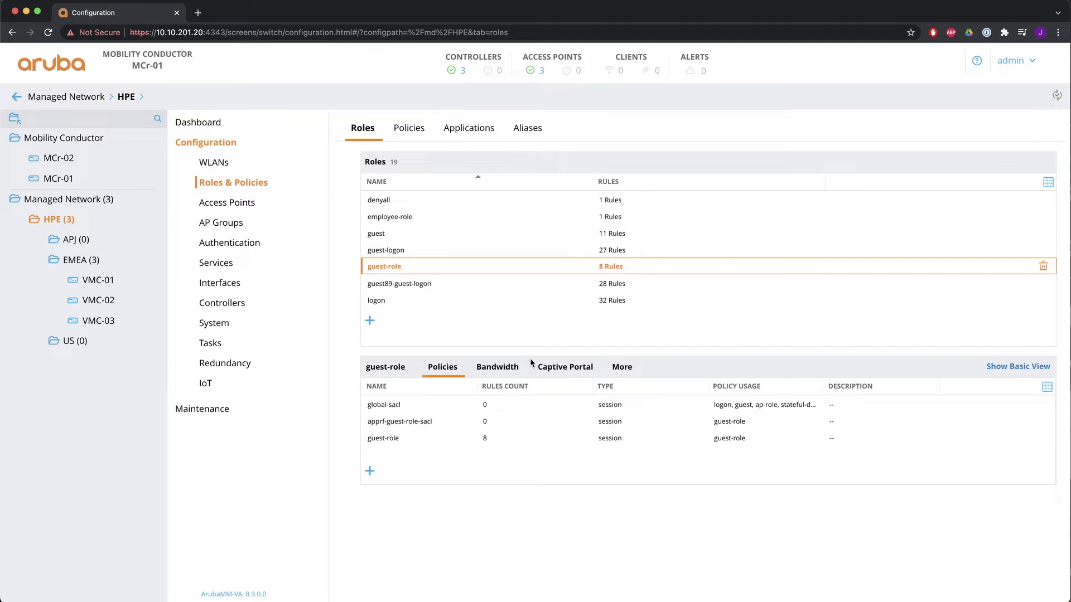
pyautogui.click(495, 369)
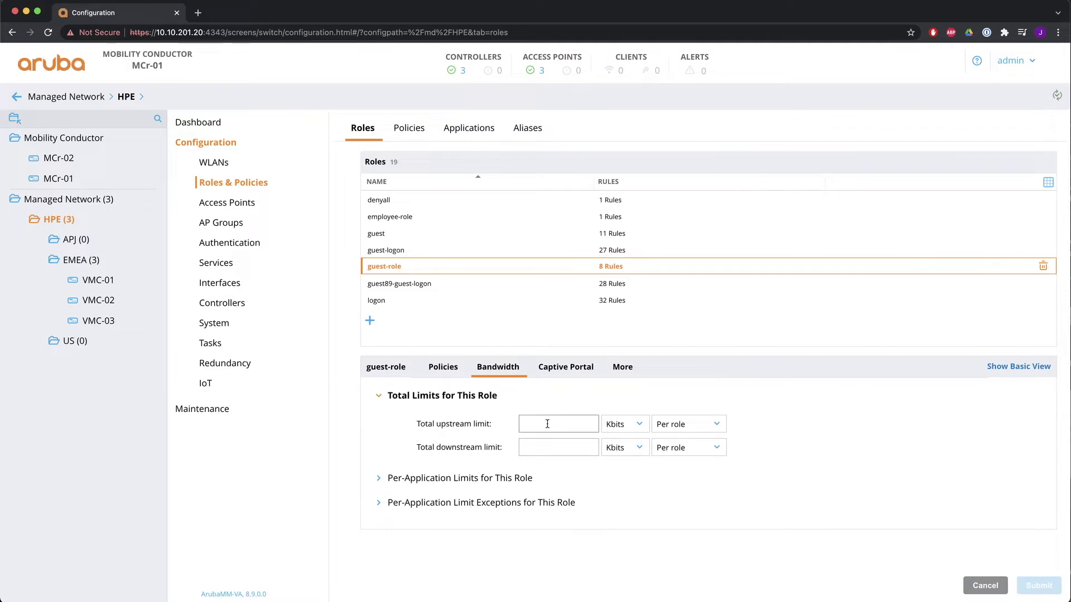
# Check the upstream limit unit and scope dropdowns, leaving them at Kbits and Per role
pyautogui.click(640, 426)
pyautogui.click(640, 425)
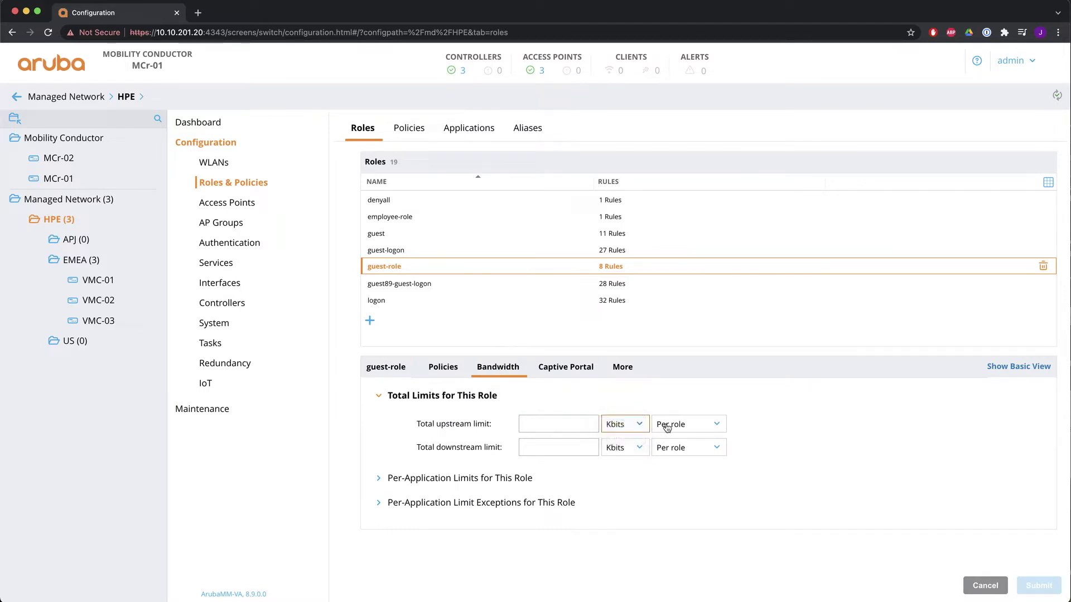
pyautogui.click(715, 425)
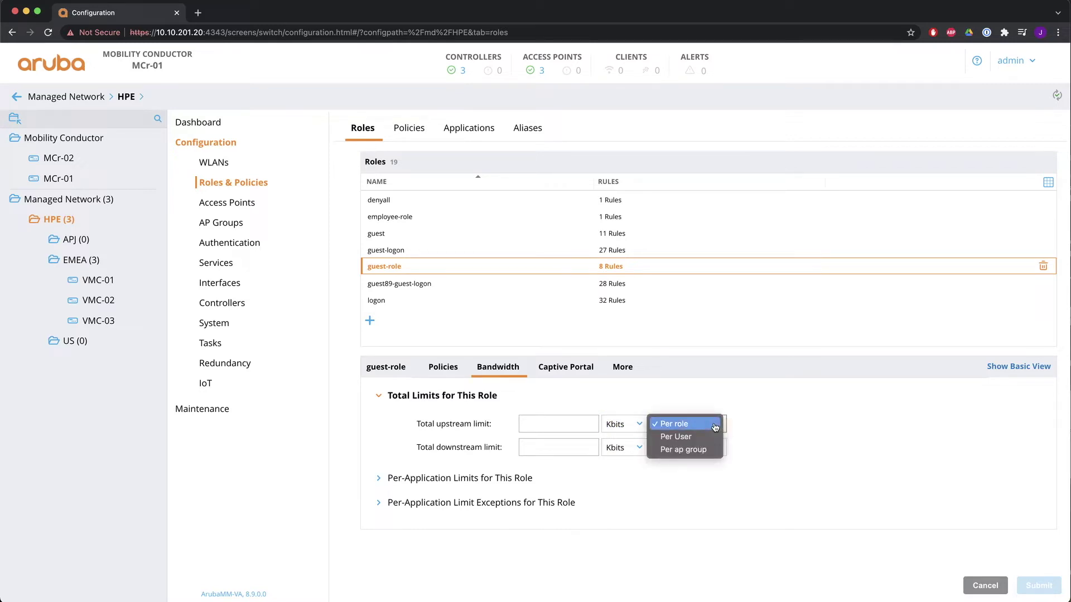
pyautogui.click(715, 427)
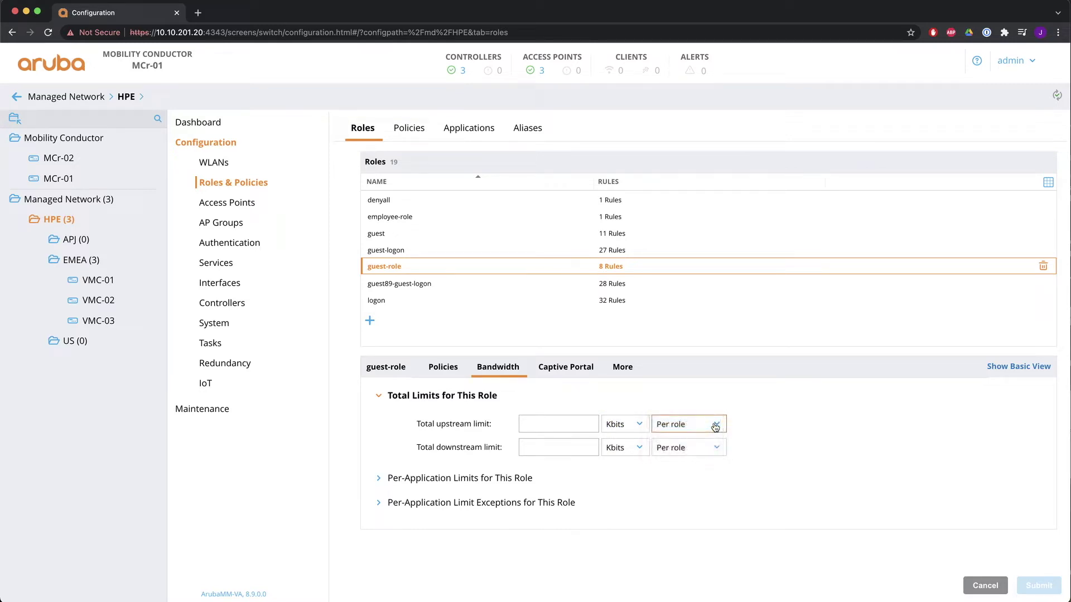
# Expand and collapse the Per-Application Limits and Exceptions sections, leaving them unset
pyautogui.click(390, 478)
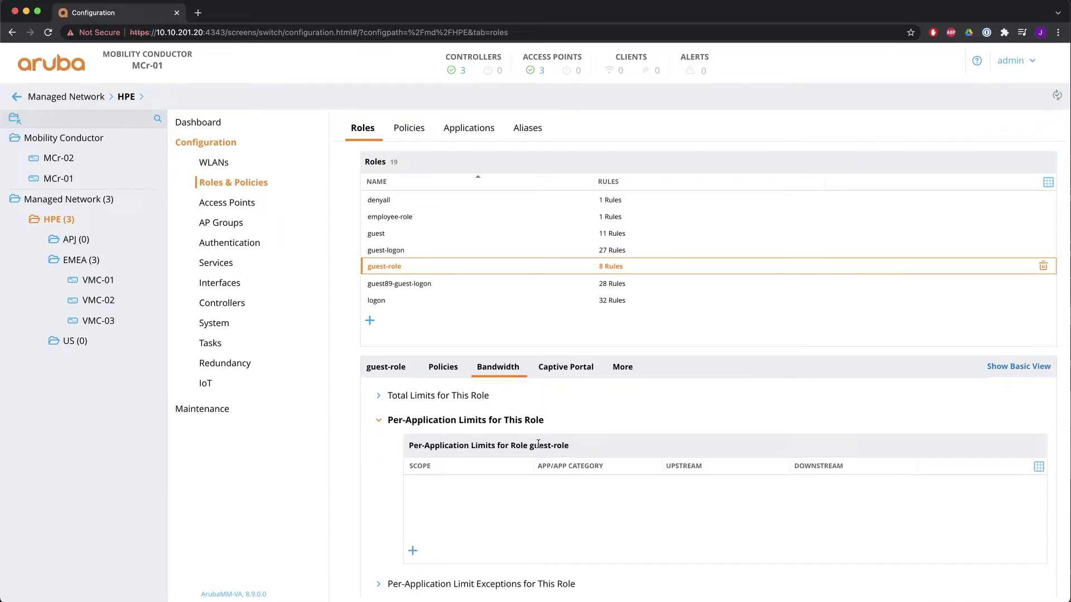
pyautogui.click(381, 425)
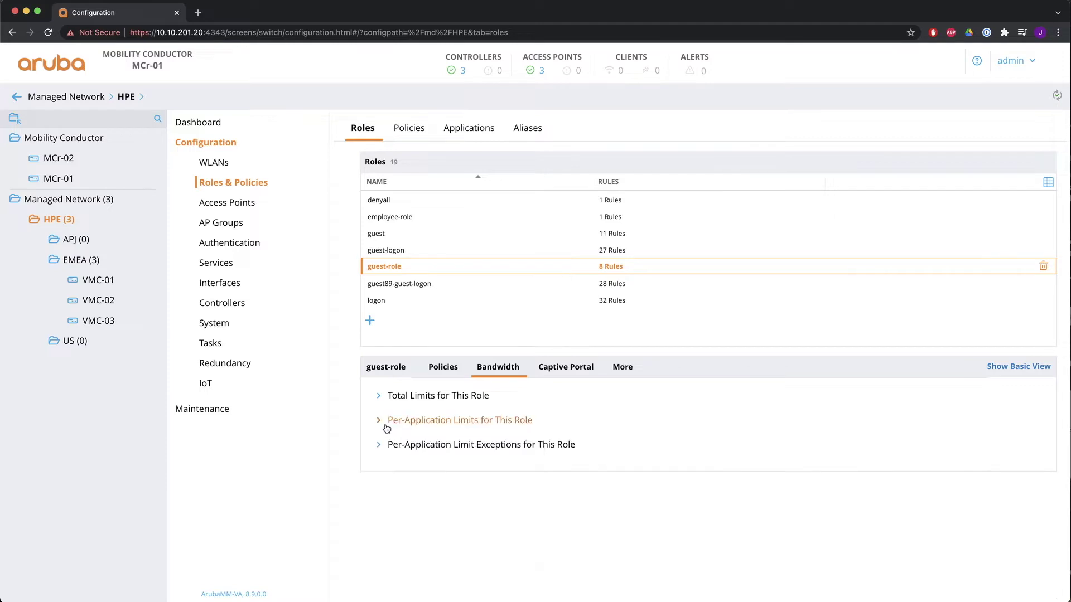
pyautogui.click(377, 449)
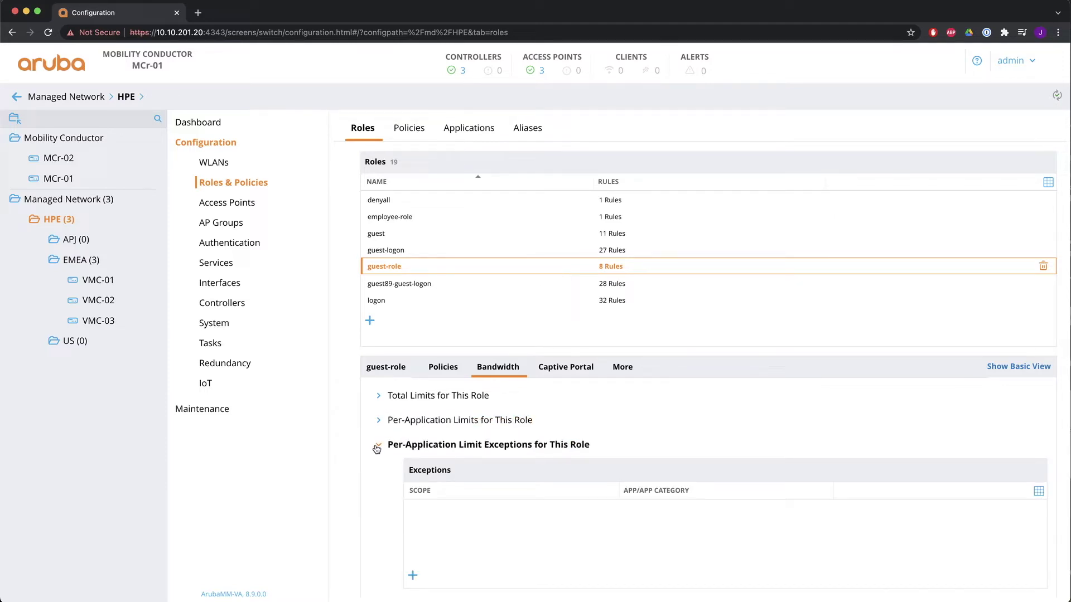
pyautogui.click(377, 447)
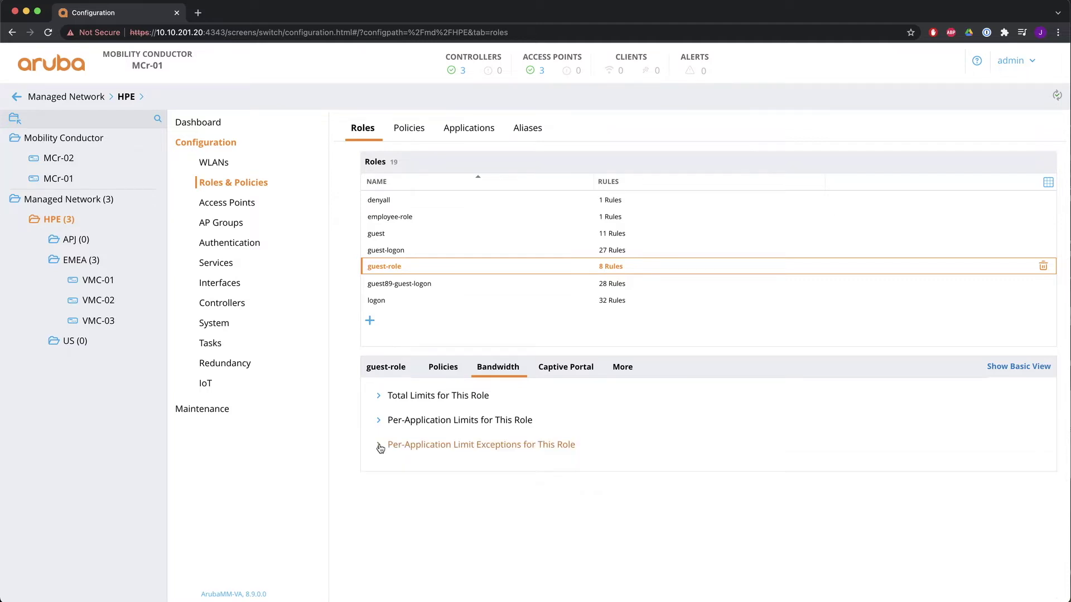
pyautogui.click(377, 447)
pyautogui.click(378, 446)
pyautogui.click(581, 366)
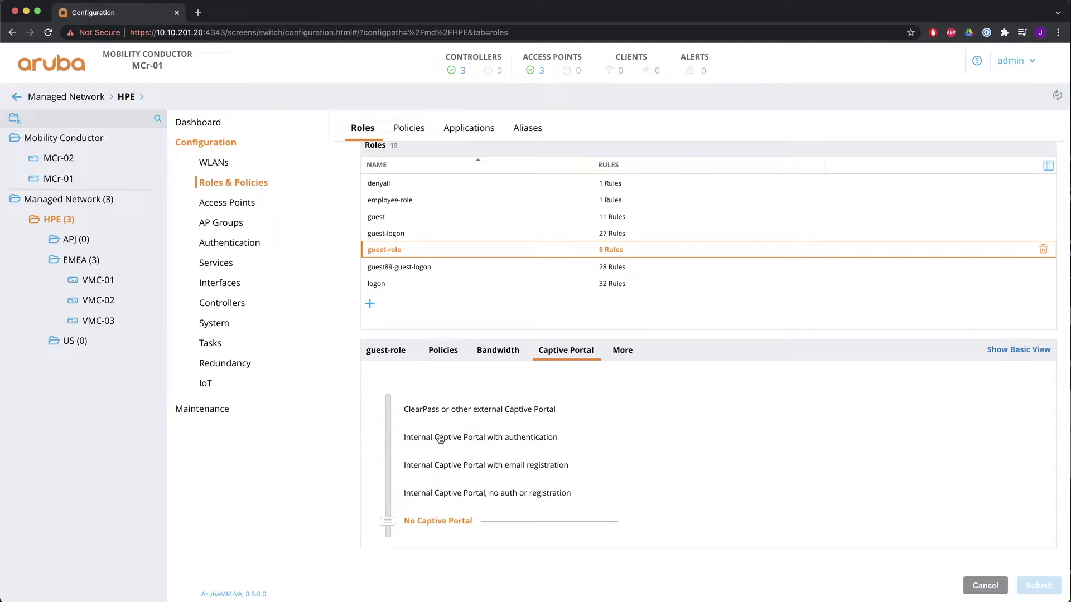
# Try each captive portal option ending on ClearPass, then discard the change for More settings
pyautogui.click(441, 466)
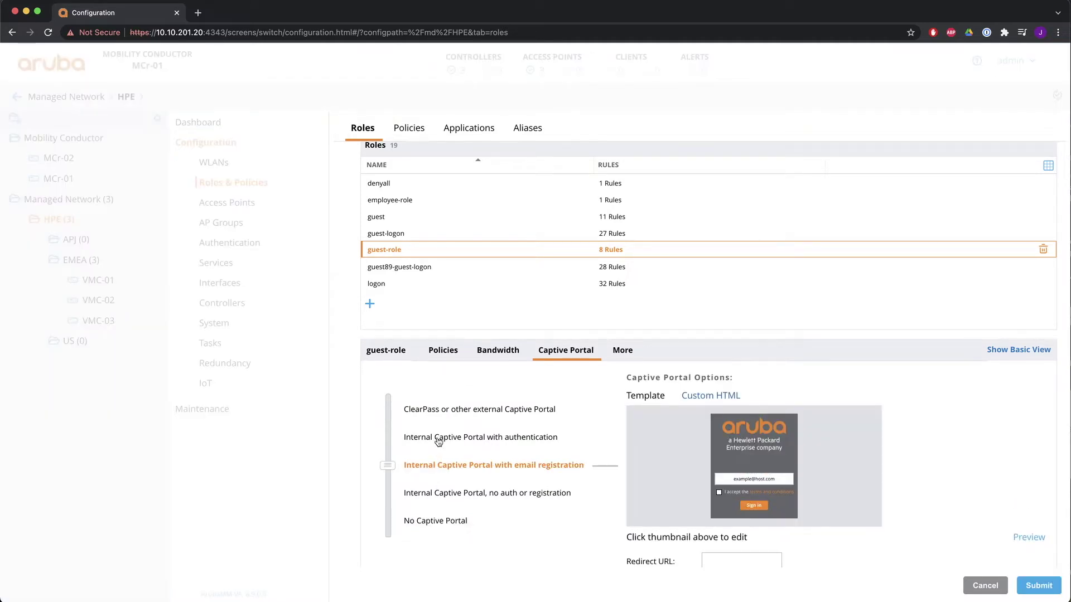
pyautogui.click(441, 493)
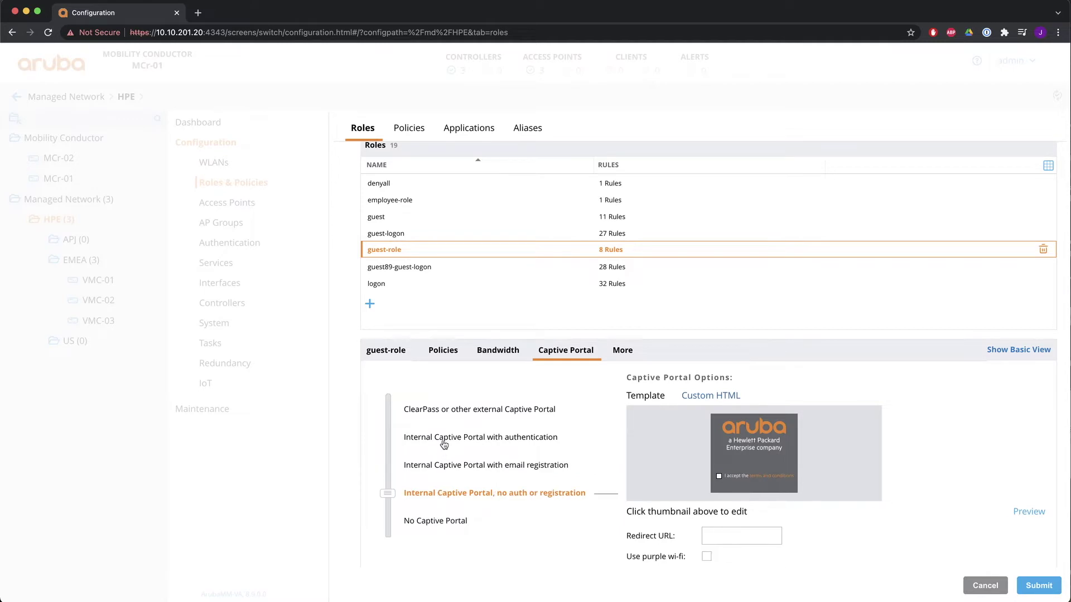
pyautogui.click(445, 444)
pyautogui.click(452, 411)
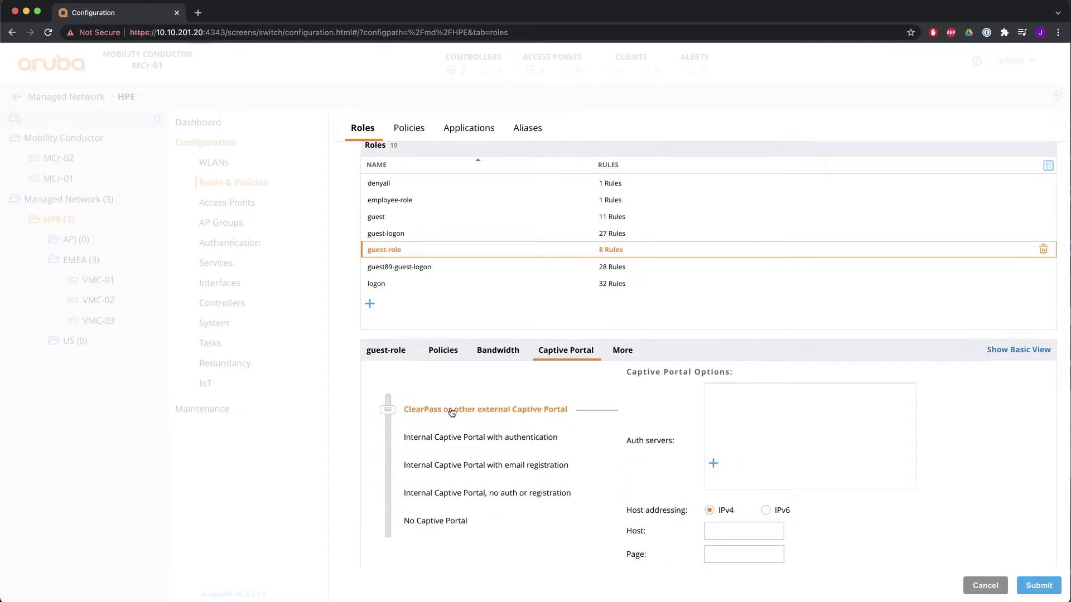
pyautogui.click(622, 350)
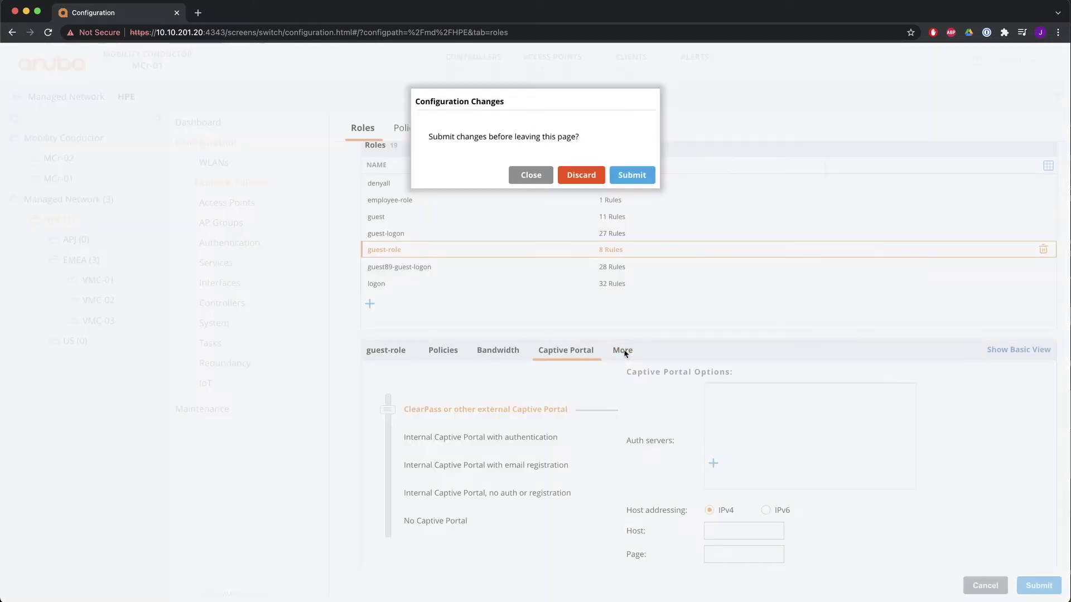
pyautogui.click(591, 174)
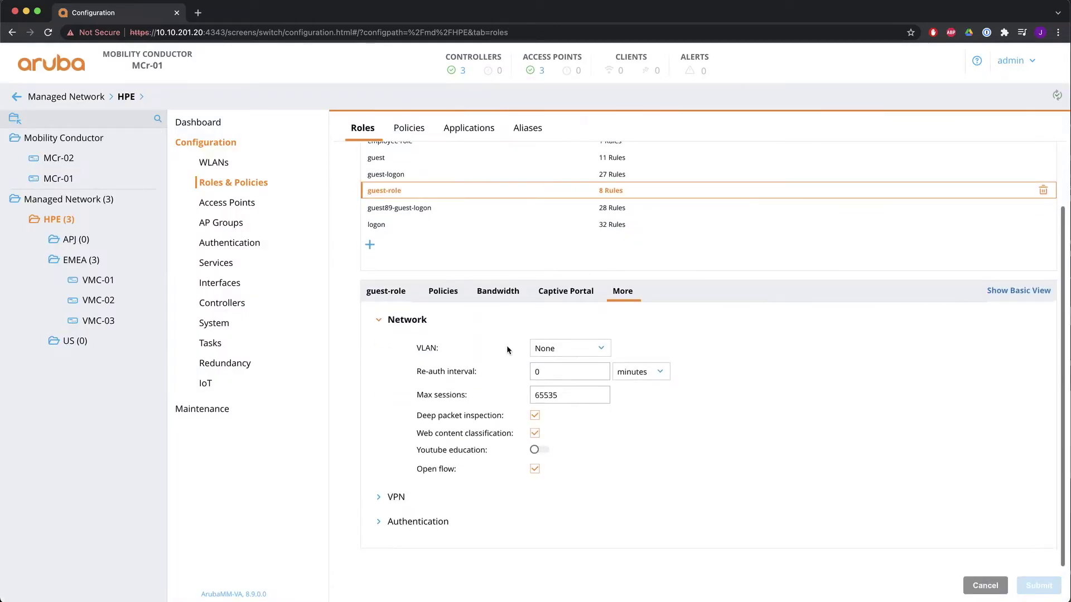
# Confirm VLAN None, re-auth interval 0 and max sessions 65535 without changes
pyautogui.click(574, 347)
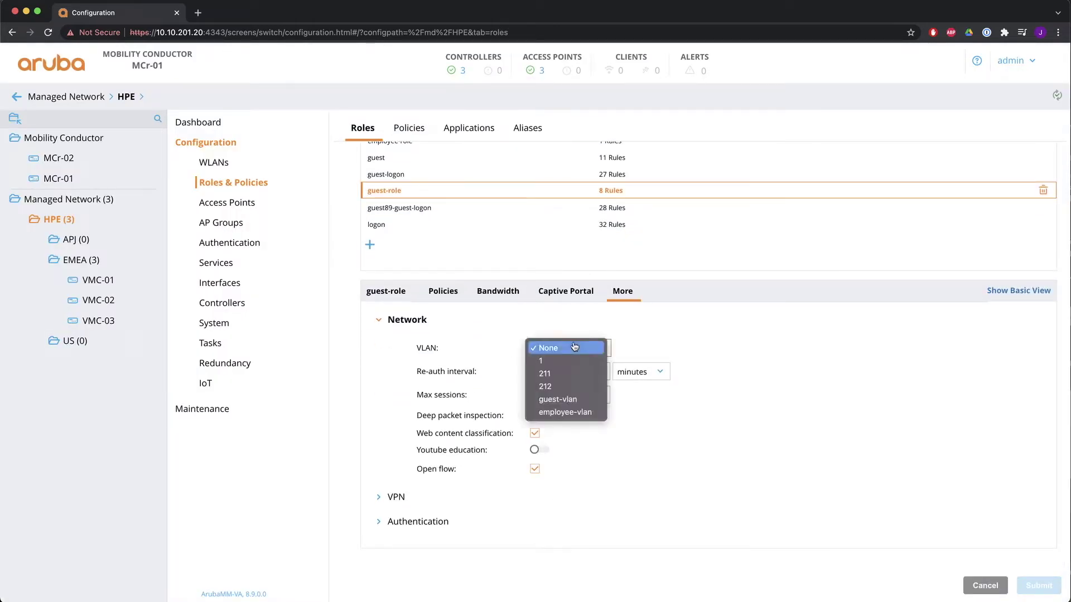
pyautogui.click(574, 347)
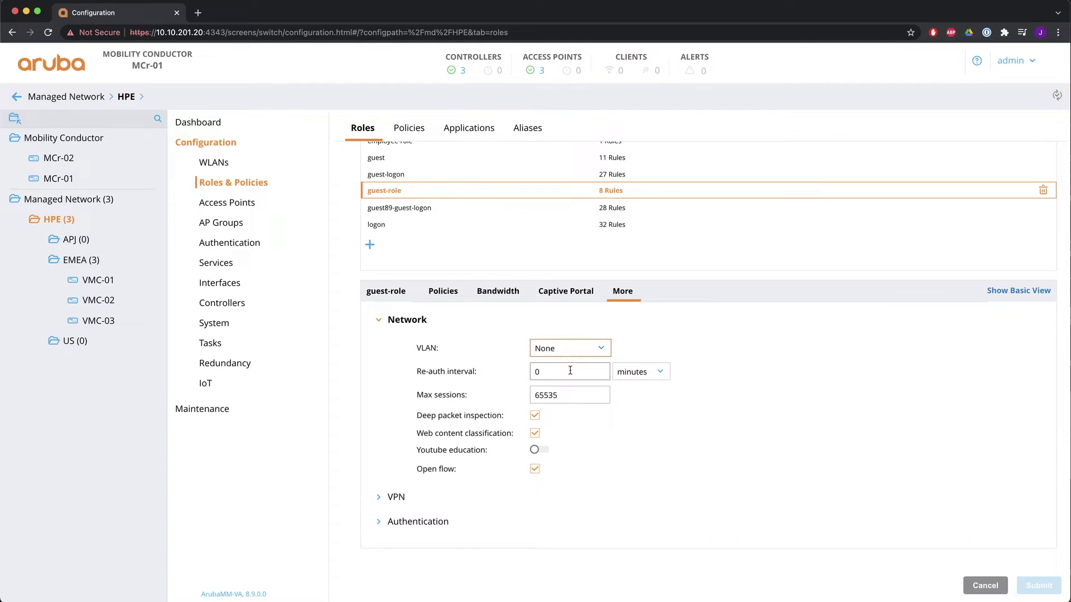
pyautogui.click(570, 371)
pyautogui.click(572, 397)
pyautogui.click(537, 434)
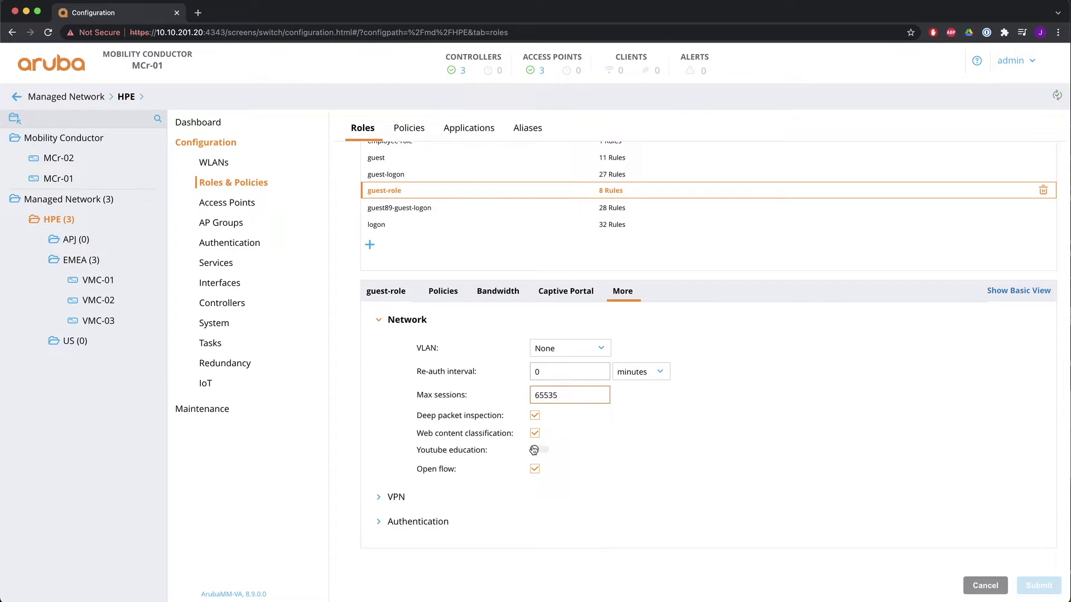
# Expand the VPN and Authentication sections, then return to guest-role's policy list
pyautogui.click(394, 497)
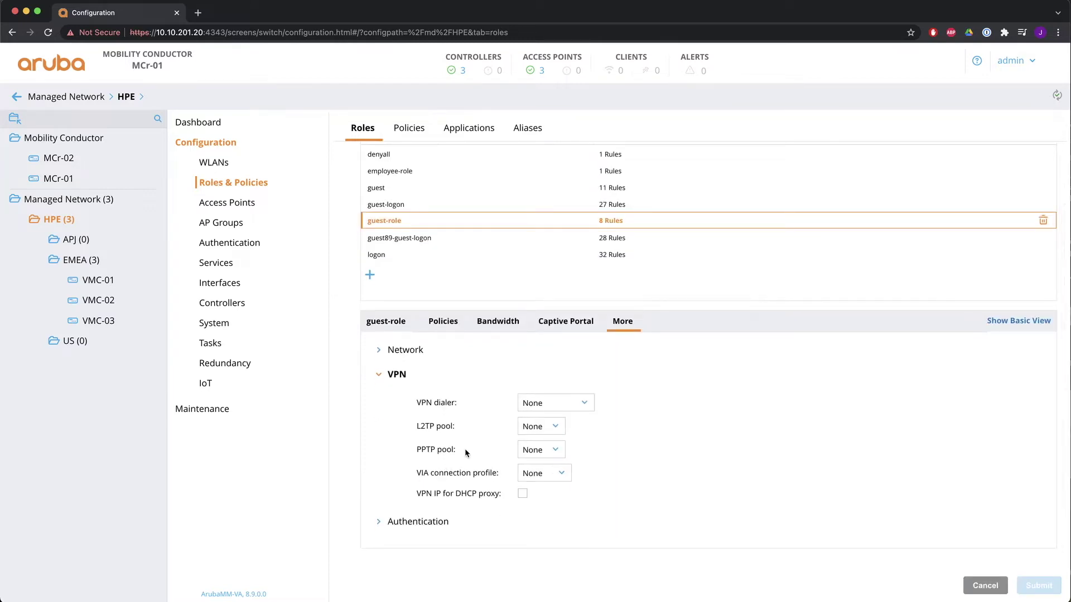
pyautogui.click(399, 525)
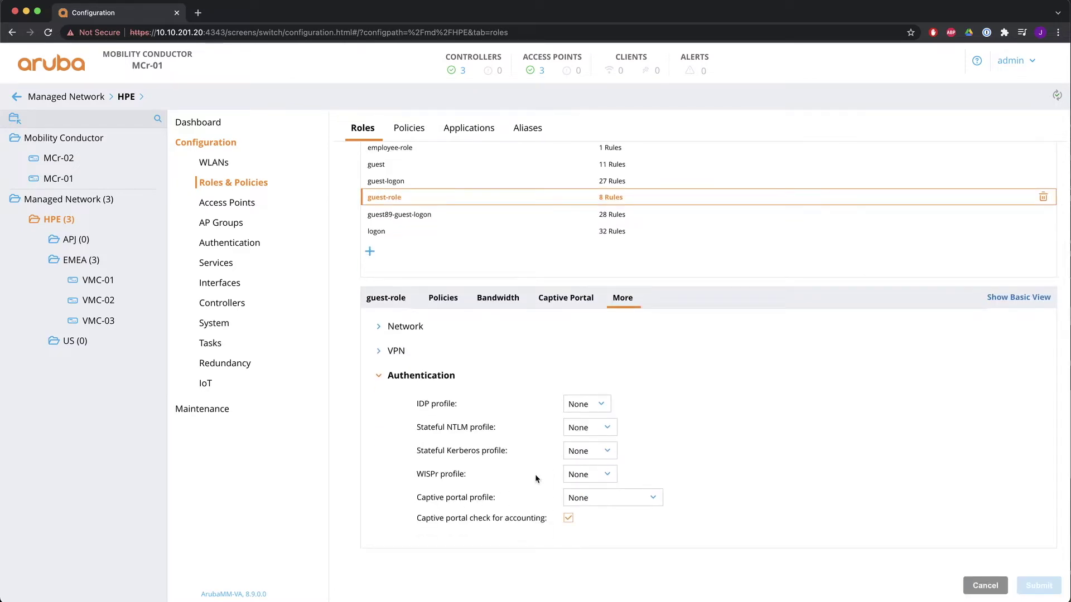
pyautogui.click(442, 299)
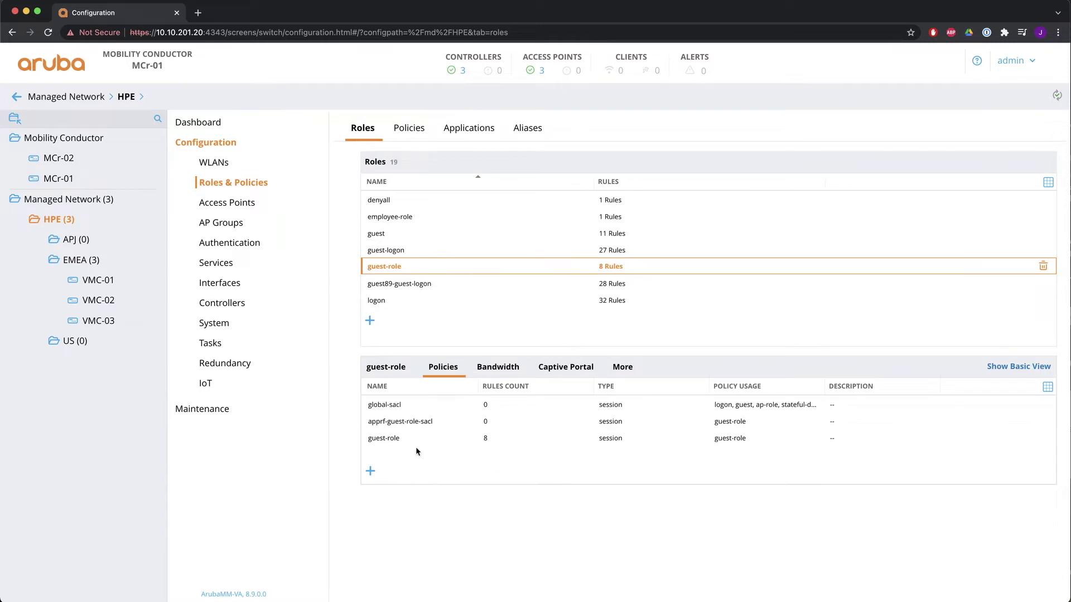
# Add a new Access control rule to the guest-role policy, opening the blank rule form
pyautogui.click(428, 440)
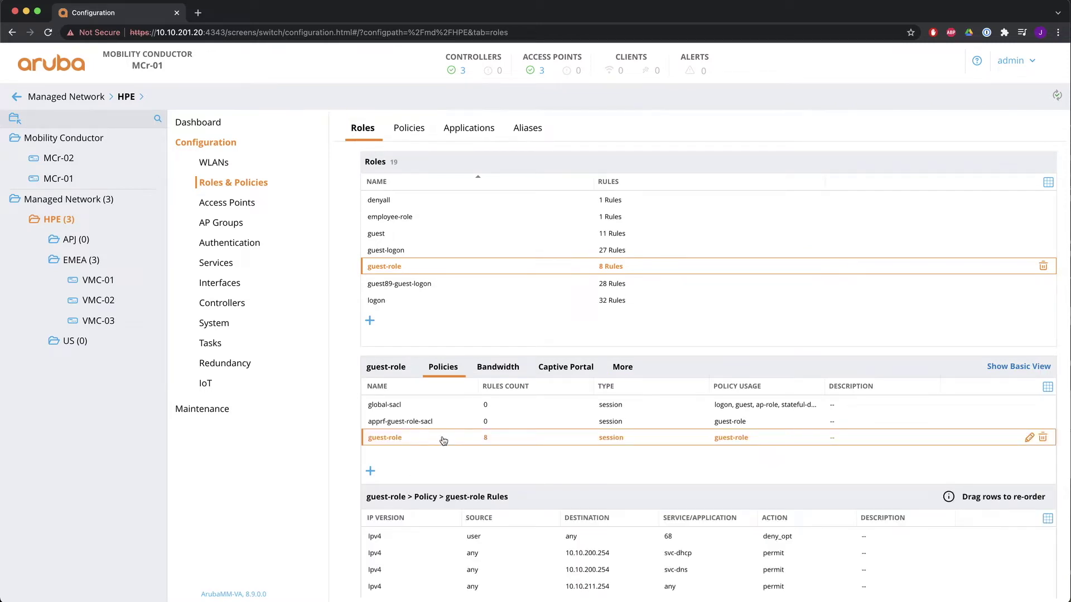
pyautogui.scroll(-1, 444, 441)
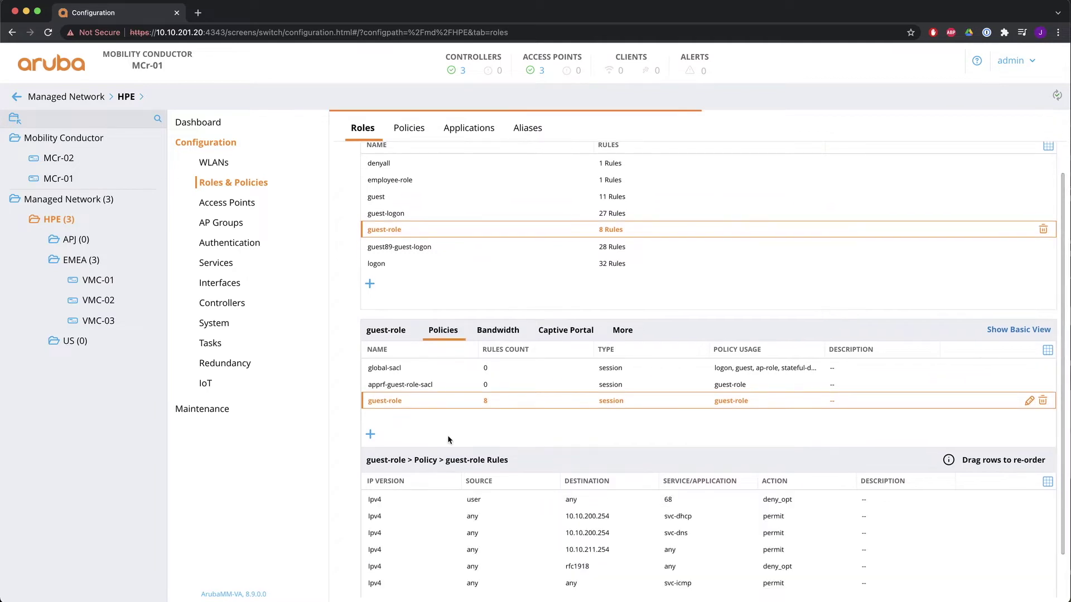
pyautogui.scroll(-3, 451, 524)
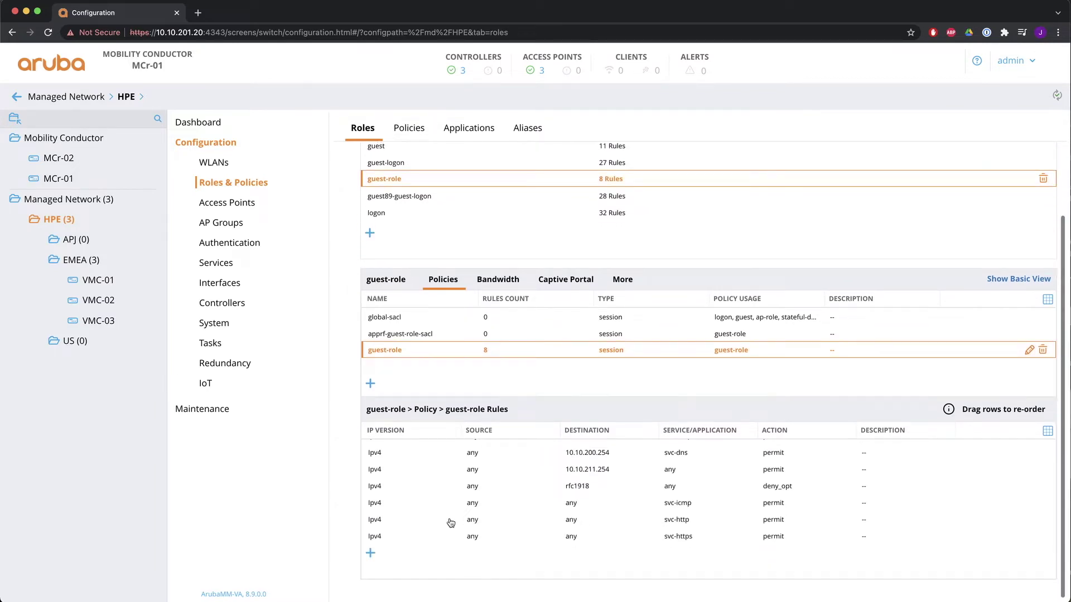
pyautogui.click(370, 554)
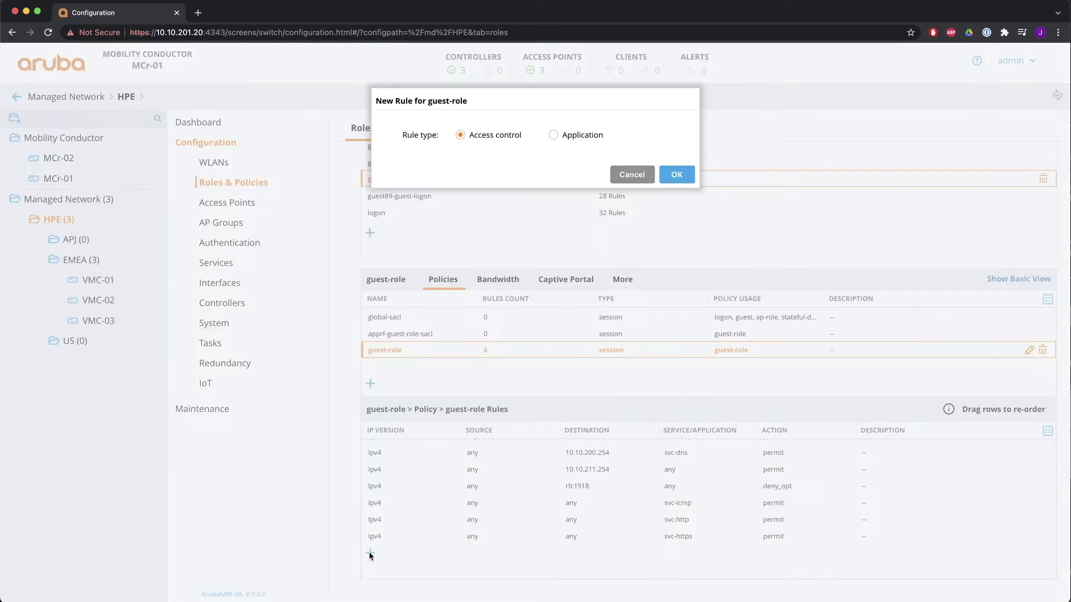
pyautogui.click(461, 135)
pyautogui.click(677, 174)
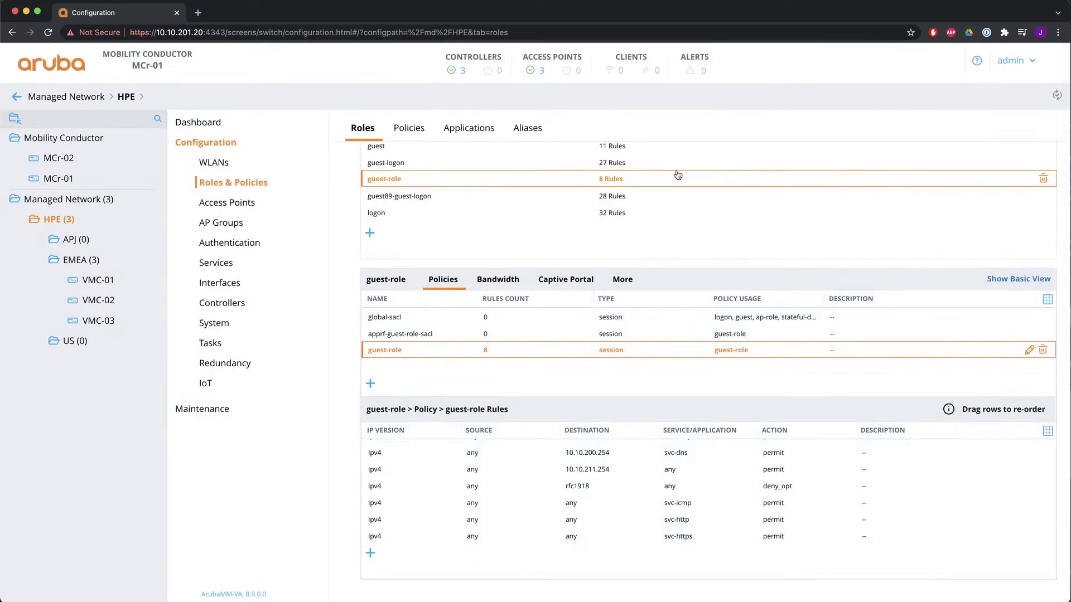
pyautogui.click(517, 256)
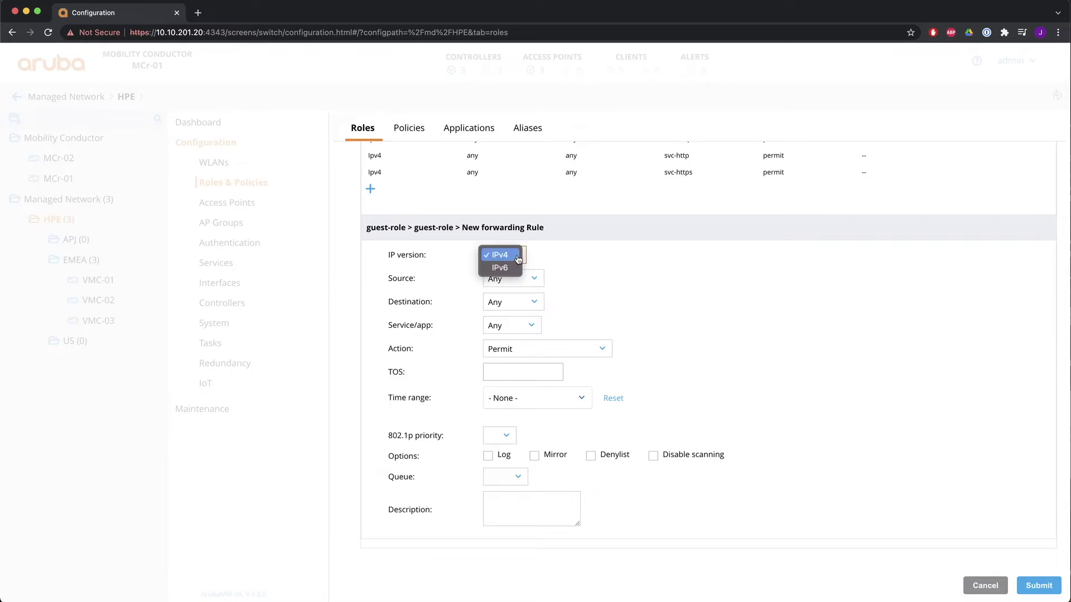
pyautogui.click(519, 256)
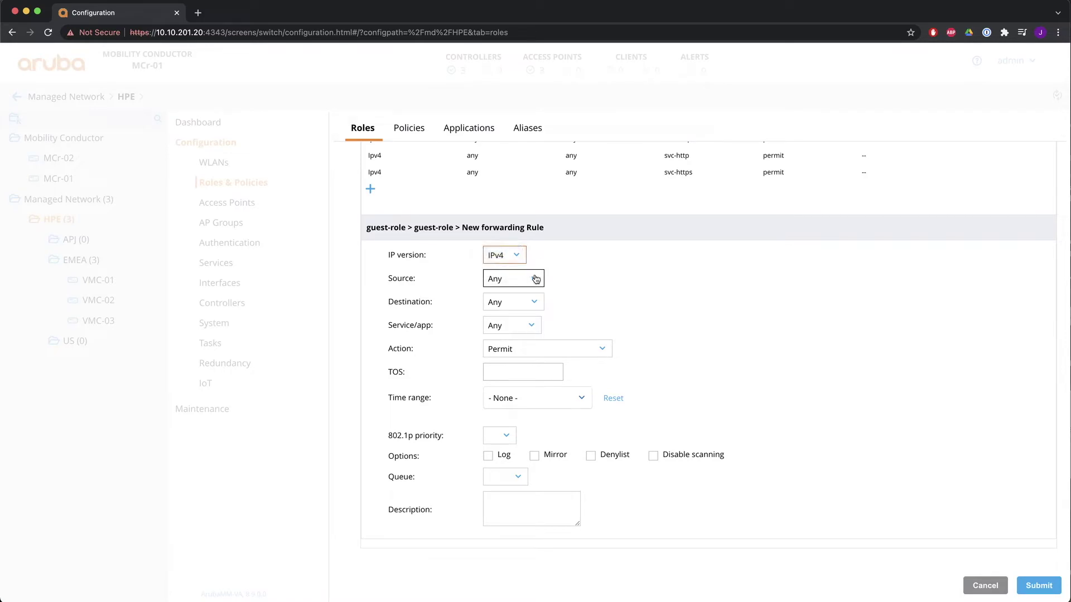
pyautogui.click(536, 279)
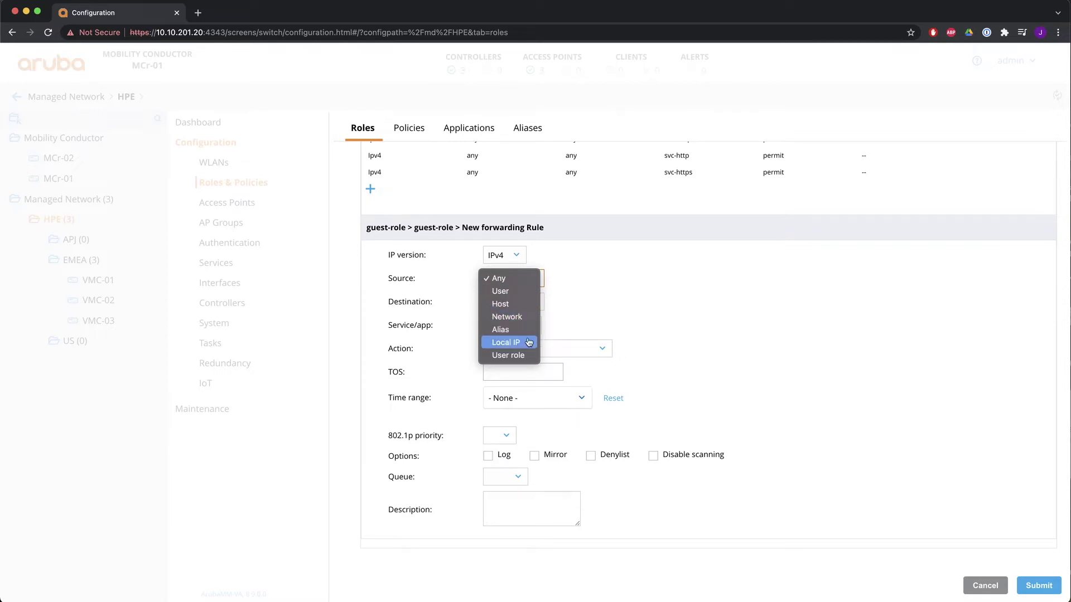
pyautogui.click(568, 318)
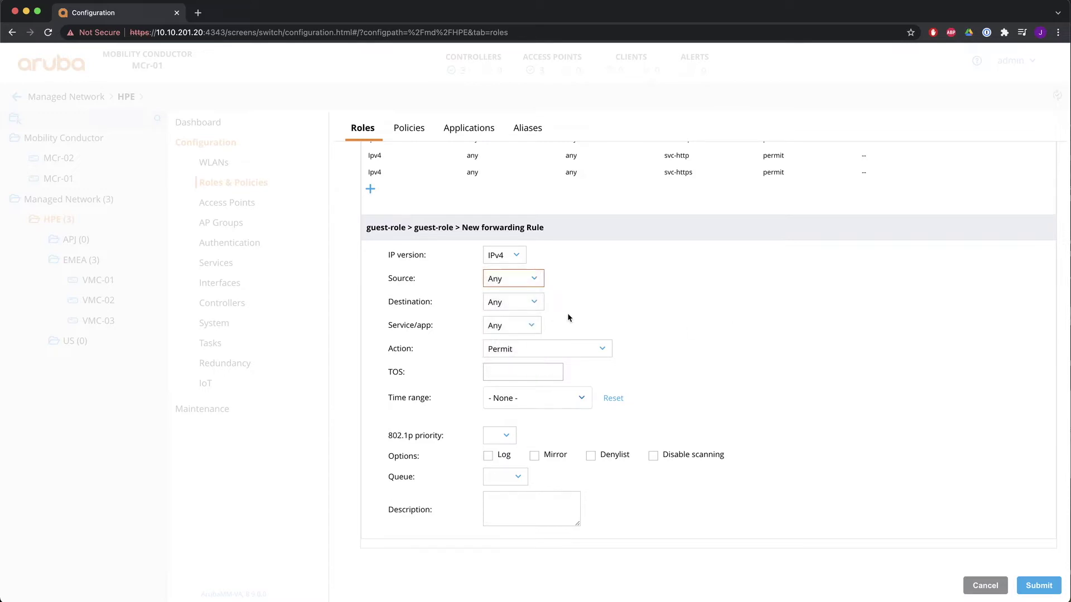
pyautogui.click(540, 303)
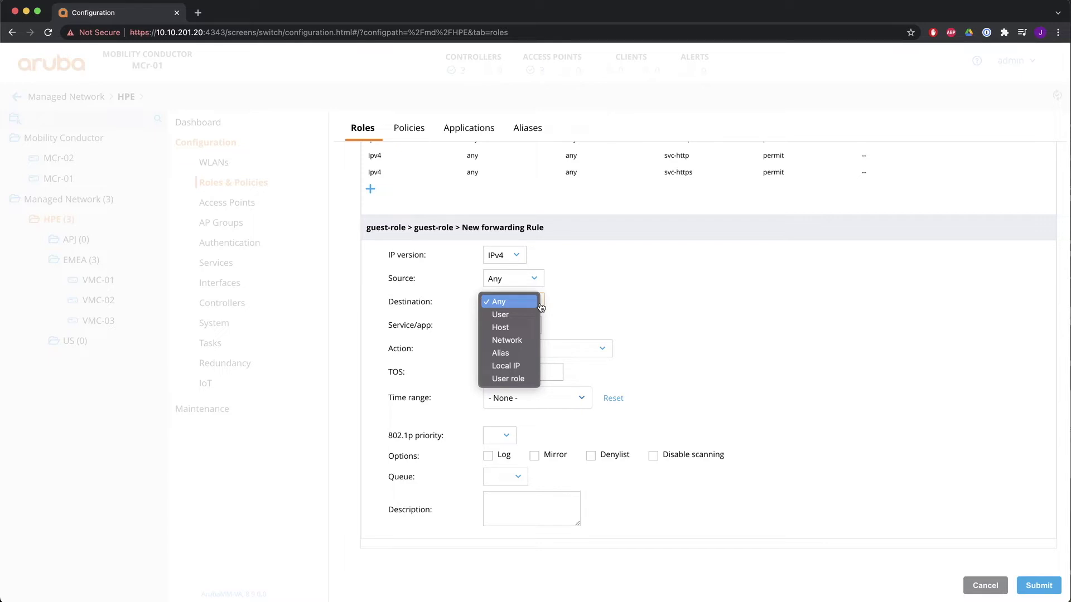
# Check destination, service, action and time range choices, keeping Any, Any, Permit and no time range
pyautogui.click(541, 307)
pyautogui.click(536, 326)
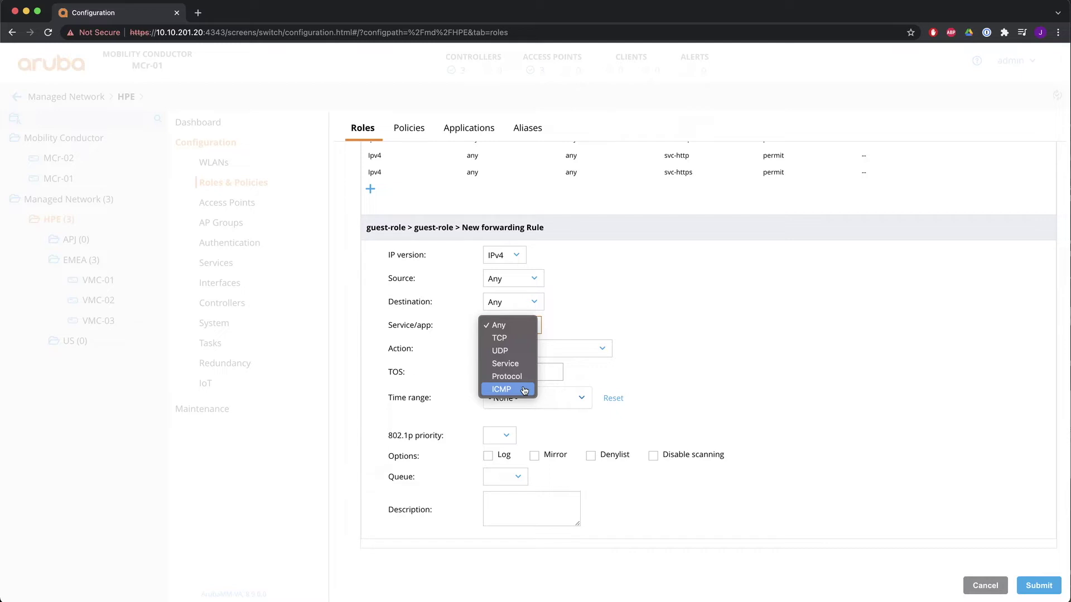
pyautogui.click(653, 332)
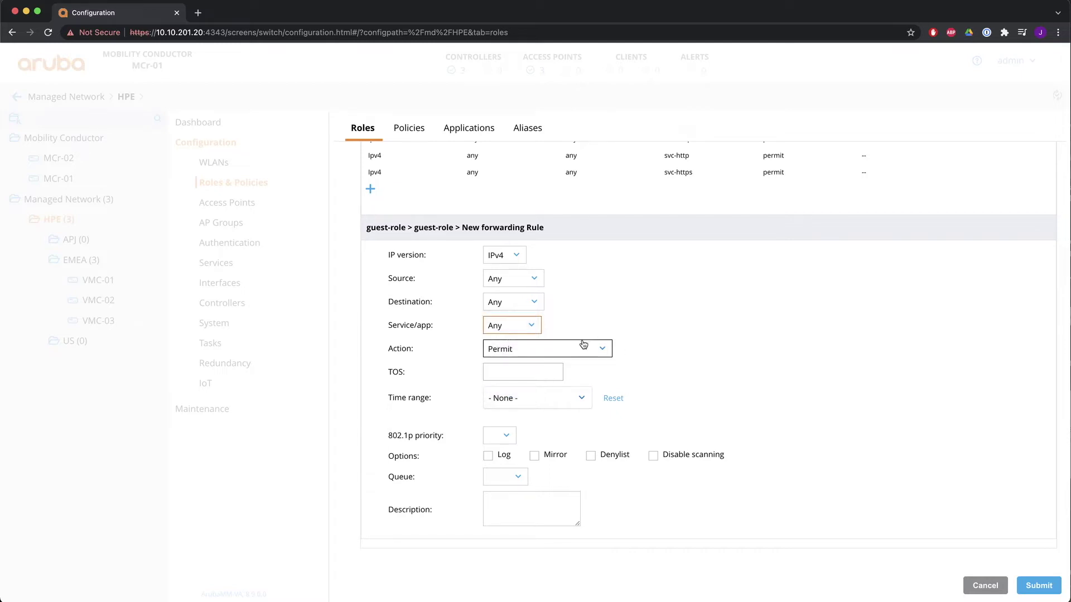
pyautogui.click(601, 352)
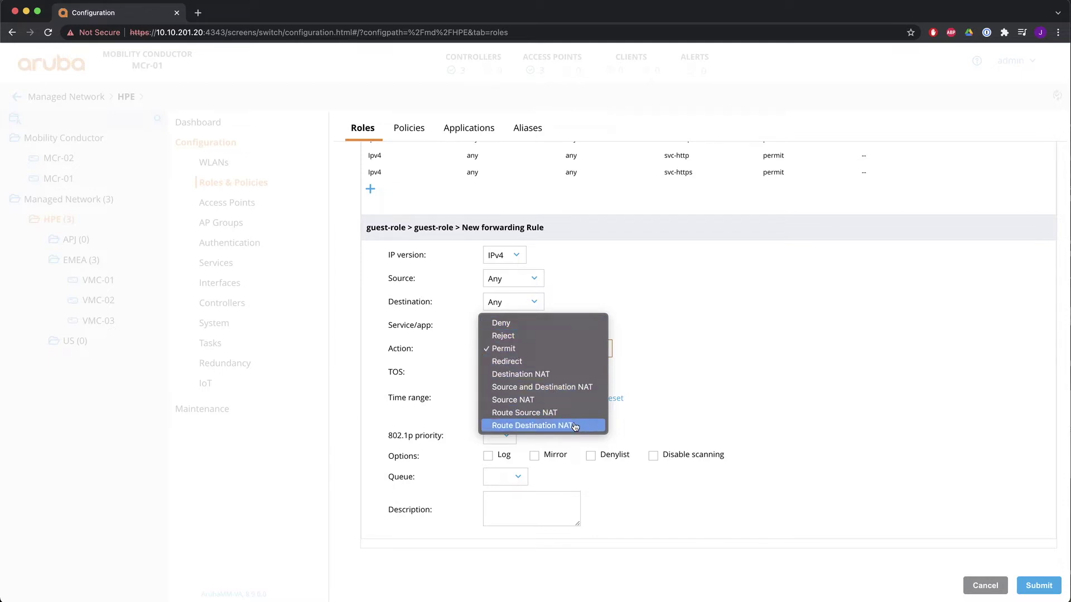
pyautogui.click(714, 377)
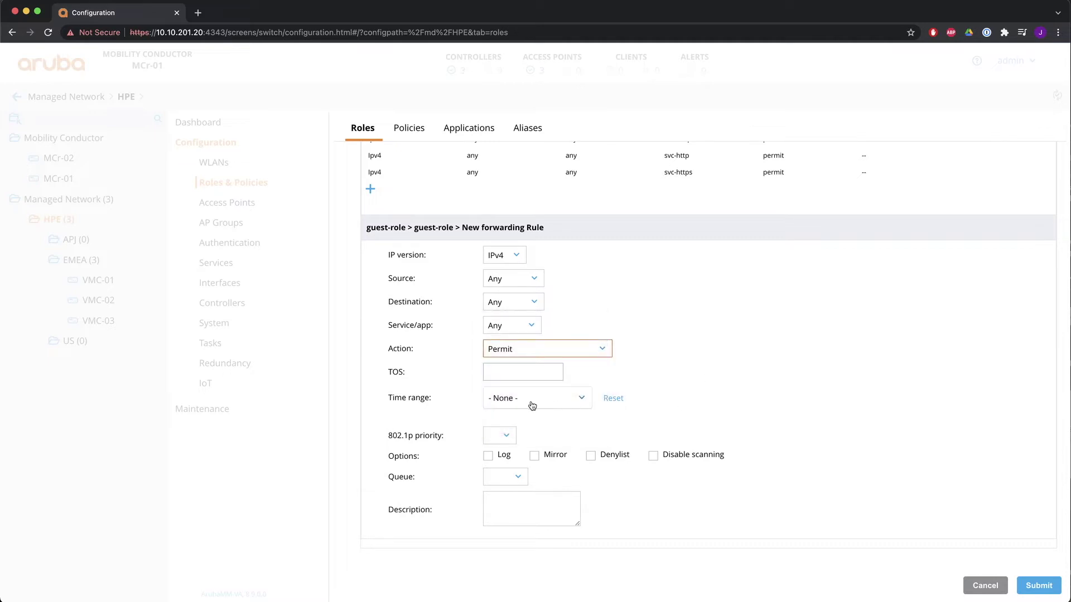
pyautogui.click(565, 401)
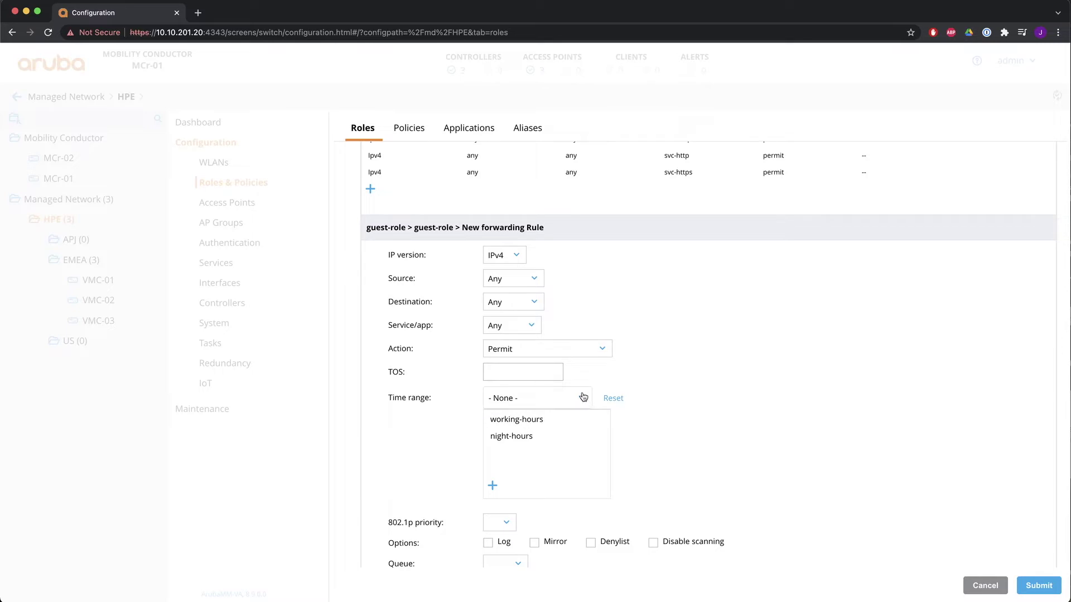
pyautogui.click(613, 398)
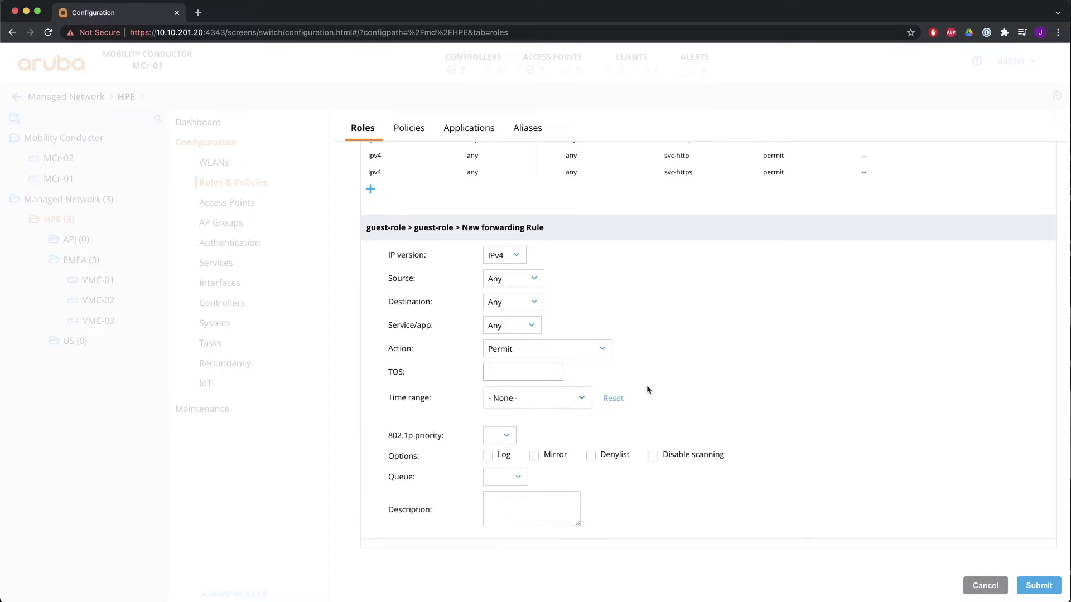
# Review 802.1p priority, try the Log, Denylist and Disable scanning options, and leave Queue blank
pyautogui.click(506, 437)
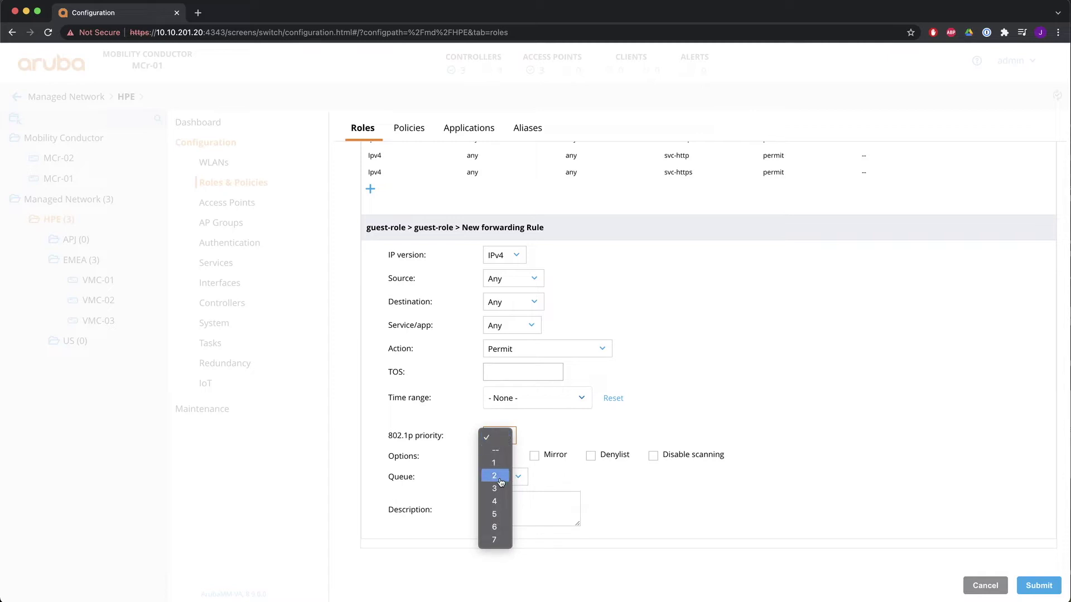
pyautogui.click(539, 422)
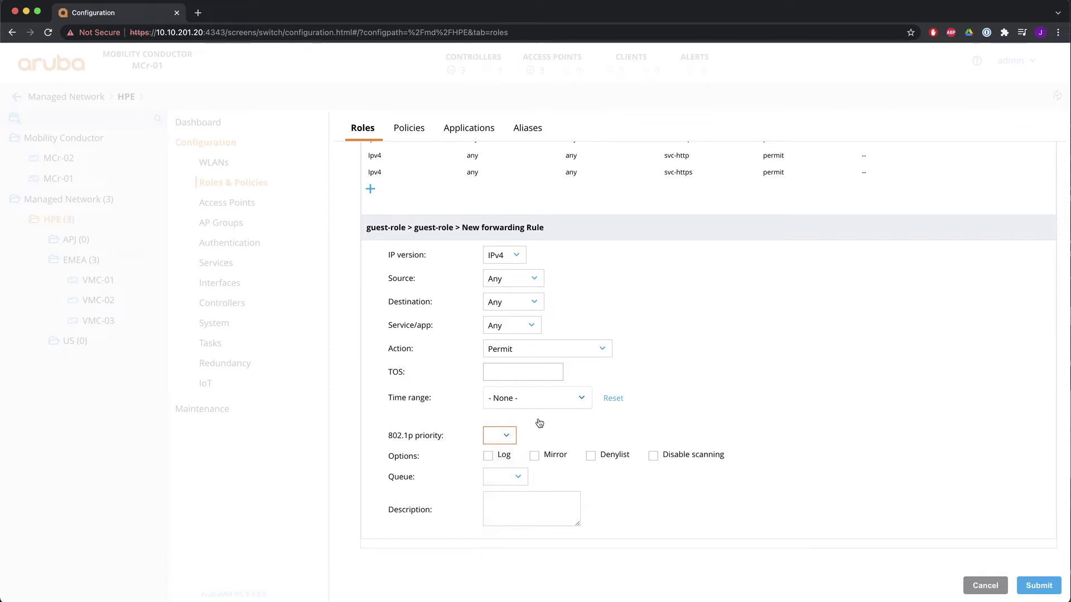
pyautogui.click(489, 457)
pyautogui.click(593, 458)
pyautogui.click(654, 457)
pyautogui.click(510, 477)
pyautogui.click(520, 478)
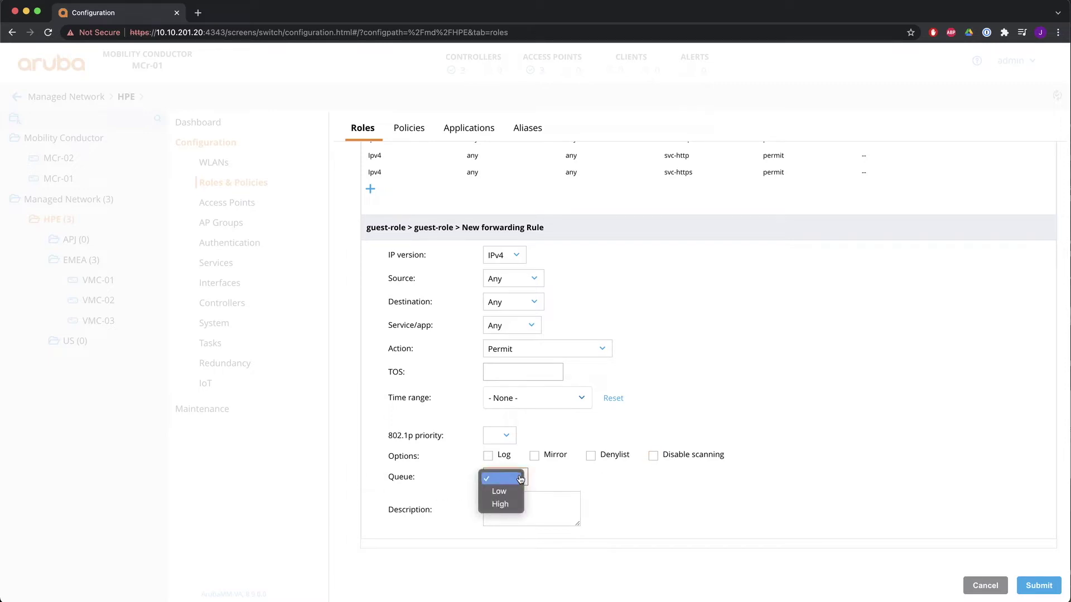
pyautogui.click(662, 495)
# Cancel the unfinished forwarding rule, leaving guest-role's rules unchanged
pyautogui.click(557, 507)
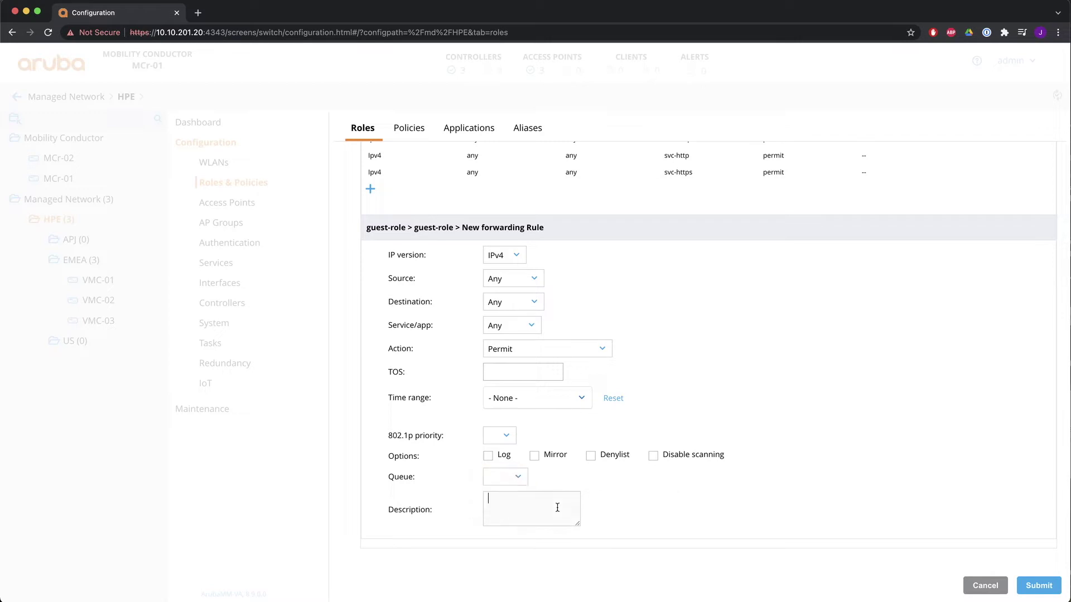
pyautogui.scroll(5, 684, 509)
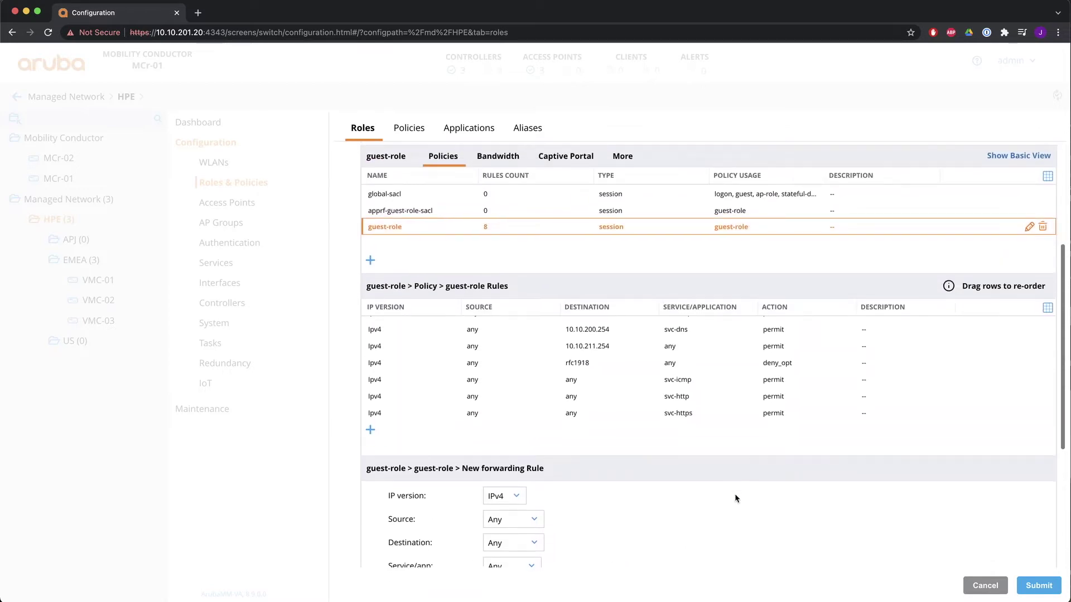
pyautogui.scroll(-5, 734, 494)
pyautogui.click(985, 585)
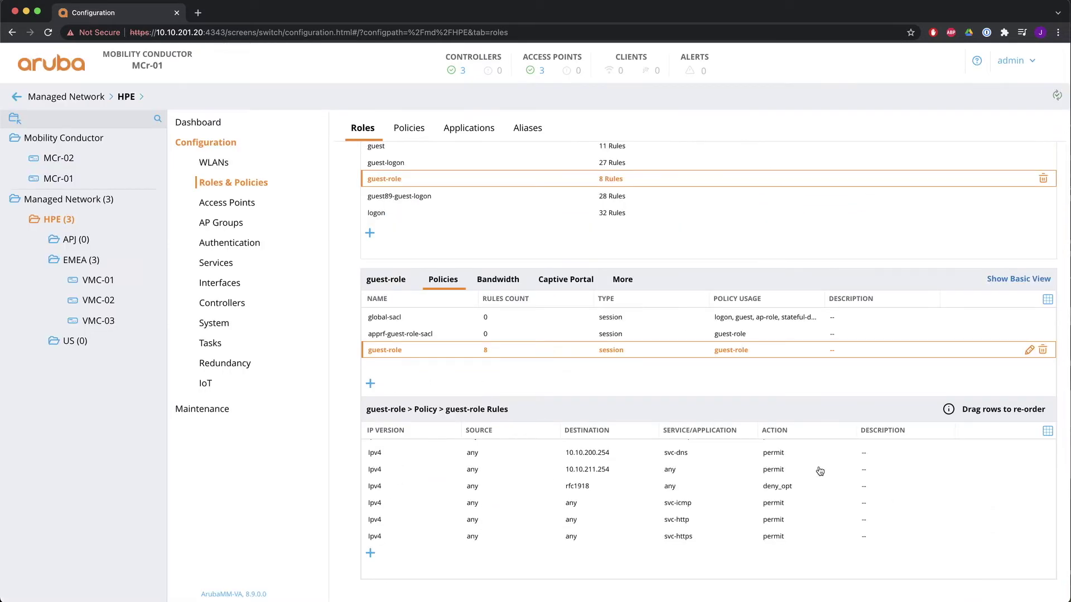
# Start a new application rule for guest-role with IP version, source and destination Any, scope Application
pyautogui.click(370, 553)
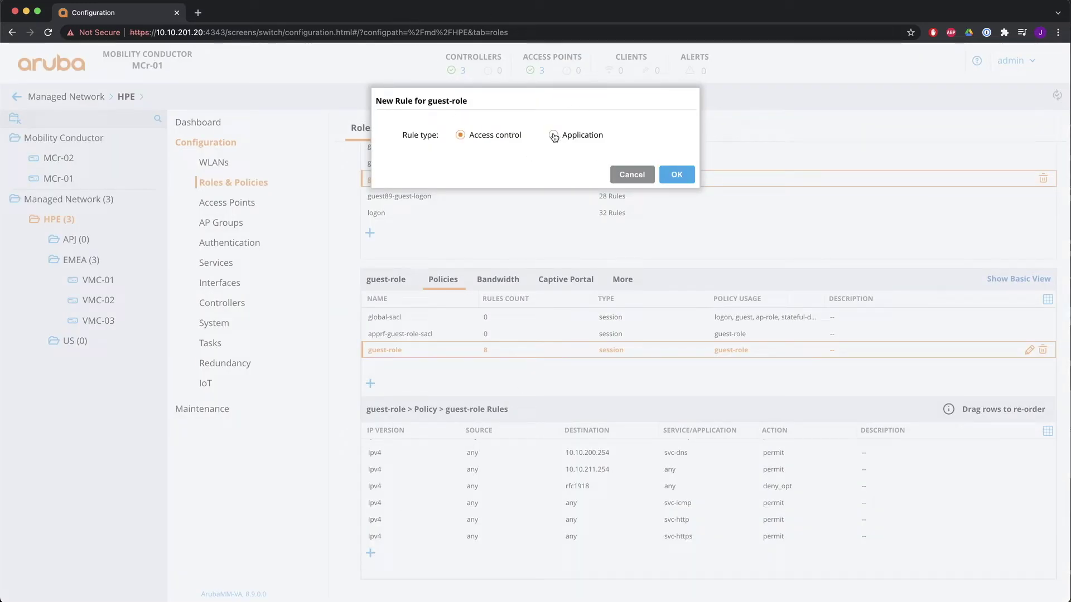
pyautogui.click(678, 174)
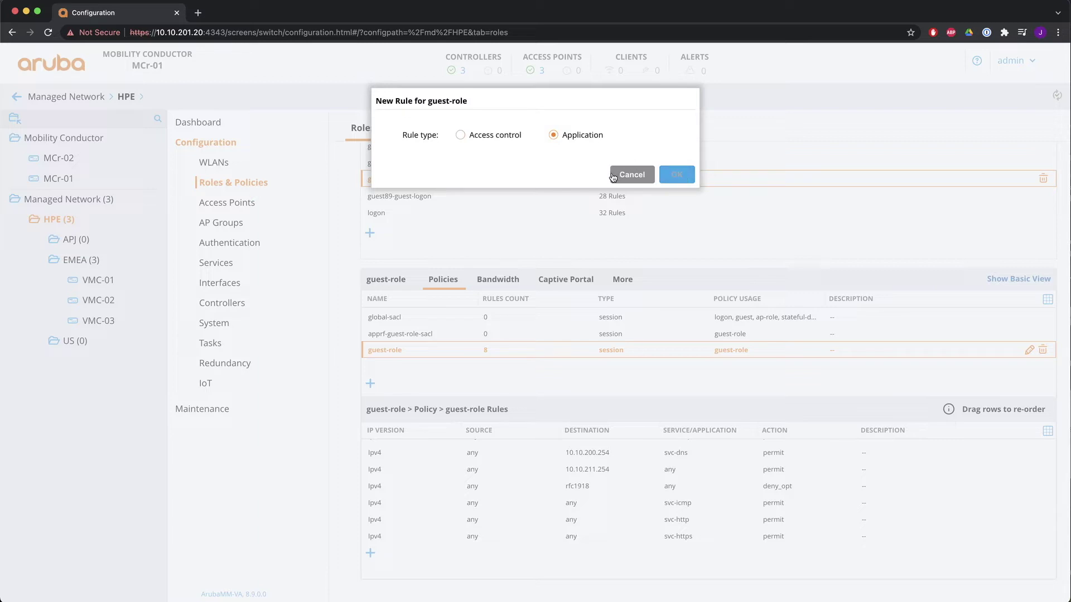
pyautogui.click(676, 176)
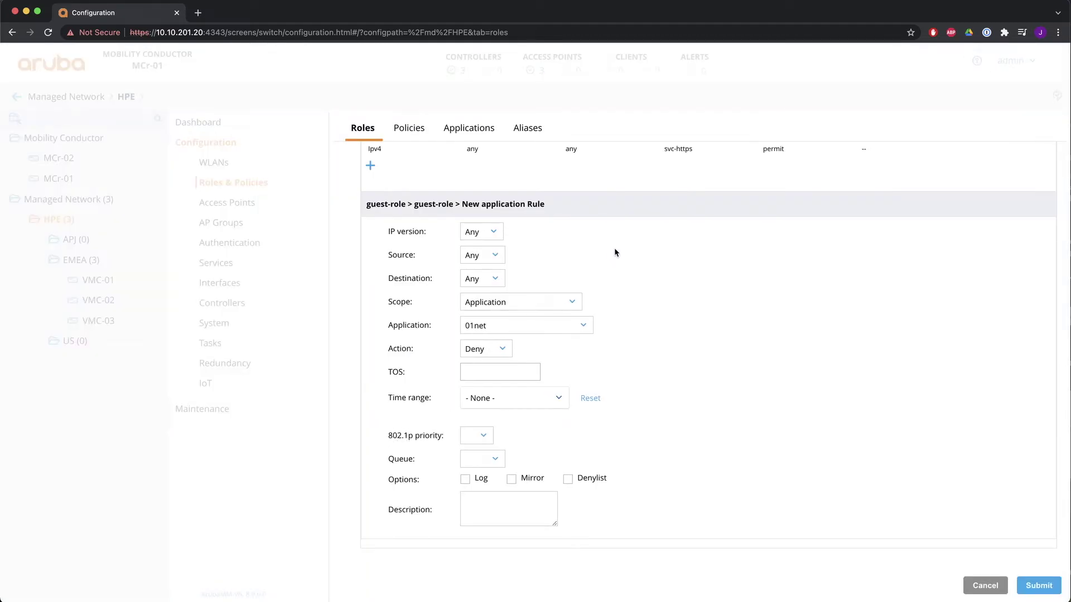
pyautogui.click(491, 232)
pyautogui.click(477, 232)
pyautogui.click(491, 255)
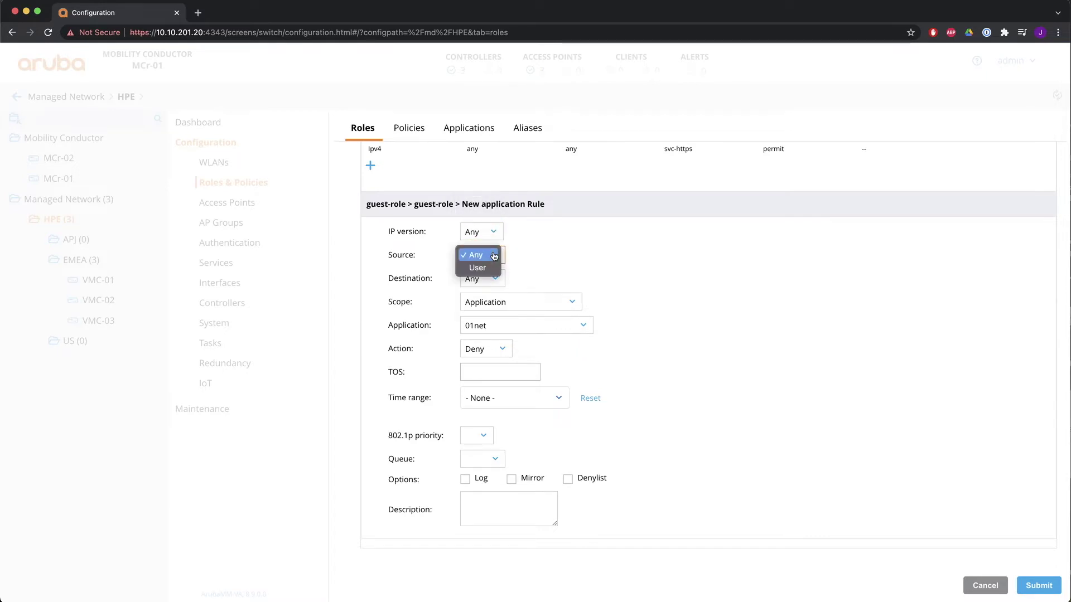
pyautogui.click(480, 256)
pyautogui.click(494, 276)
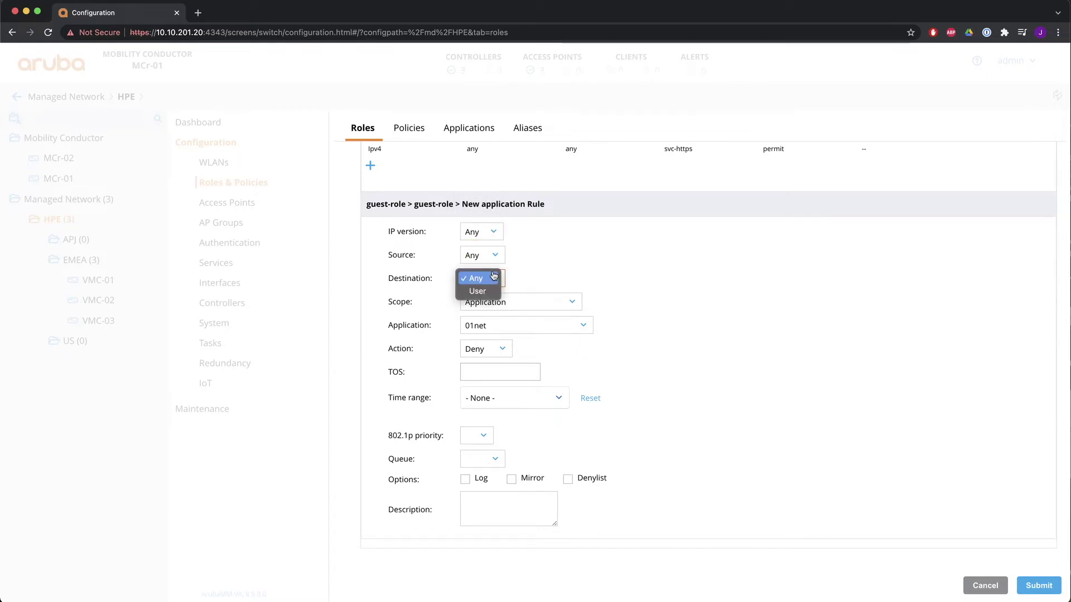
pyautogui.click(493, 275)
pyautogui.click(572, 302)
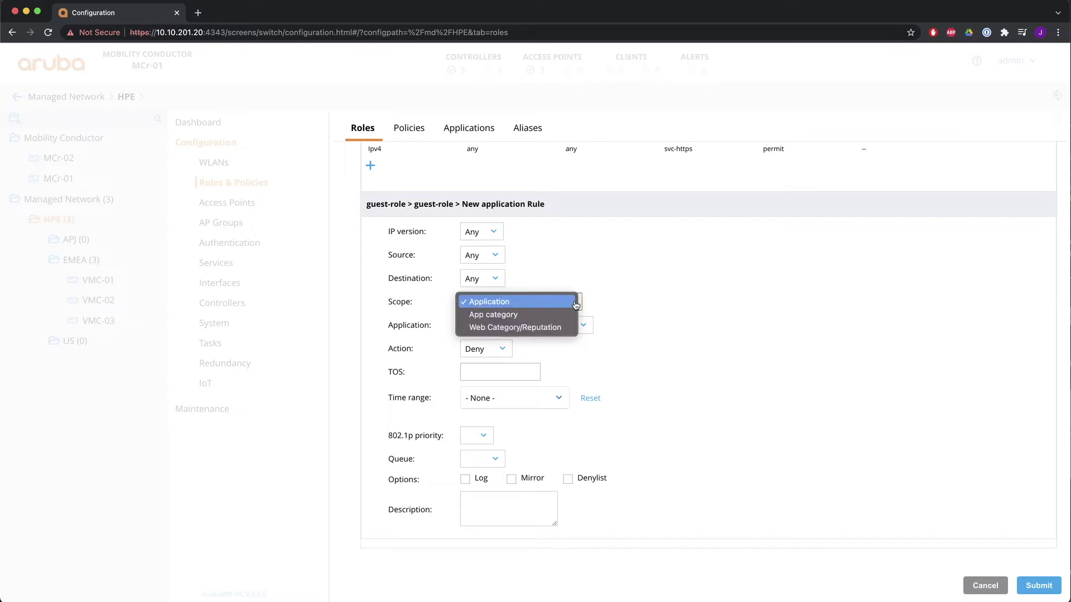
pyautogui.click(545, 303)
# Browse the application list, then switch the scope to App category and browse its categories
pyautogui.click(569, 325)
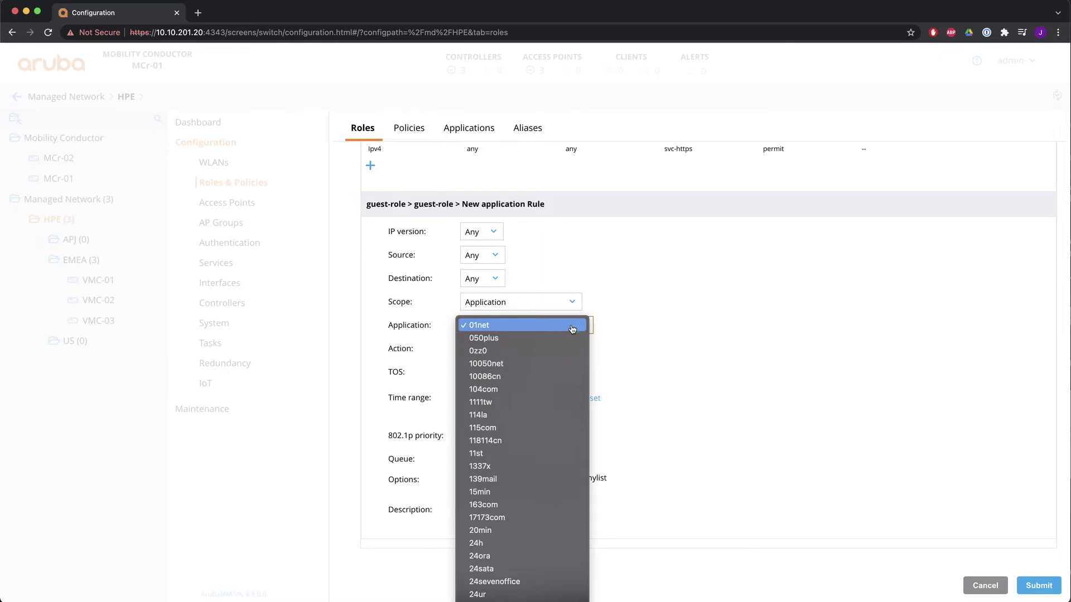
pyautogui.scroll(-5, 566, 375)
pyautogui.scroll(-20, 566, 376)
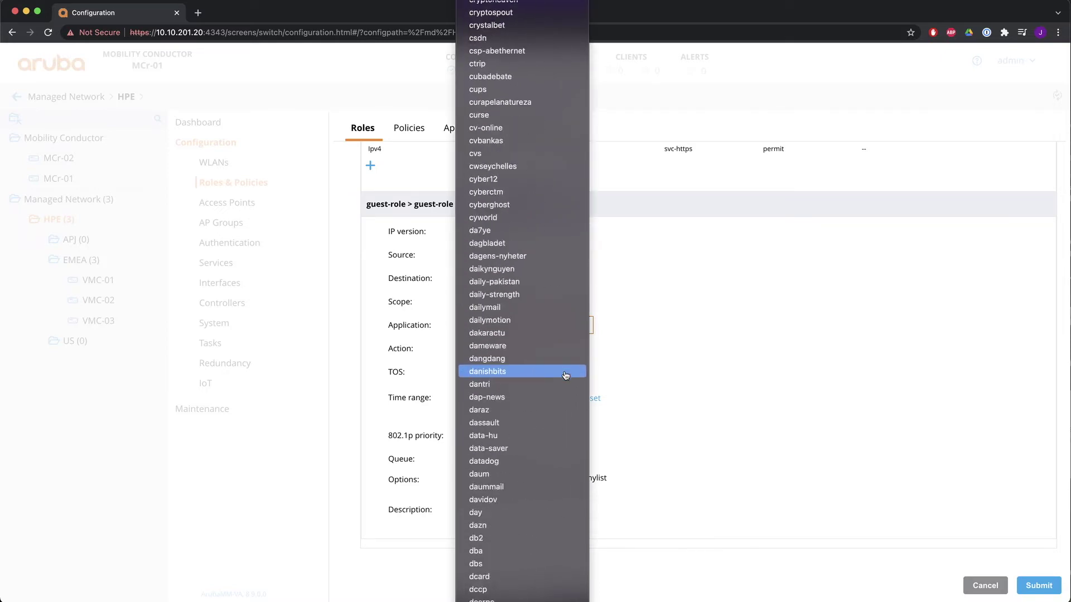
pyautogui.scroll(-10, 566, 376)
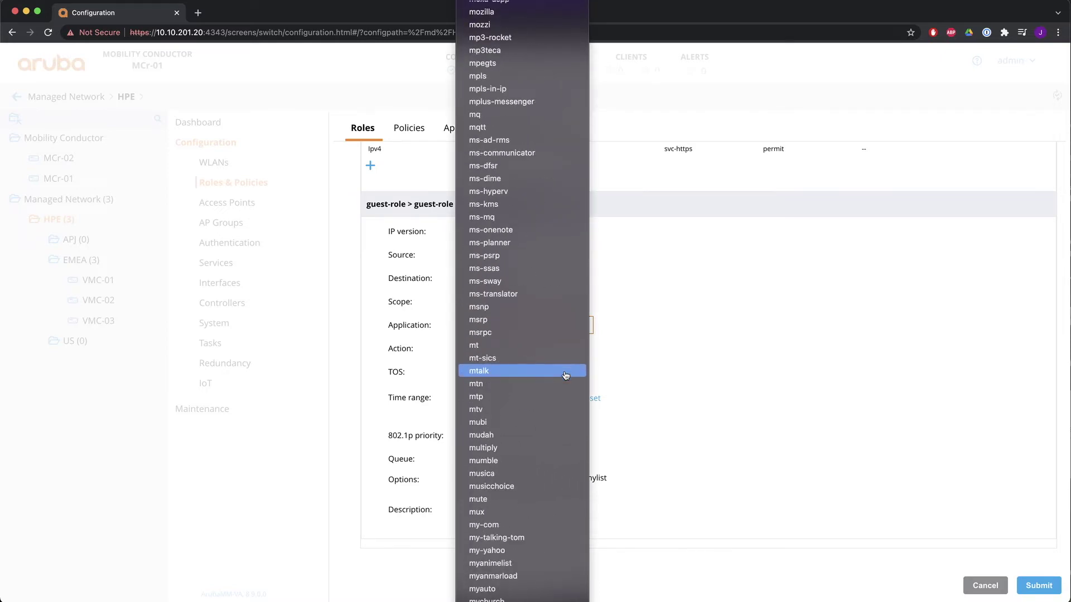
pyautogui.click(622, 357)
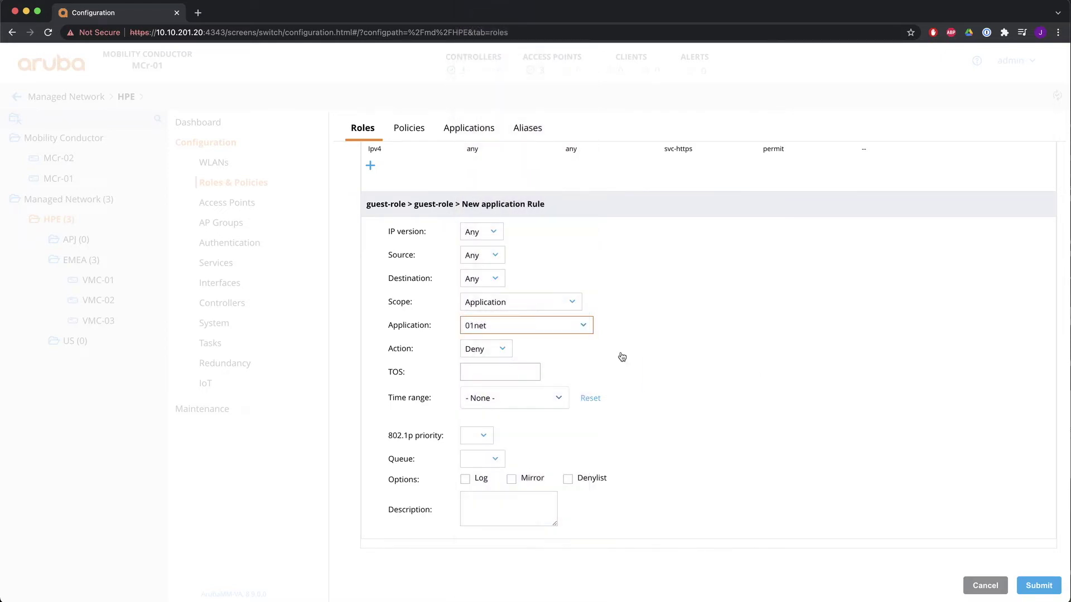
pyautogui.click(574, 310)
pyautogui.press('Escape')
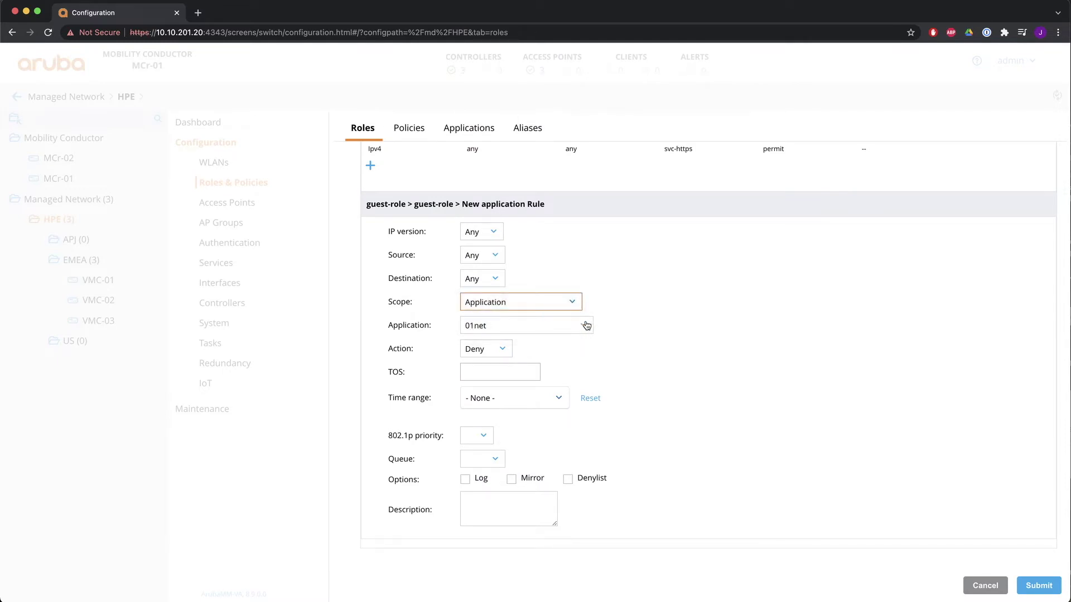
pyautogui.press('Down')
pyautogui.click(555, 326)
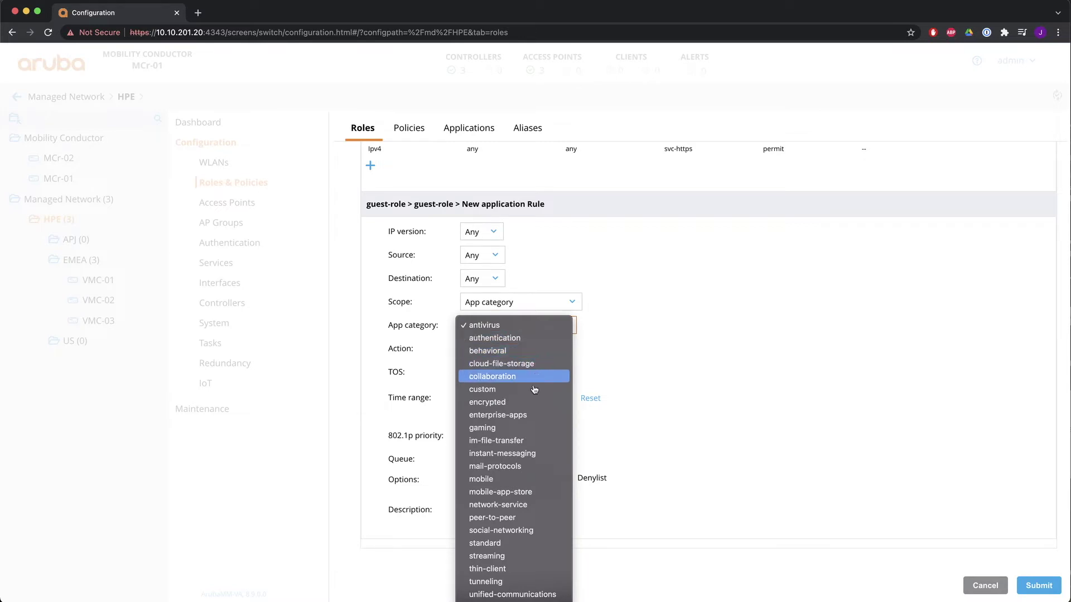
pyautogui.click(679, 399)
# Try Web Category/Reputation scope, revert to Application with Deny action, and cancel the rule
pyautogui.click(550, 303)
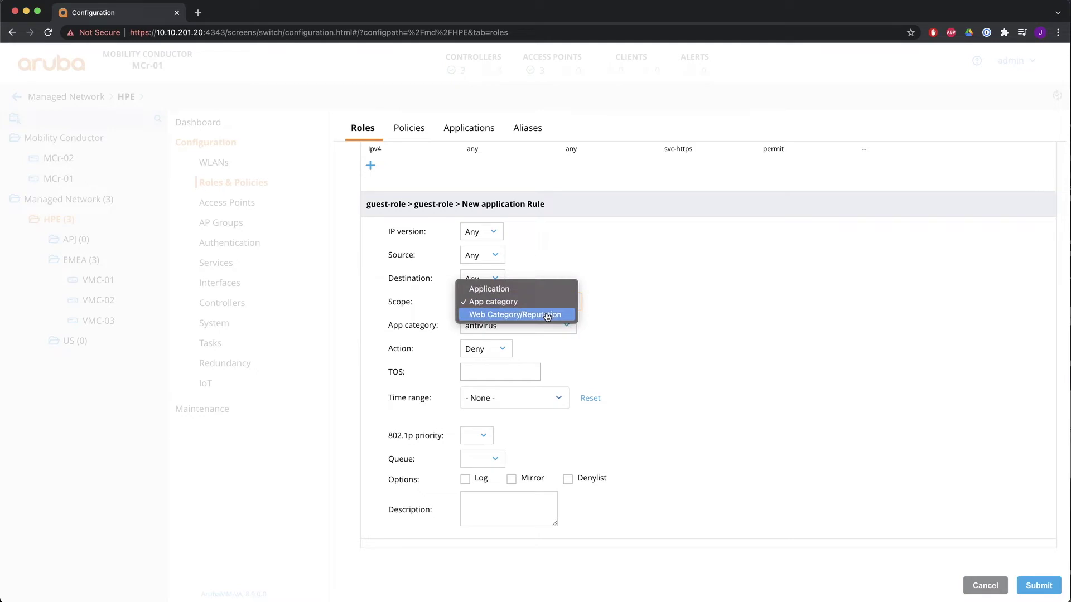
pyautogui.click(547, 316)
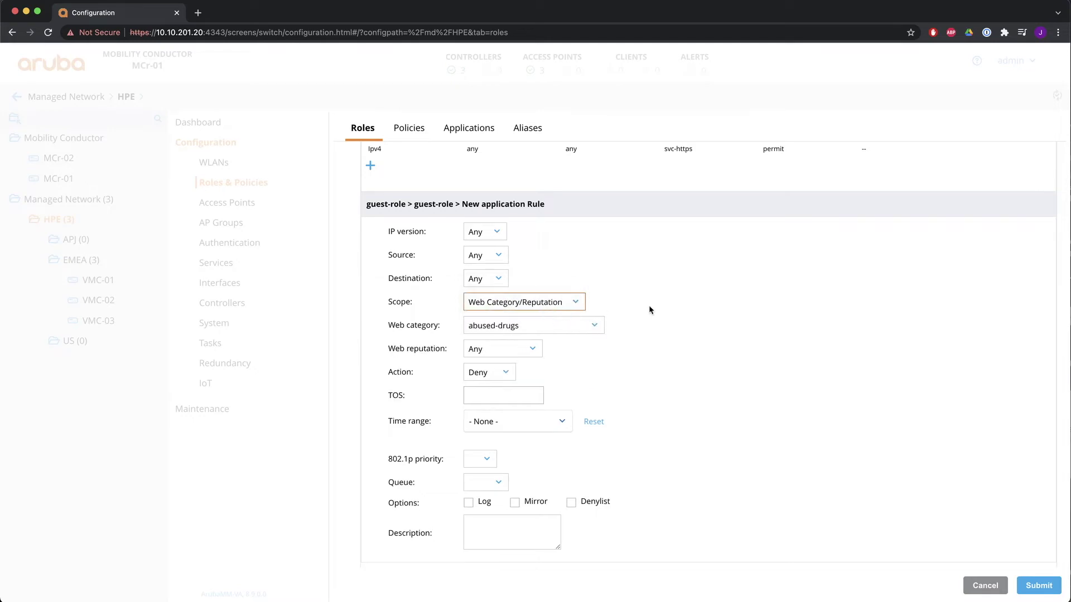
pyautogui.click(581, 328)
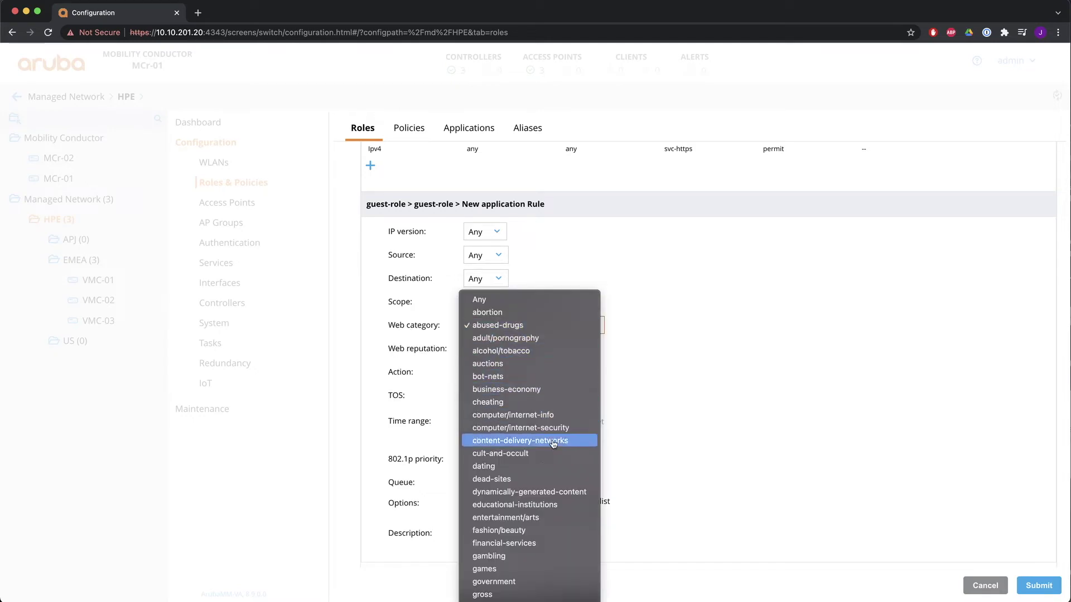
pyautogui.click(699, 412)
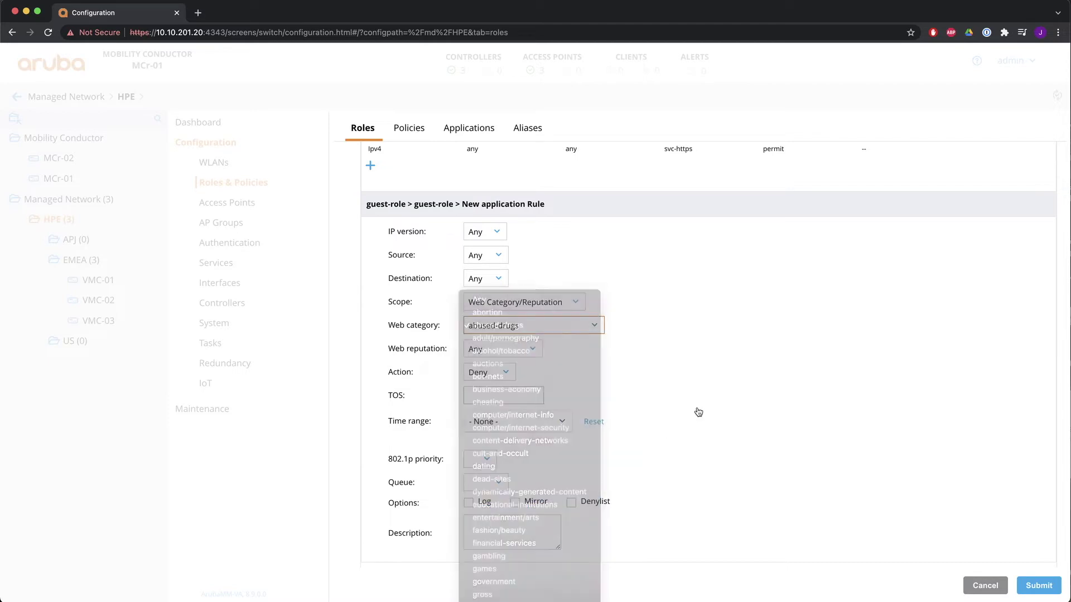
pyautogui.click(573, 305)
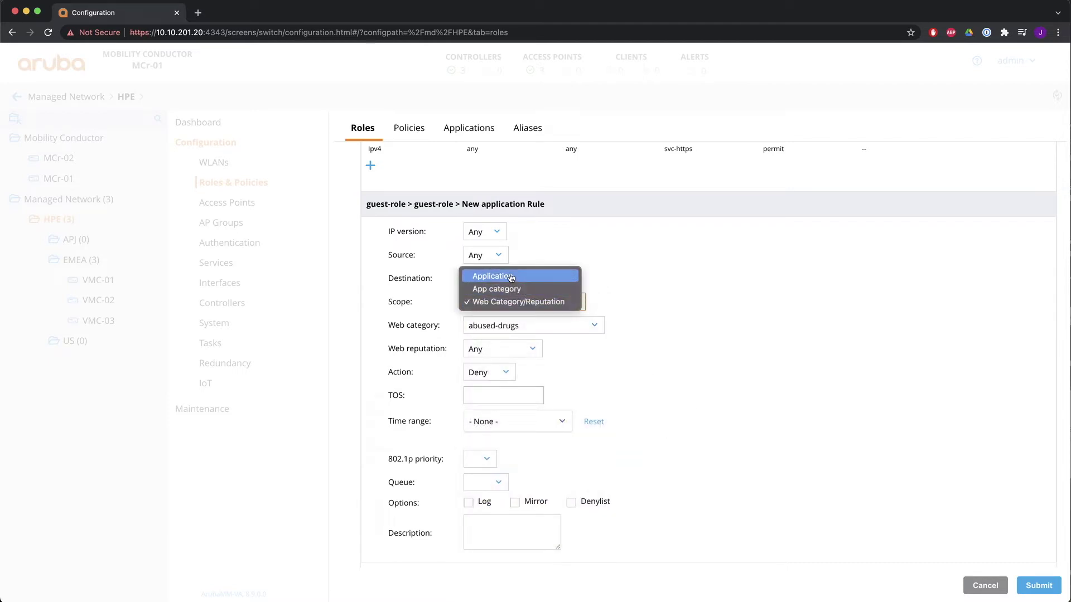
pyautogui.click(519, 302)
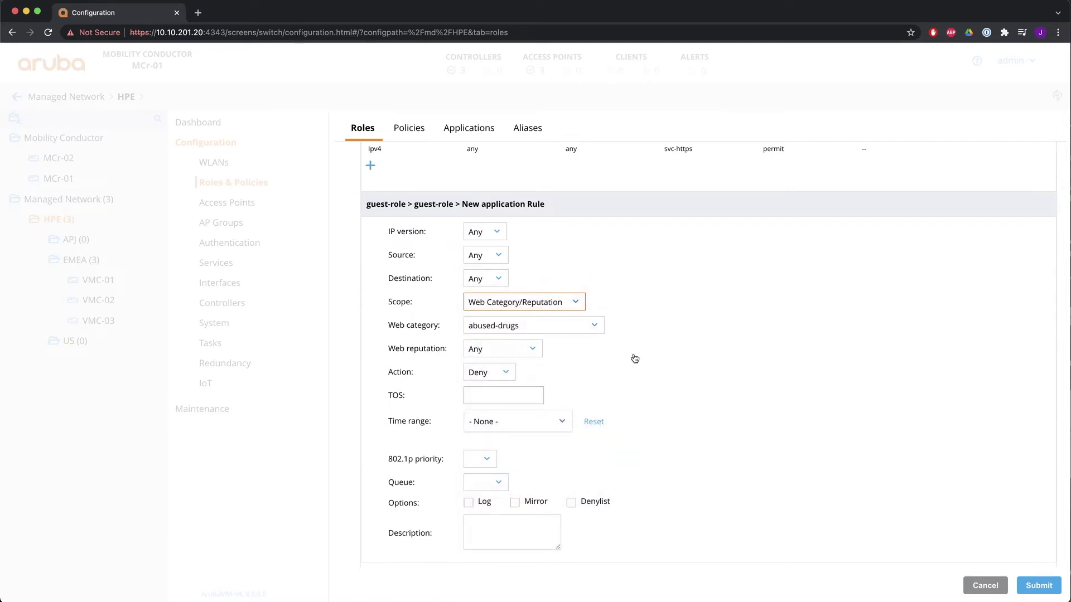
pyautogui.click(573, 305)
pyautogui.click(509, 301)
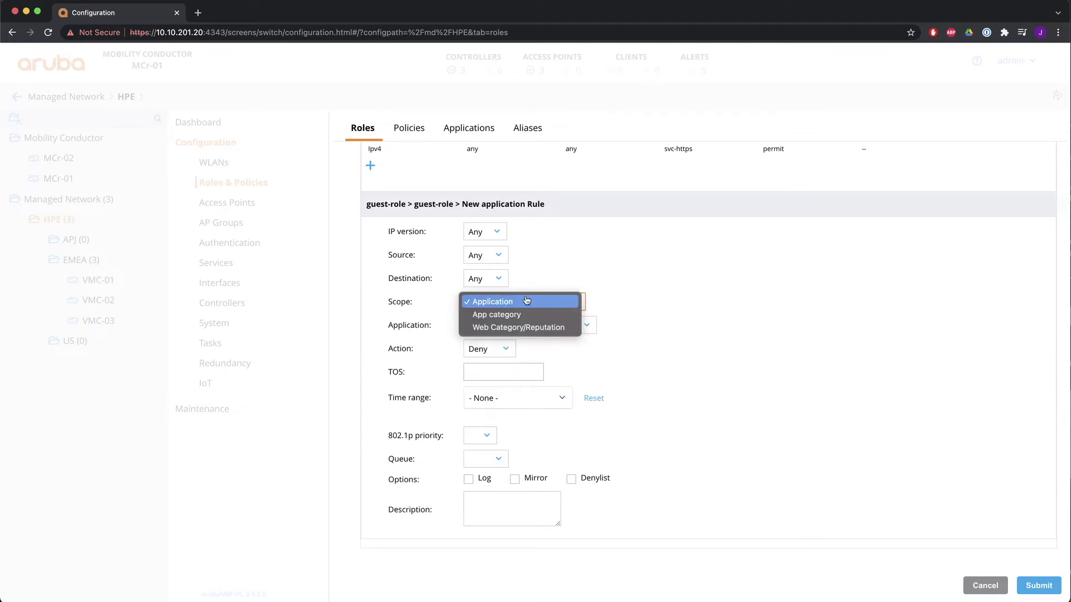
pyautogui.click(507, 349)
pyautogui.click(510, 349)
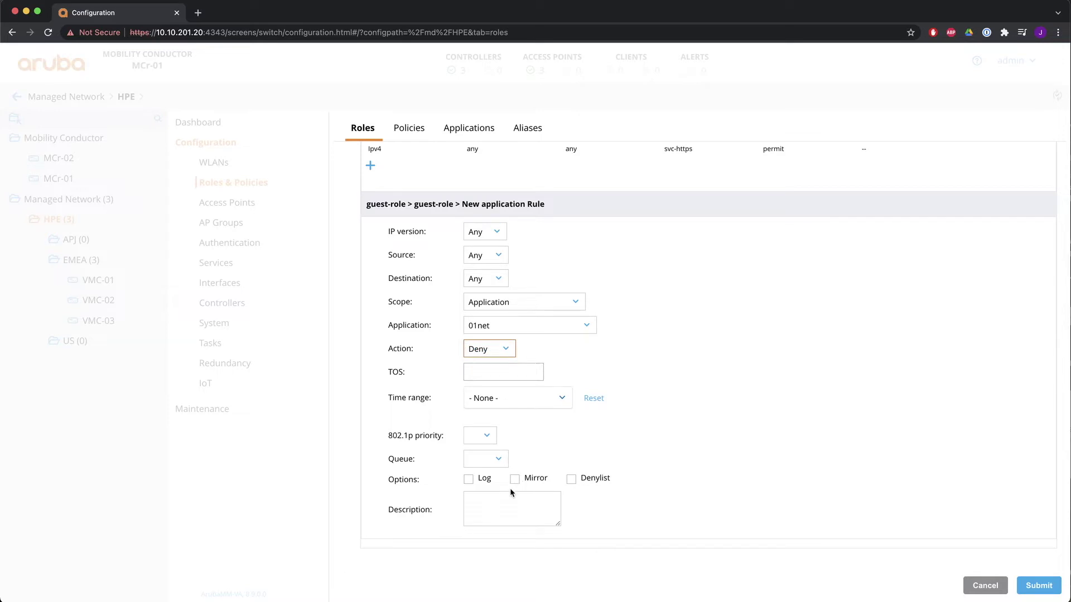
pyautogui.click(981, 590)
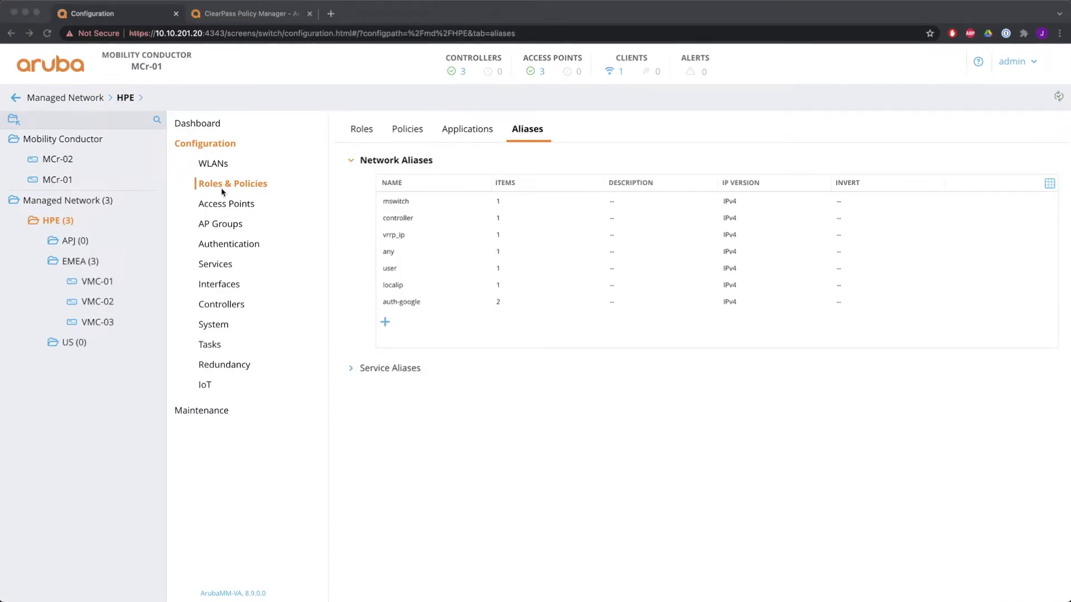
# Create network alias rfc1918 with a first Network entry 10.0.0.0/255.0.0.0
pyautogui.click(385, 323)
pyautogui.click(493, 306)
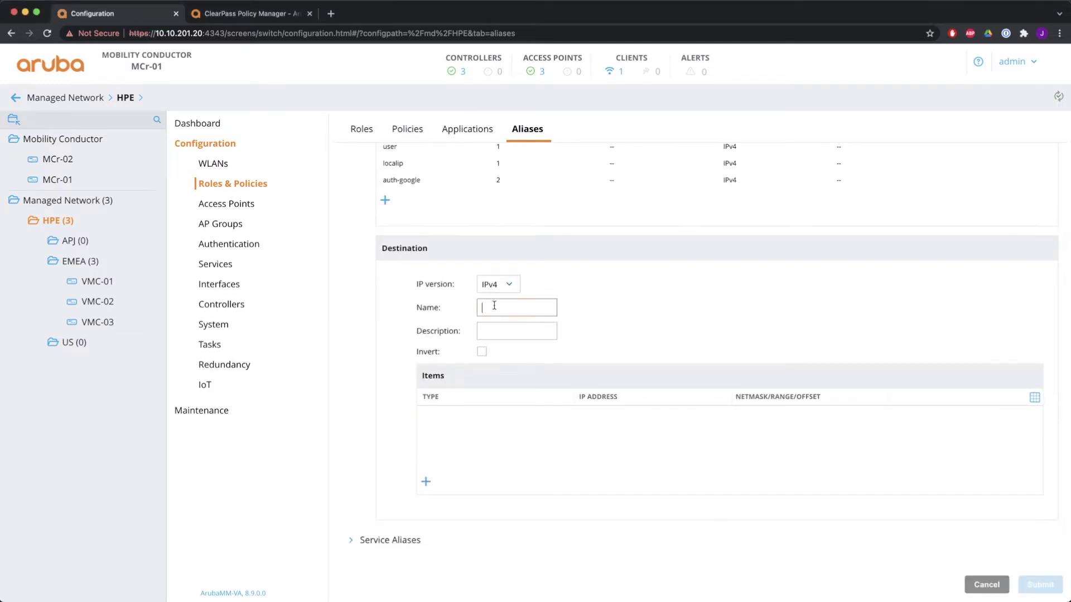
pyautogui.write('rfc1918')
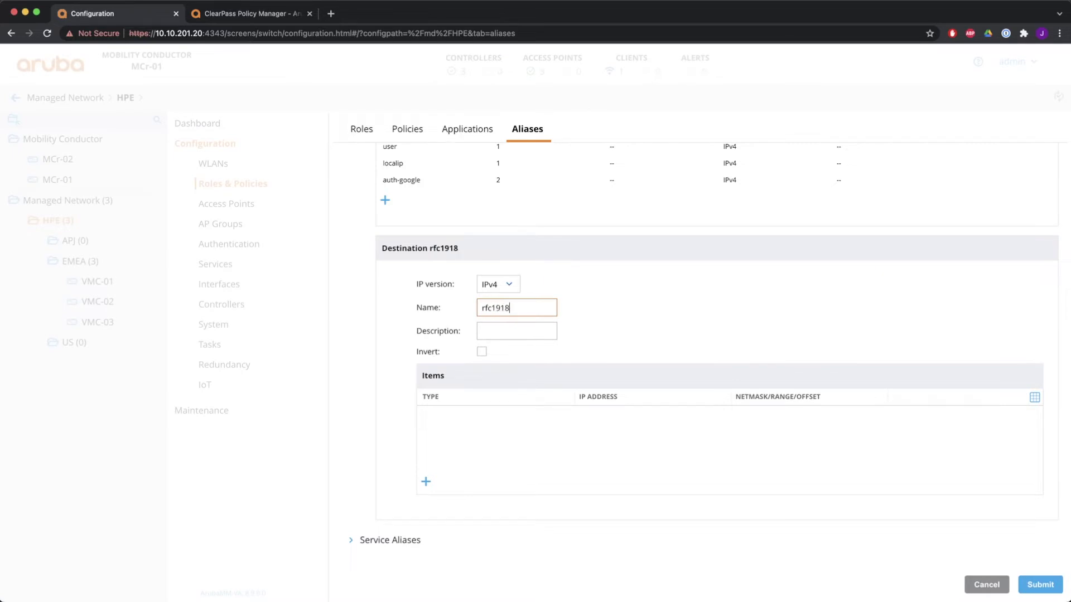
pyautogui.click(426, 481)
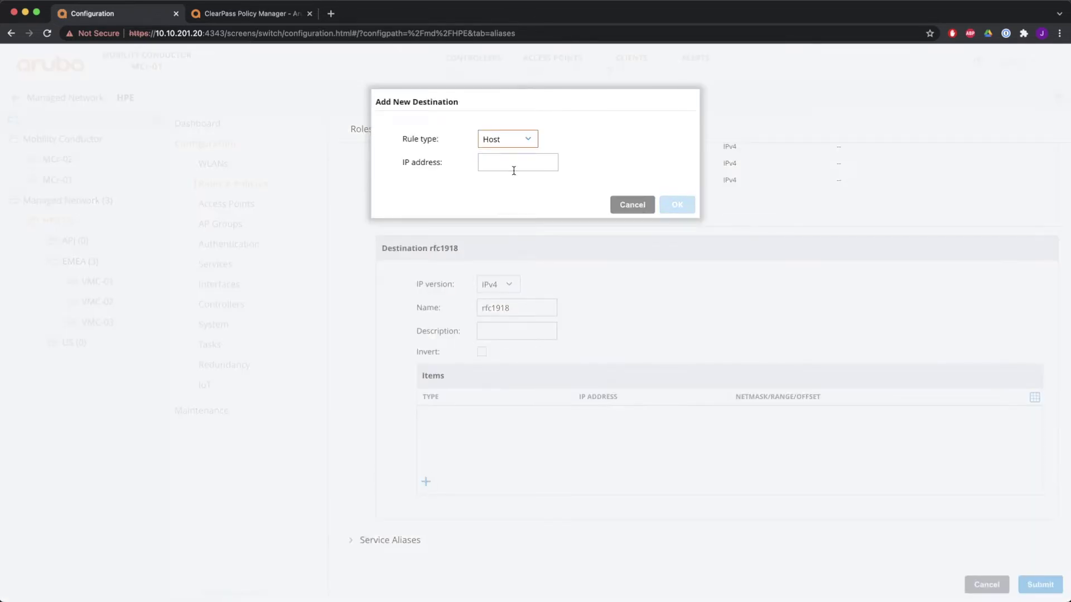
pyautogui.click(513, 139)
pyautogui.click(506, 178)
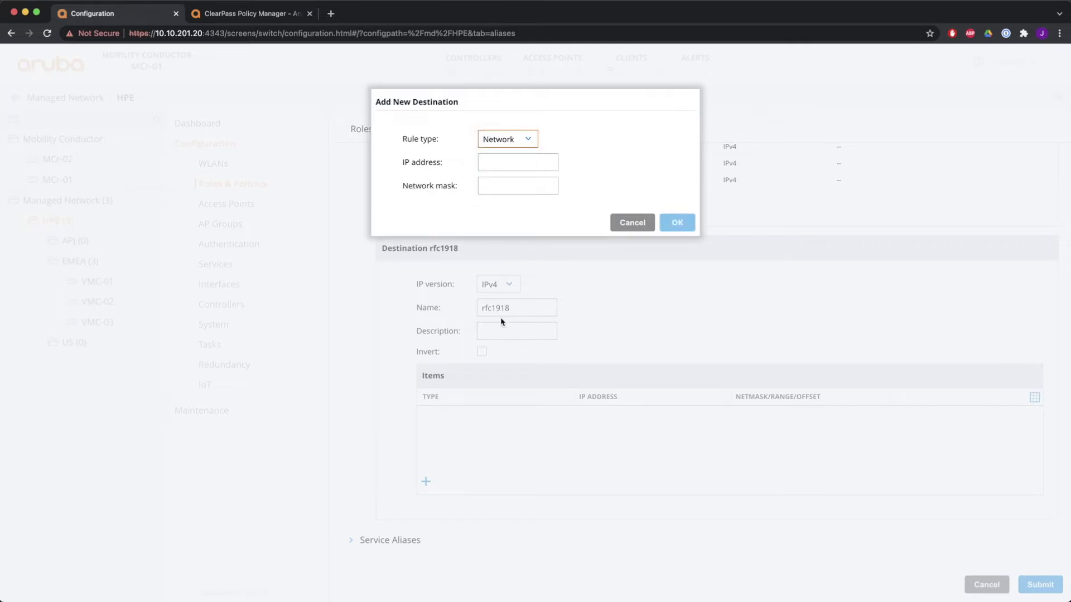
pyautogui.click(495, 162)
pyautogui.write('10')
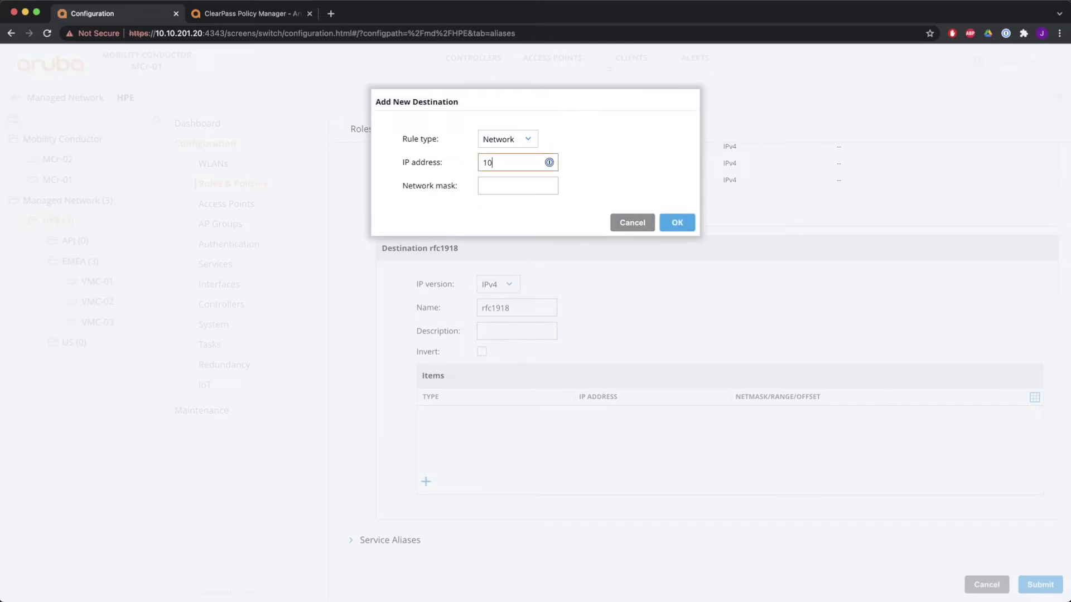
pyautogui.write('.0.0.0')
pyautogui.press('Tab')
pyautogui.click(677, 221)
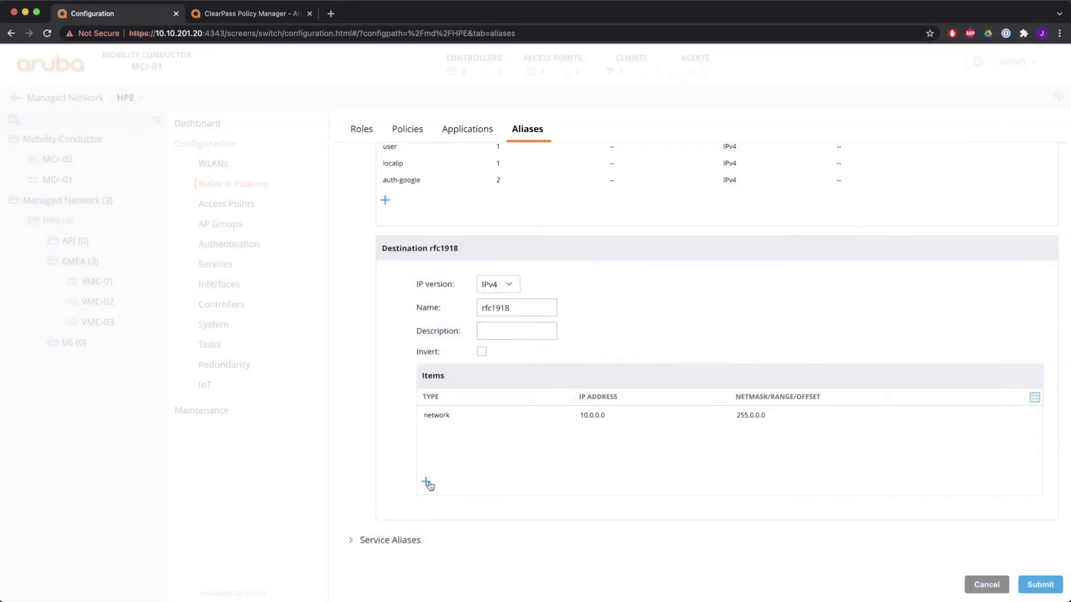
# Add the Network entry 172.16.0.0/255.240.0.0 to the rfc1918 alias
pyautogui.click(426, 483)
pyautogui.click(516, 139)
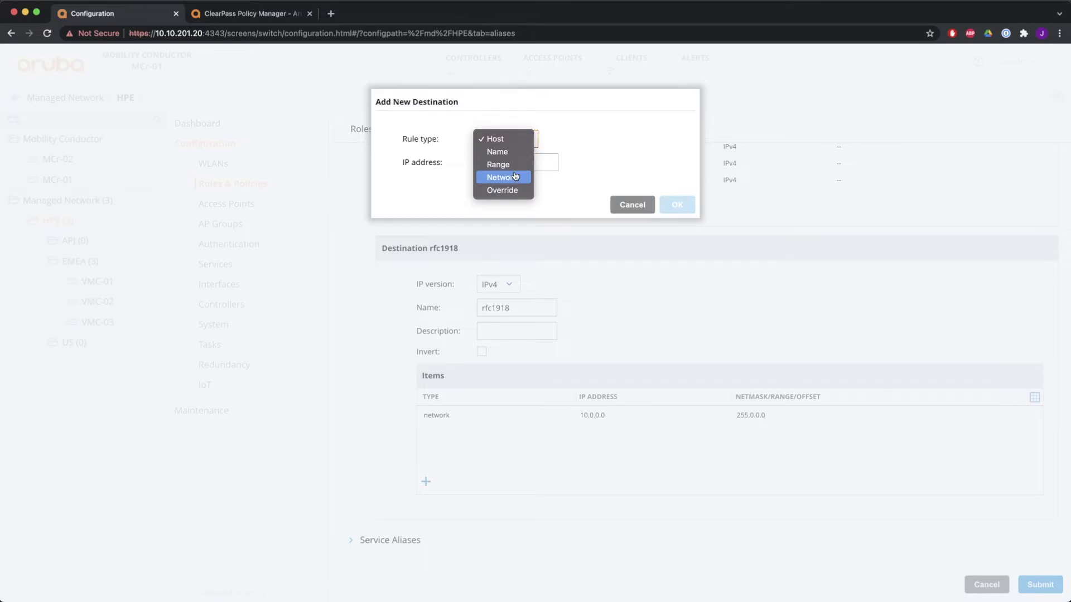
pyautogui.click(515, 177)
pyautogui.click(514, 160)
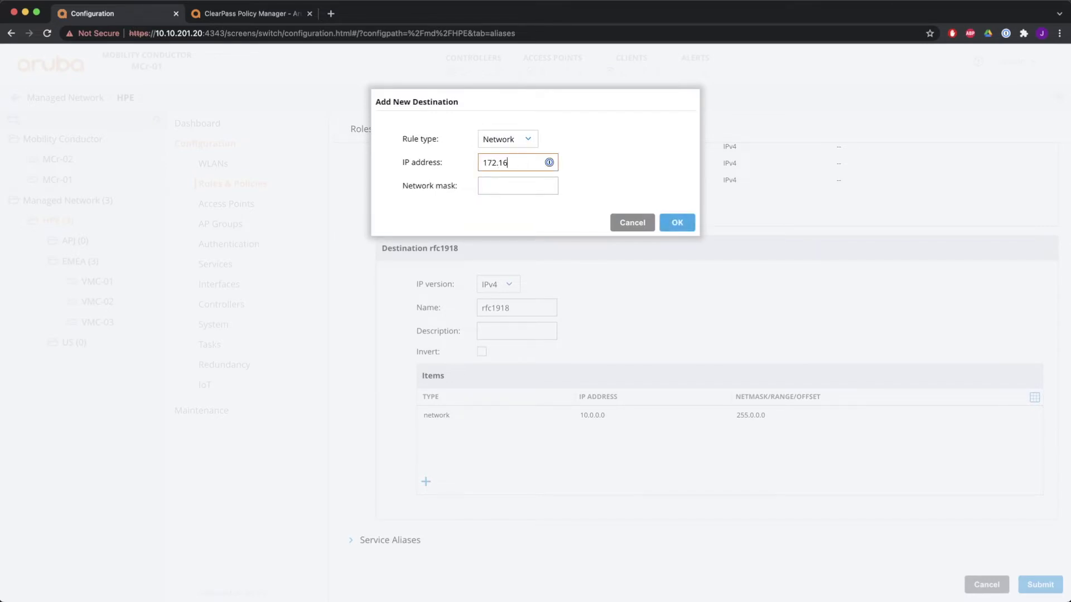
pyautogui.write('172.16.0.0')
pyautogui.press('Tab')
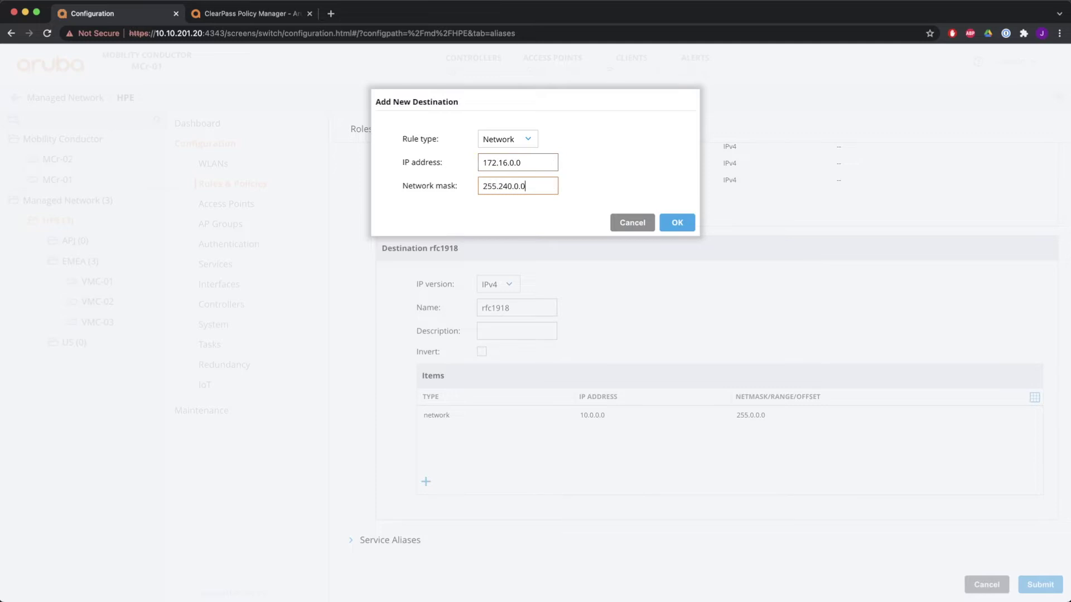
pyautogui.click(676, 222)
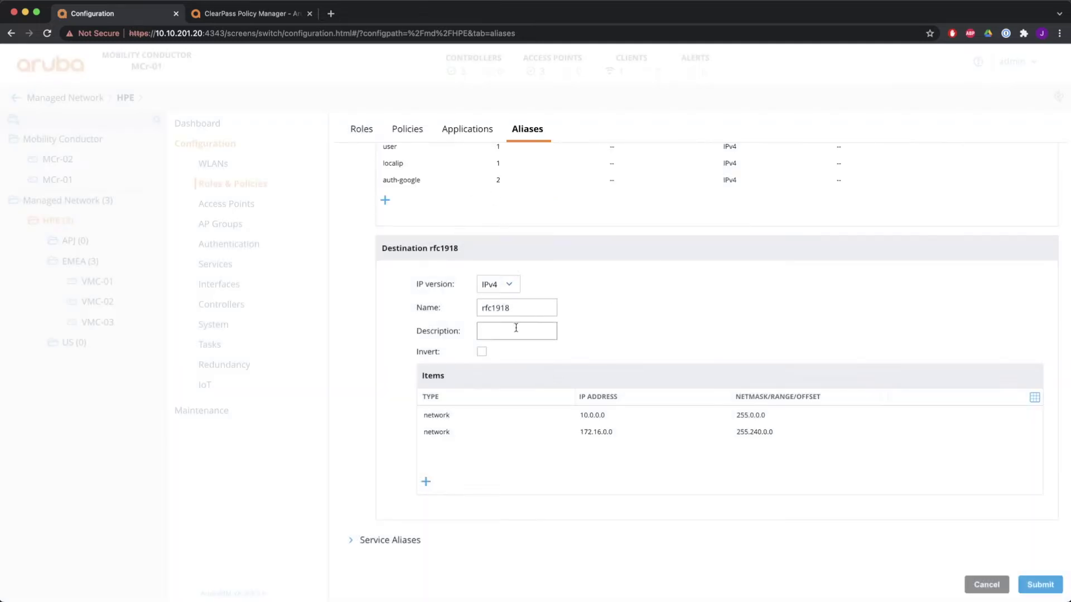
# Add the Network entry 192.168.0.0/255.255.0.0, submit the alias and review pending changes
pyautogui.click(427, 483)
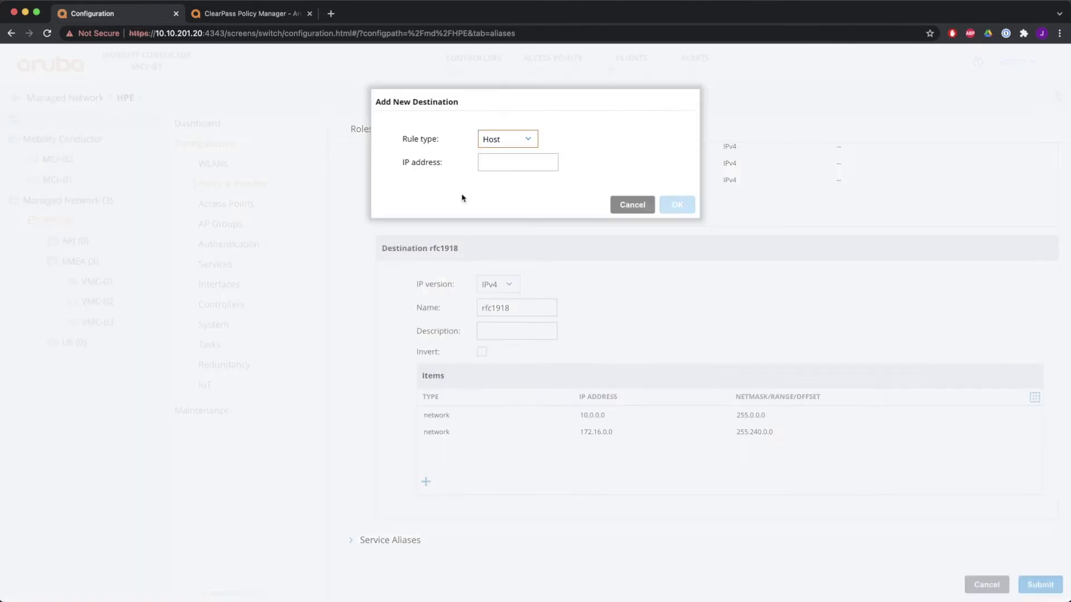
pyautogui.click(531, 144)
pyautogui.click(517, 178)
pyautogui.click(532, 163)
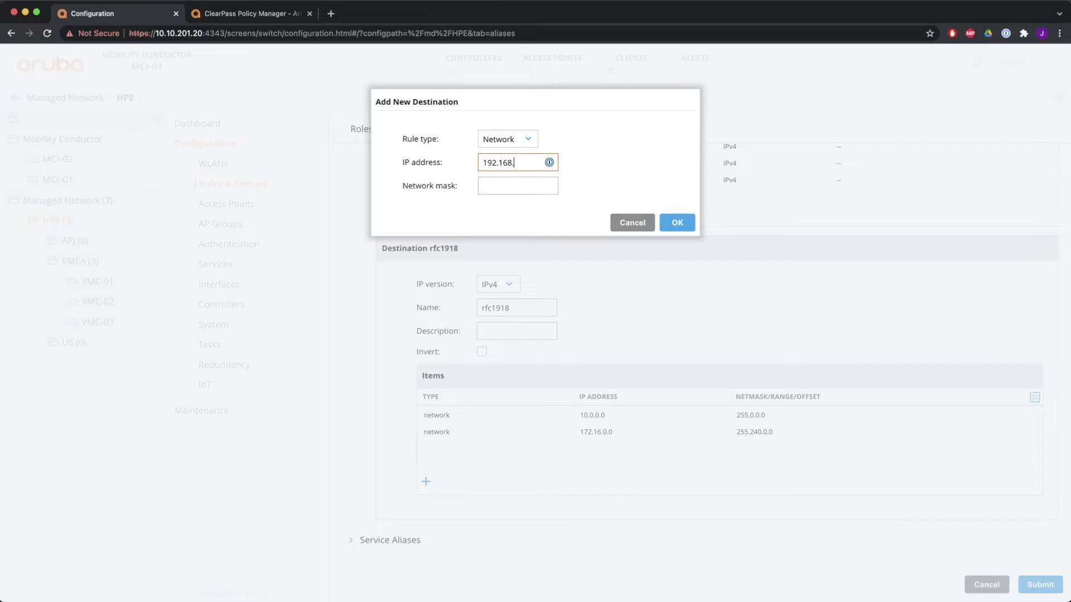
pyautogui.click(518, 186)
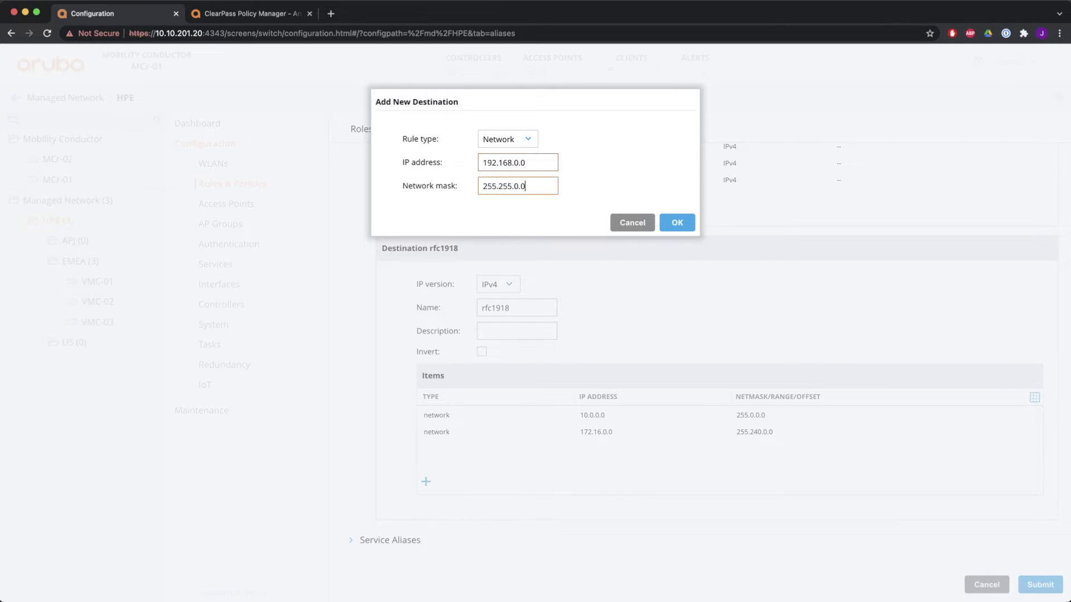
pyautogui.click(673, 221)
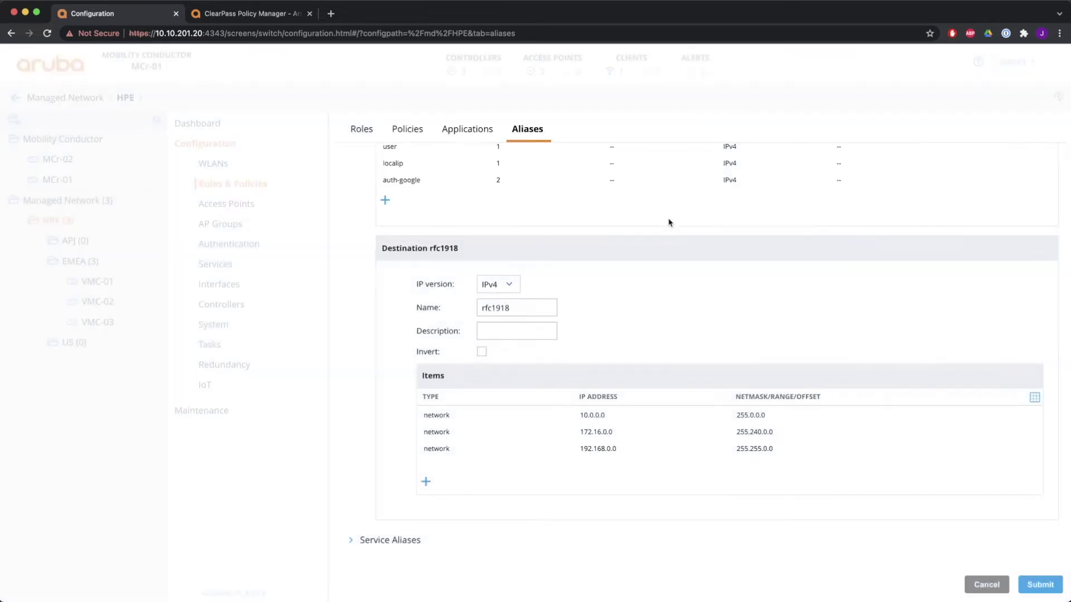
pyautogui.click(1040, 585)
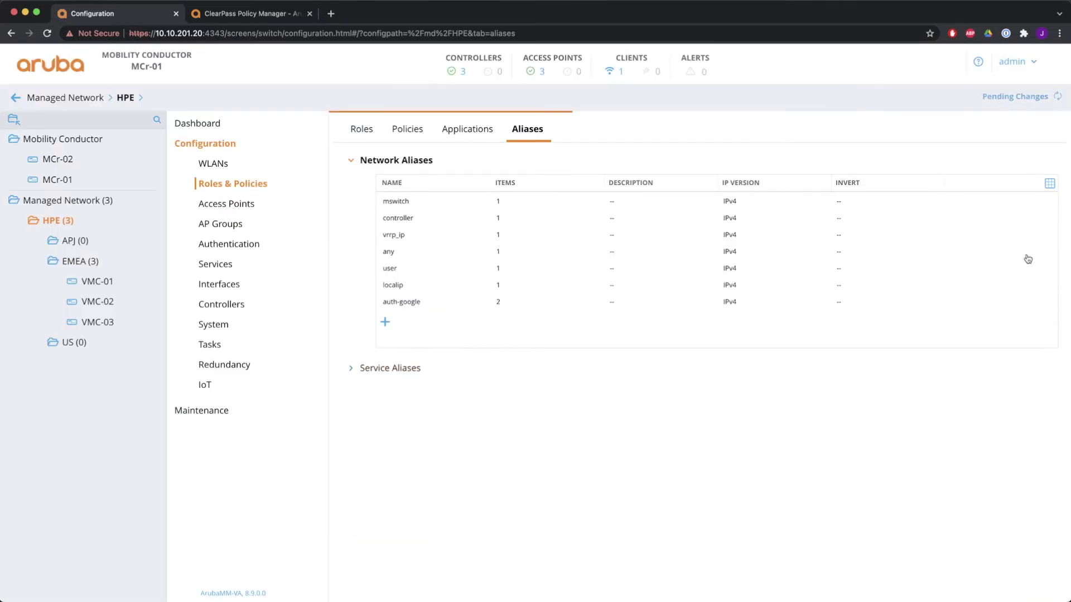
pyautogui.click(1014, 96)
# Deploy the pending changes and create a new role named employee-role
pyautogui.click(735, 206)
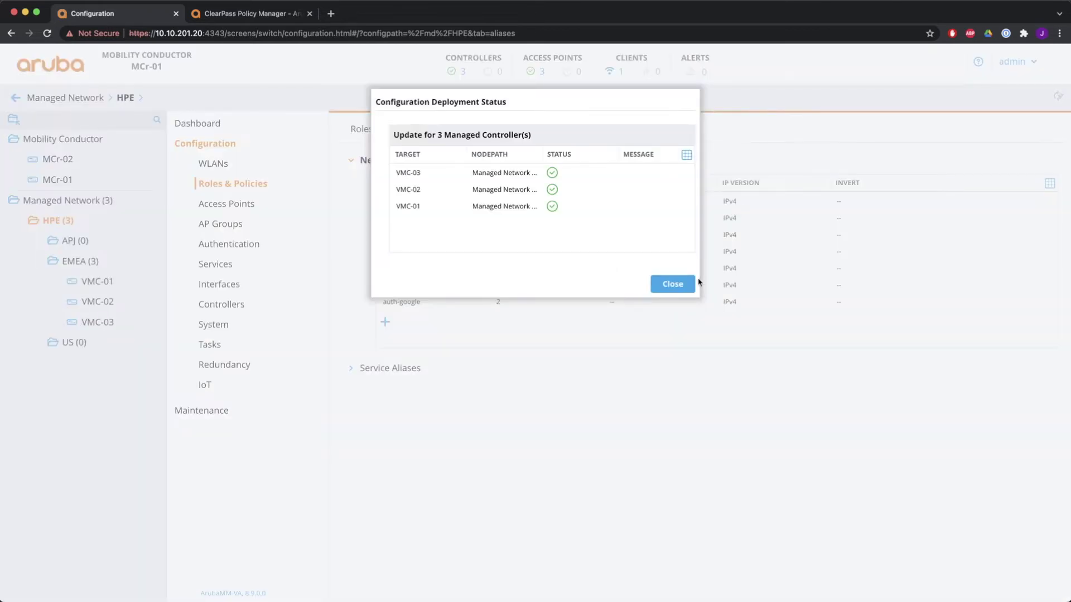
pyautogui.click(676, 286)
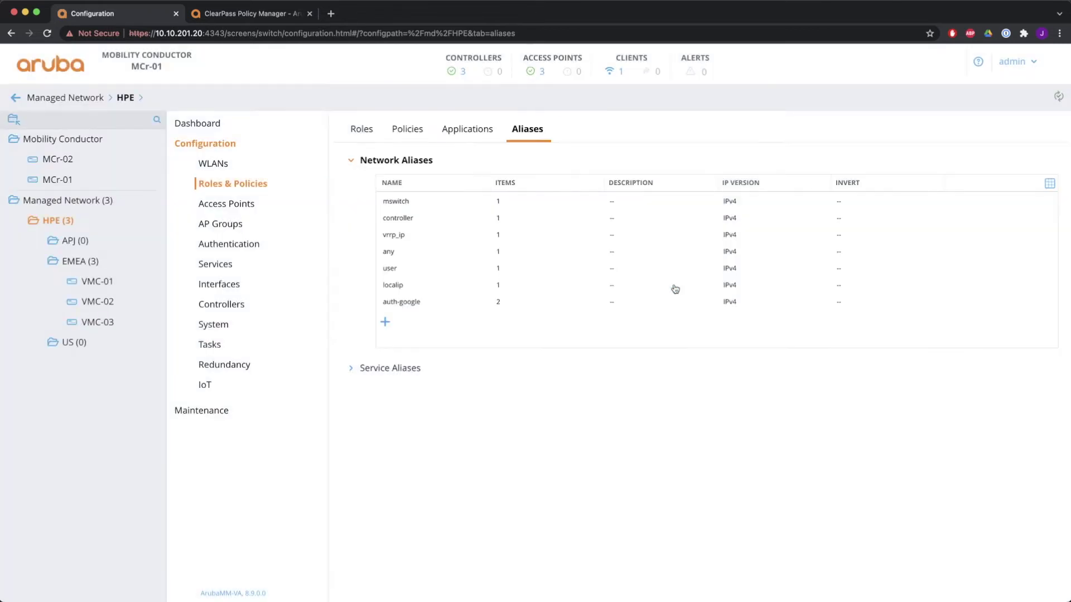
pyautogui.click(360, 133)
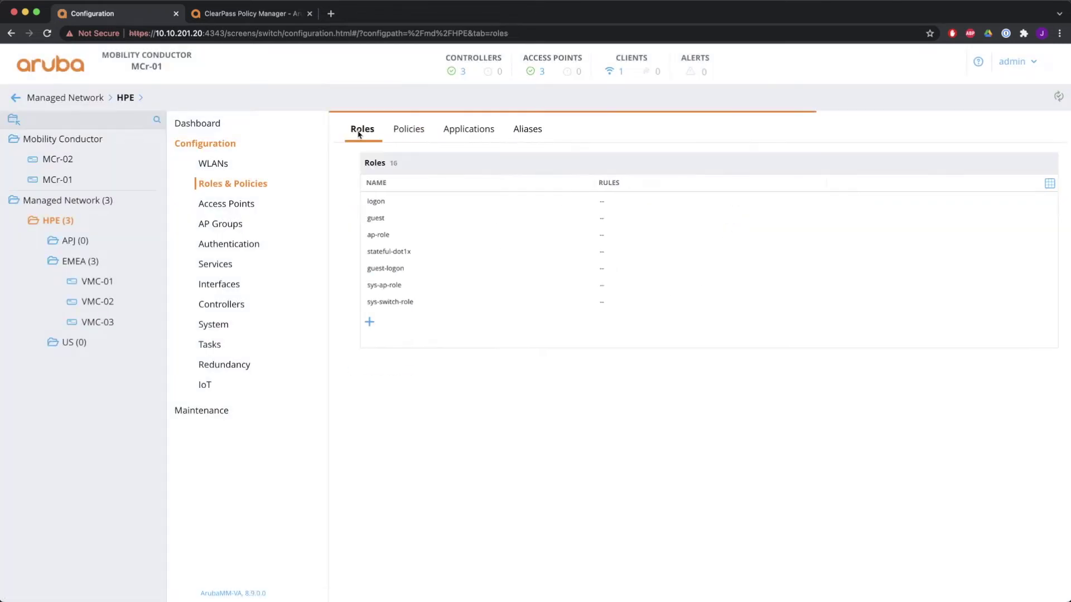
pyautogui.click(369, 323)
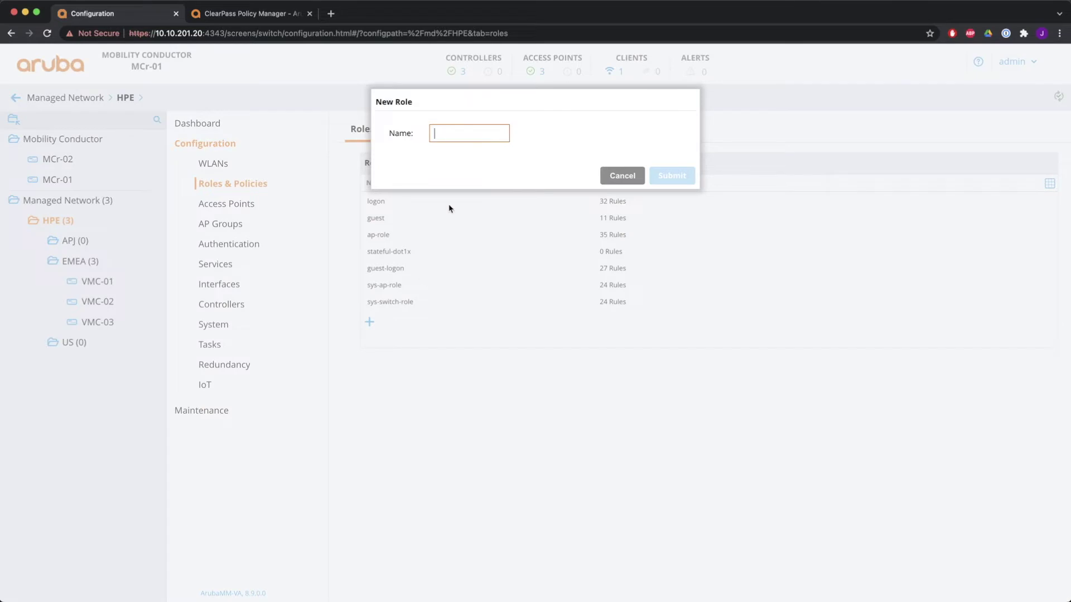
pyautogui.write('emplo')
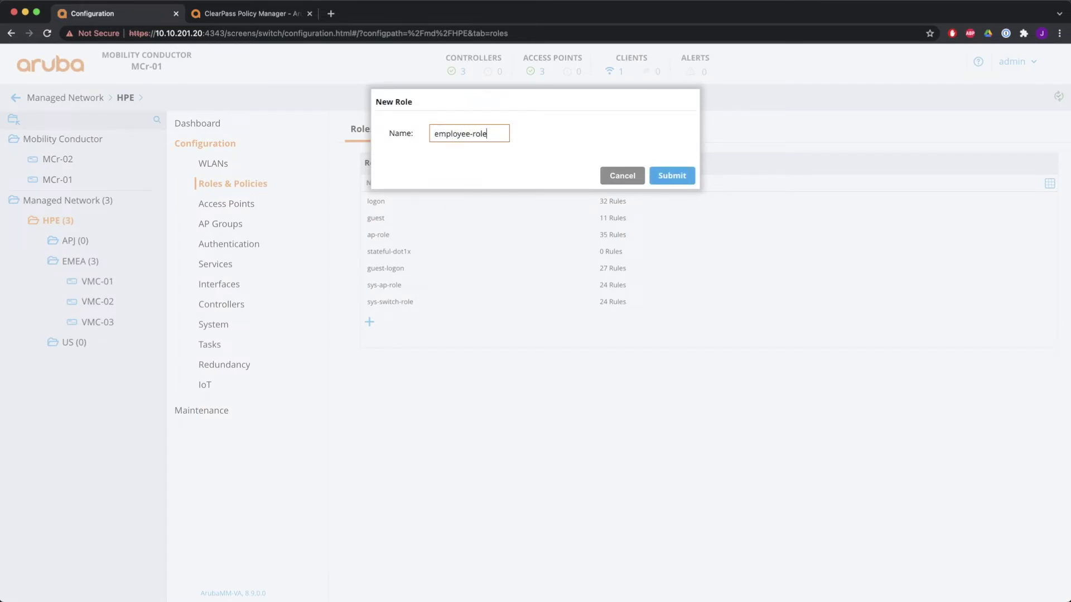
pyautogui.write('yee-role')
pyautogui.click(657, 174)
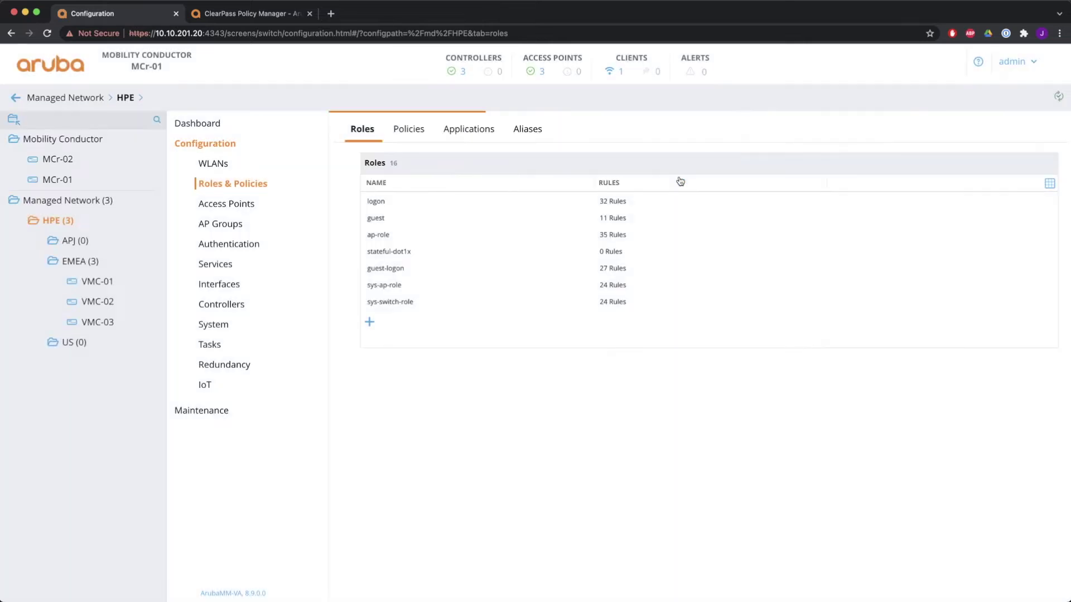
# Create the guest-role role, sort roles by name, and open employee-role
pyautogui.click(369, 323)
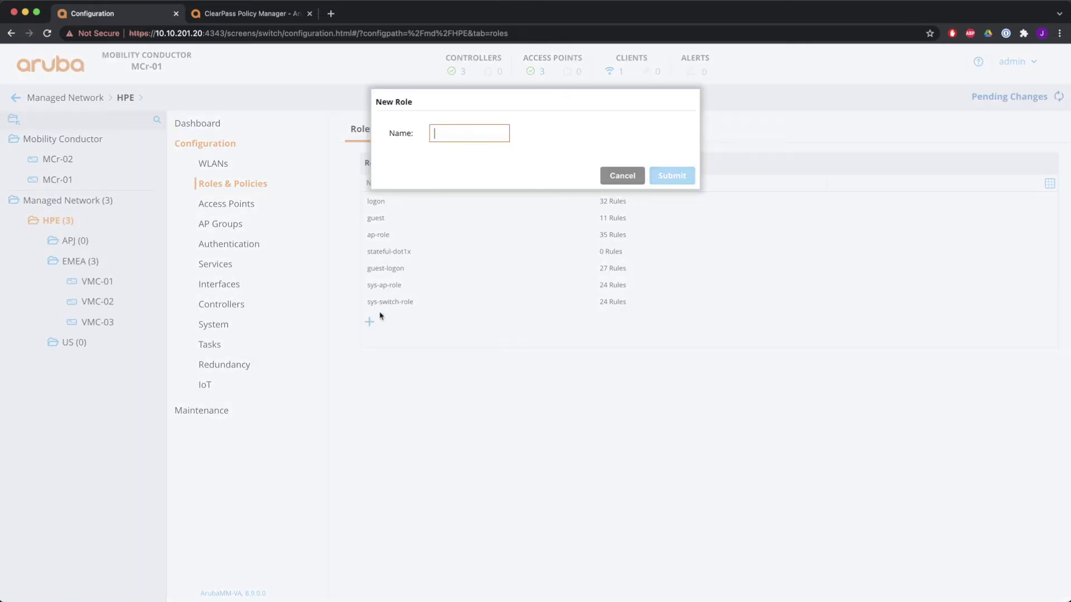
pyautogui.write('guest-role')
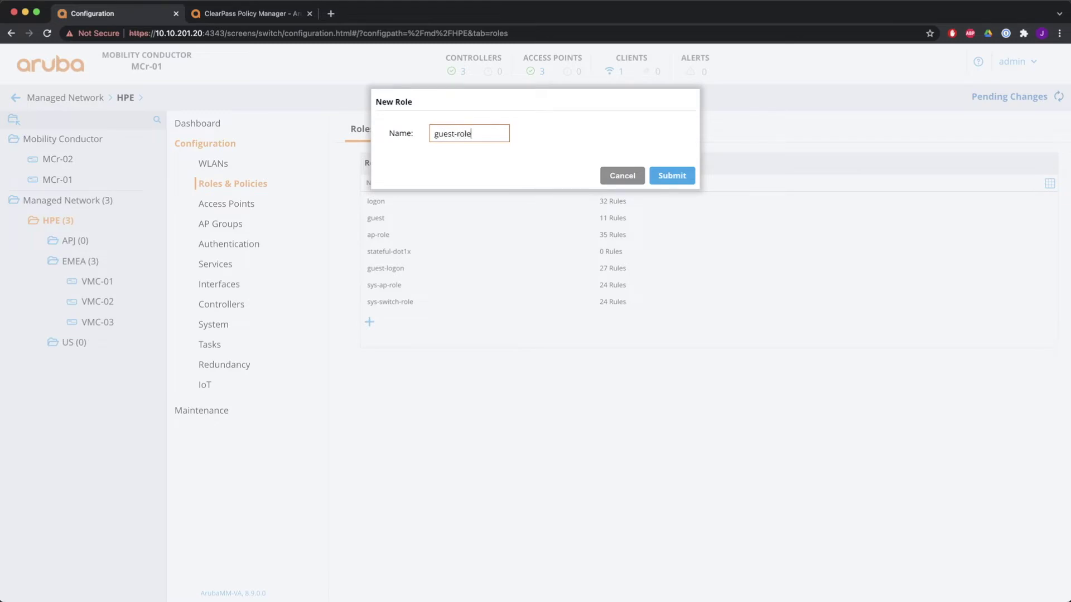
pyautogui.click(671, 175)
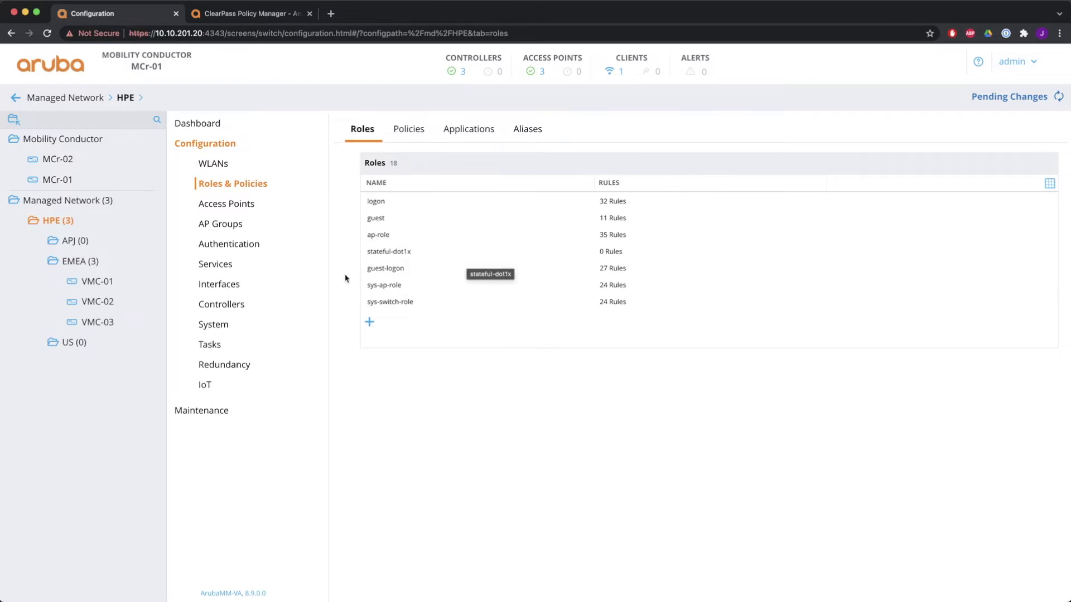
pyautogui.click(378, 184)
pyautogui.scroll(-2, 406, 279)
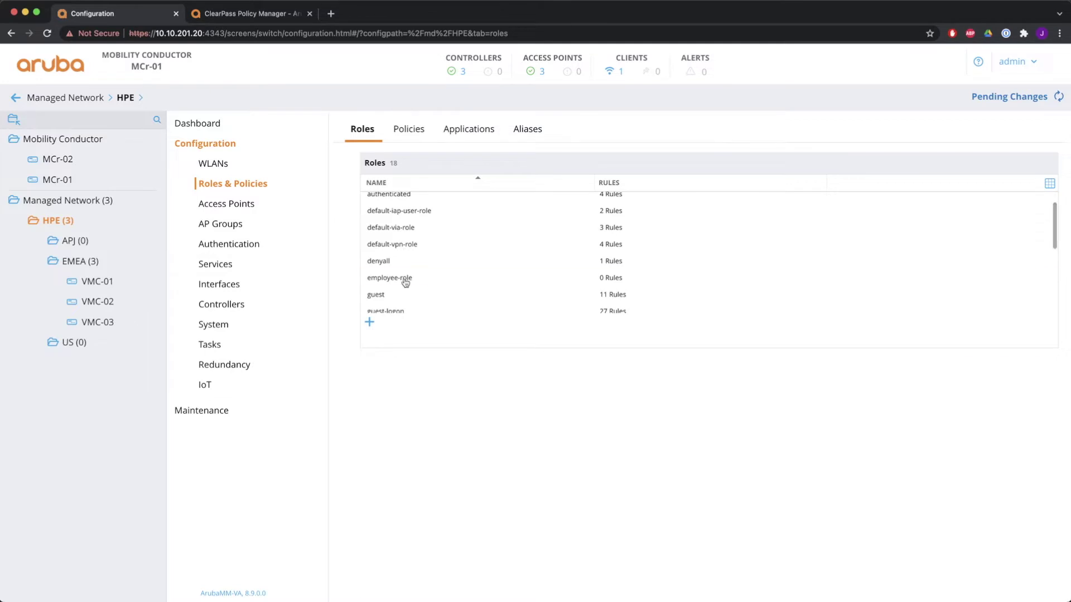
pyautogui.click(405, 279)
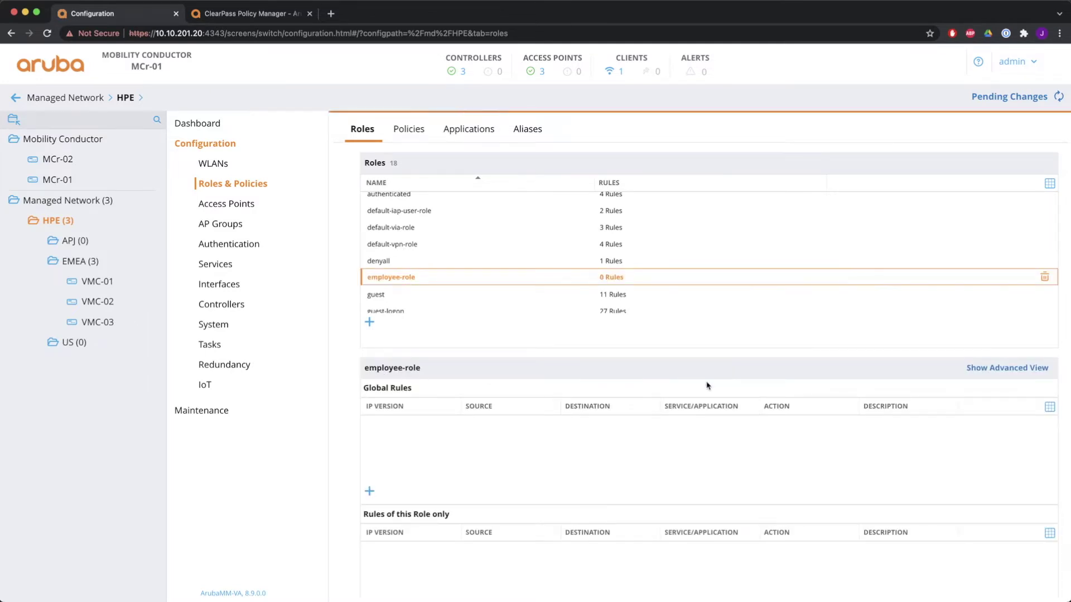
# Add an Access control rule to employee-role's policy with TOS 20, 802.1p priority 3, High queue
pyautogui.click(1006, 372)
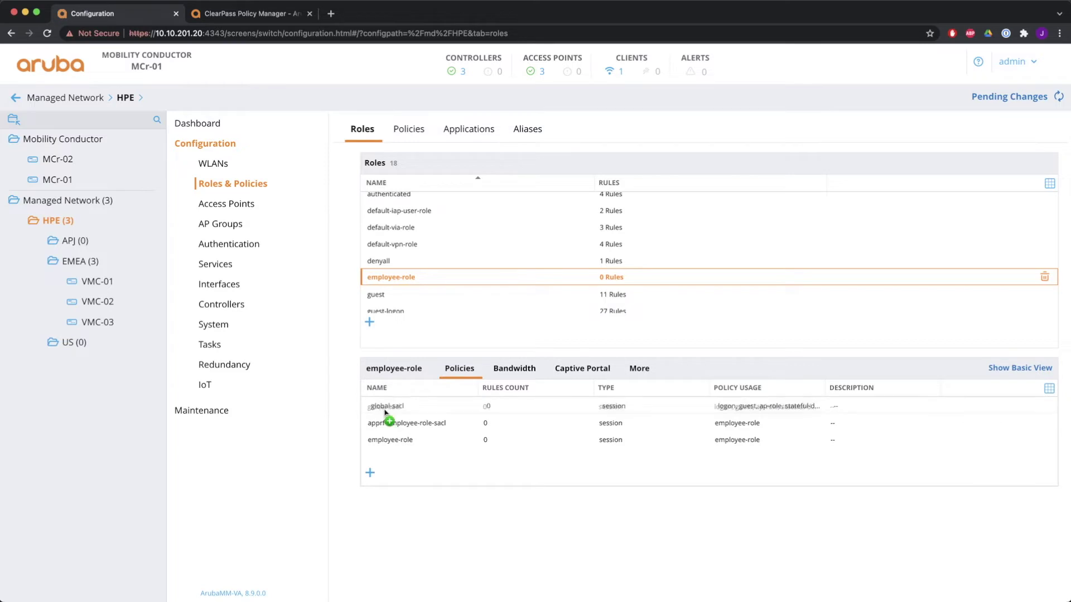
pyautogui.click(412, 444)
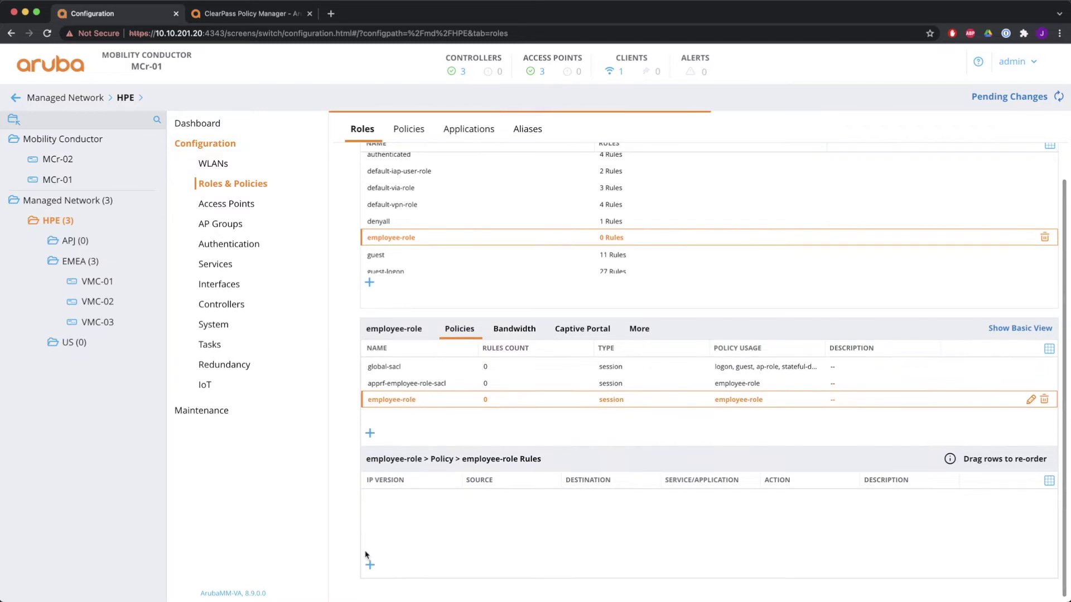
pyautogui.click(369, 566)
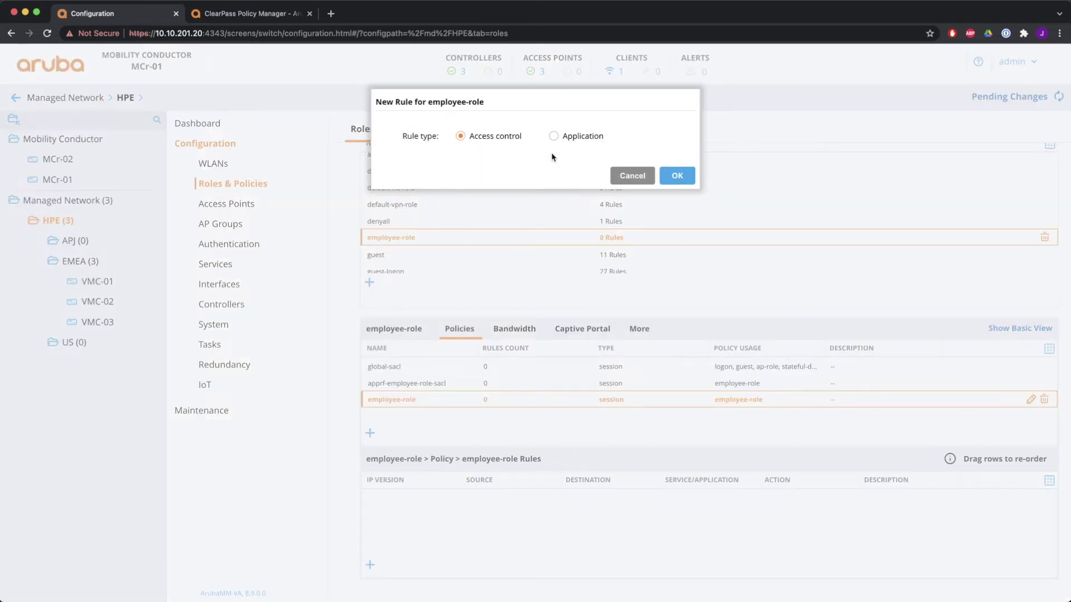
pyautogui.click(677, 176)
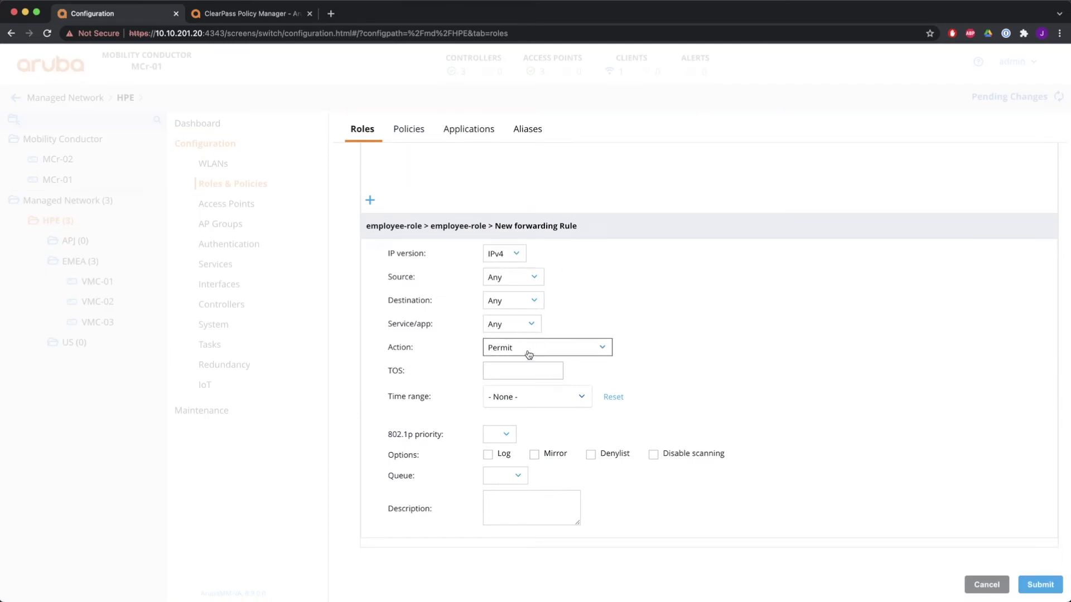
pyautogui.click(524, 369)
pyautogui.write('20')
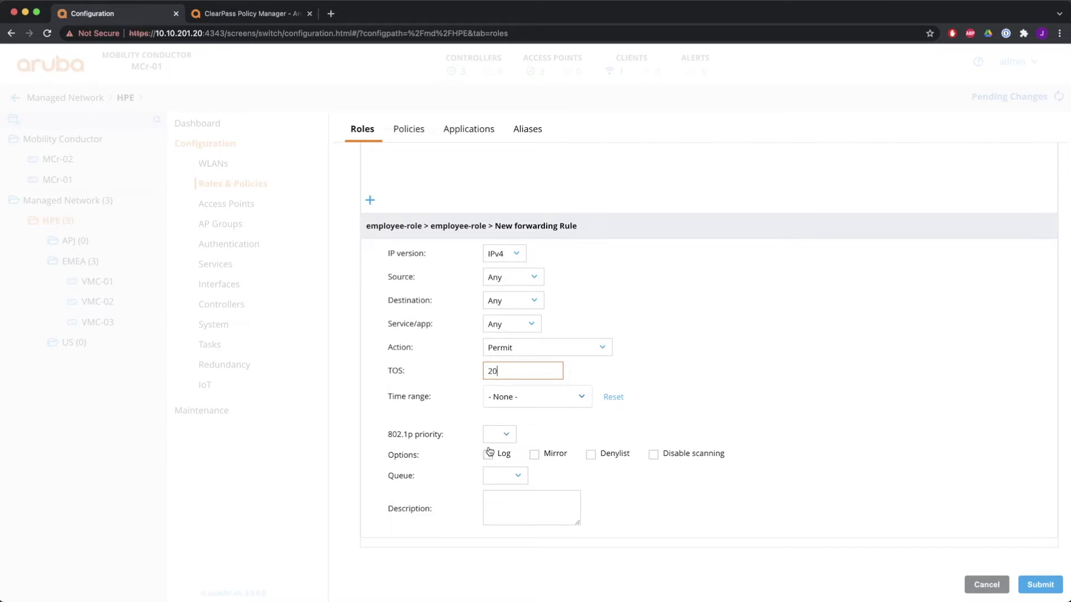
pyautogui.click(513, 434)
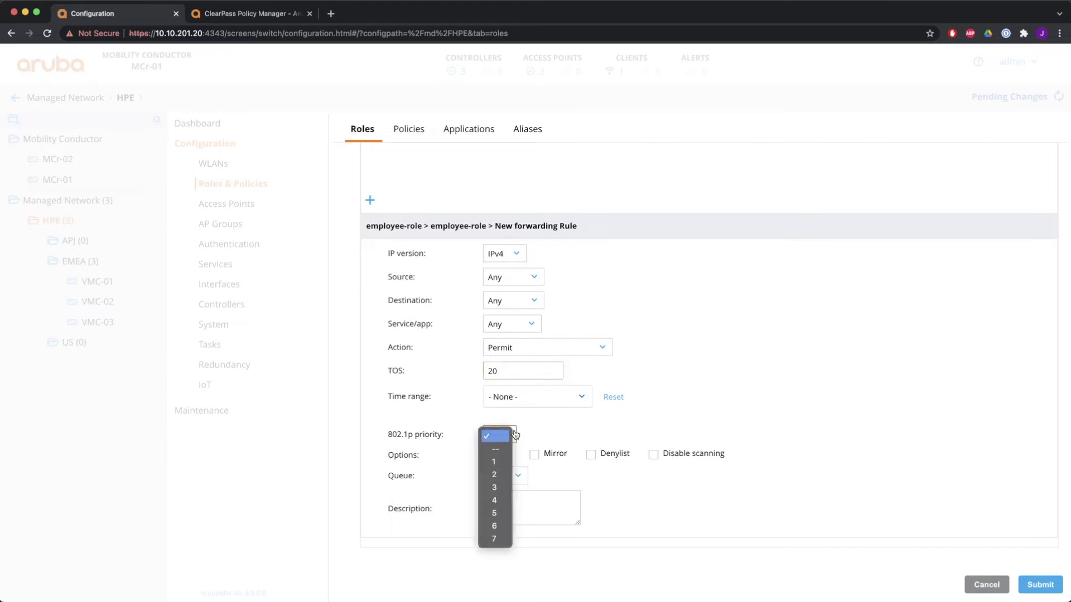
pyautogui.click(502, 488)
pyautogui.click(522, 476)
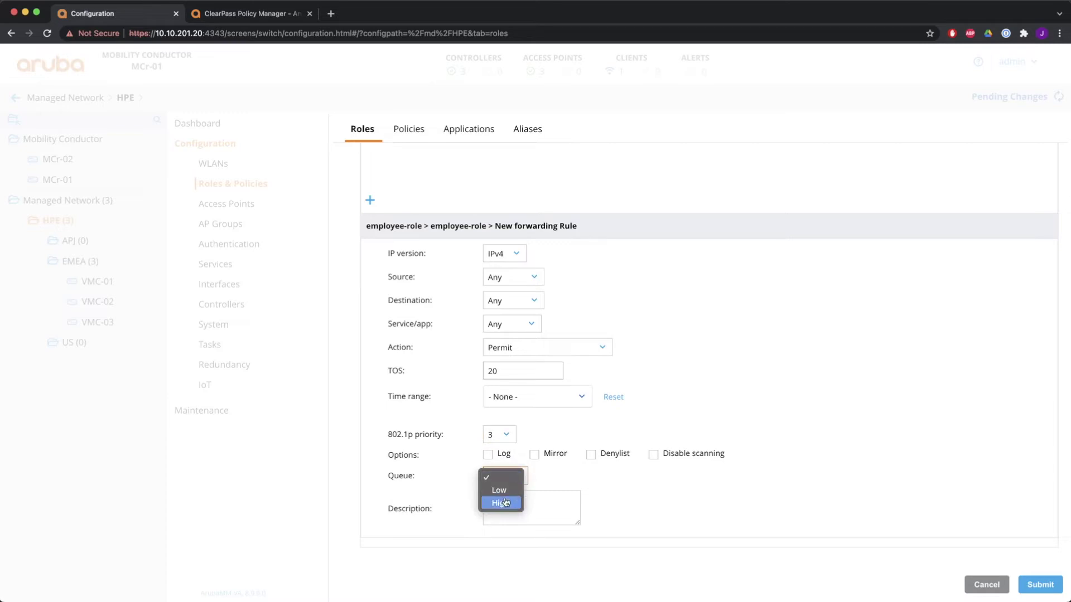
pyautogui.click(502, 503)
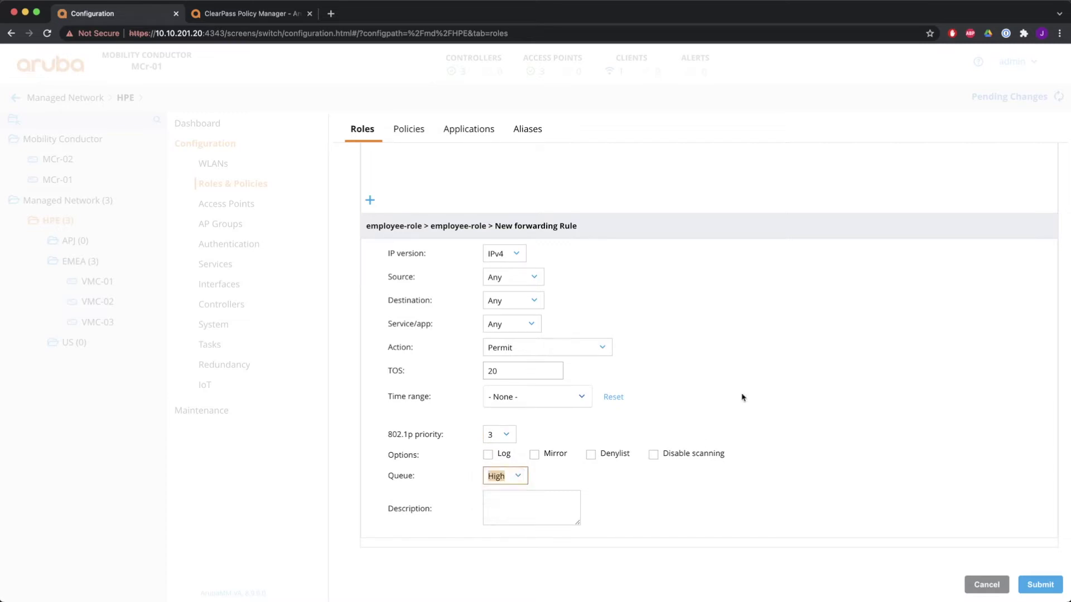
pyautogui.click(1041, 585)
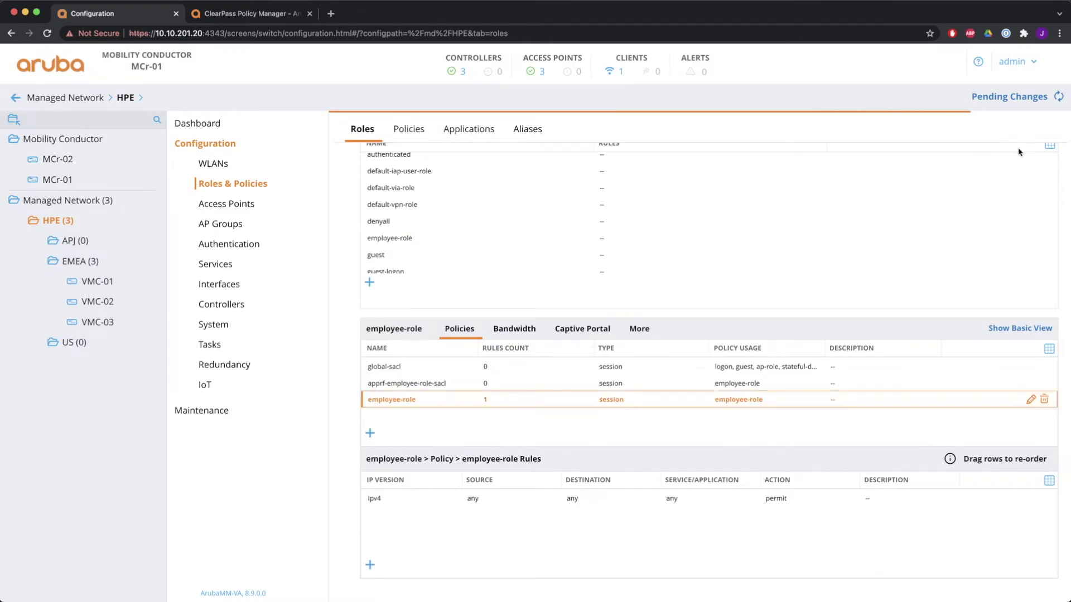
# Deploy the pending configuration changes to the three controllers
pyautogui.click(1036, 98)
pyautogui.click(726, 203)
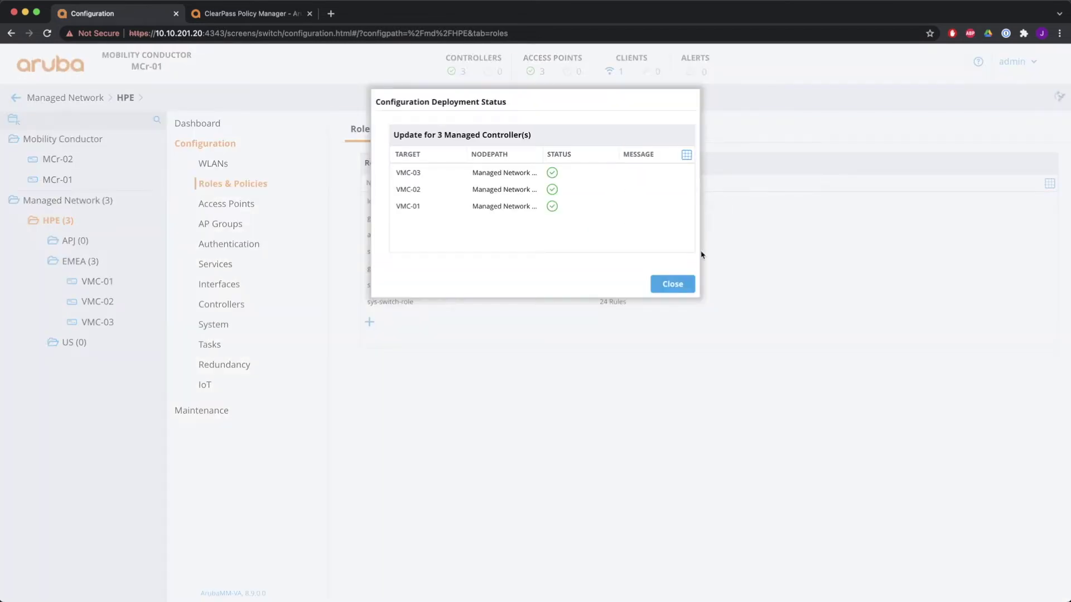
pyautogui.click(672, 284)
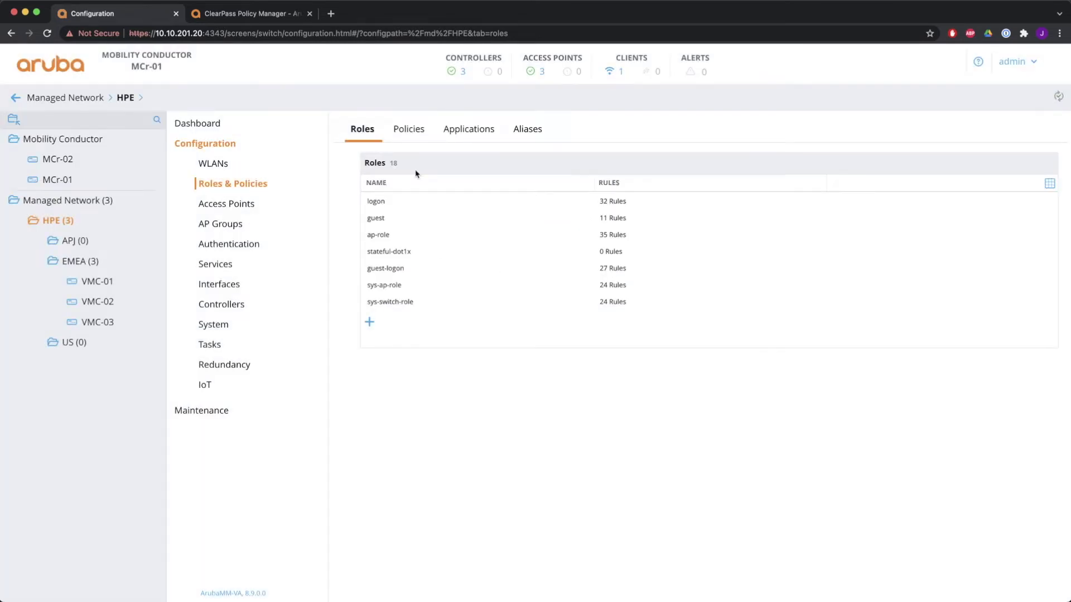
# Sort the roles by name and view guest-role's eight policy rules in the advanced view
pyautogui.click(381, 181)
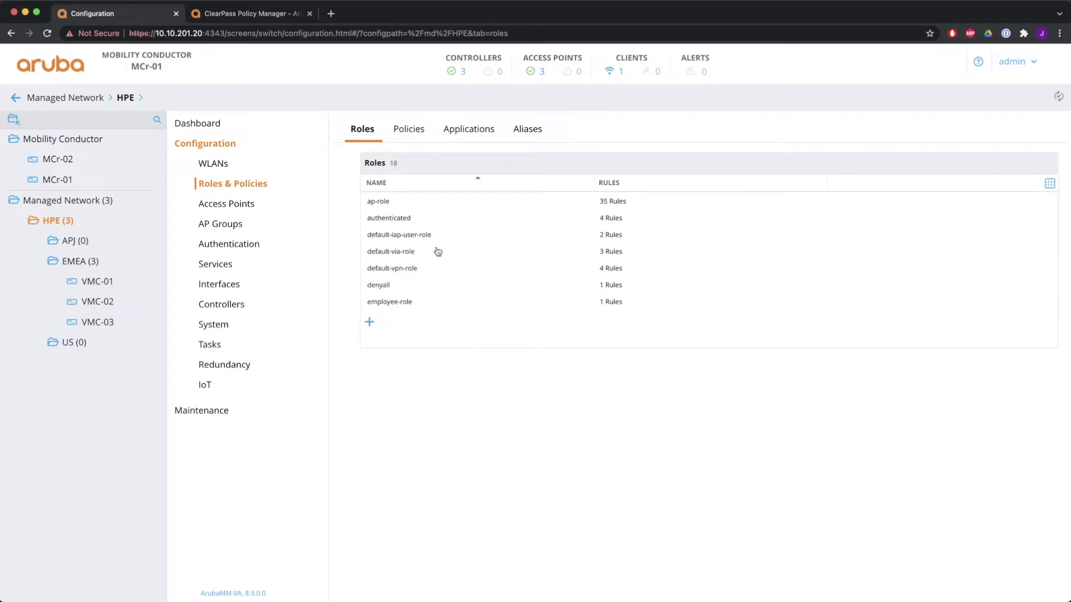
pyautogui.scroll(-2, 438, 252)
pyautogui.scroll(-2, 438, 252)
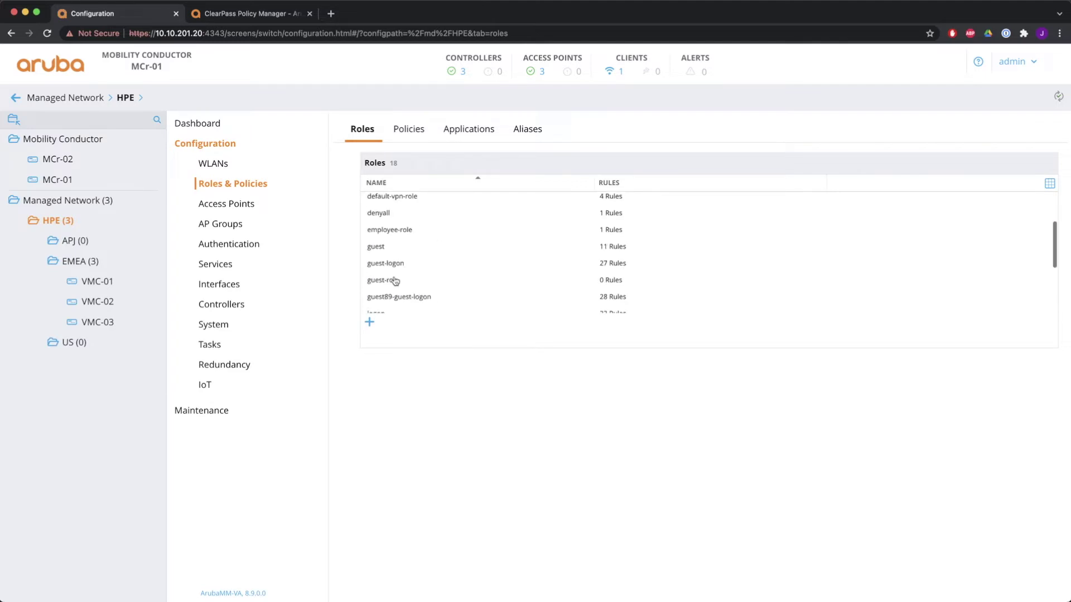
pyautogui.click(389, 281)
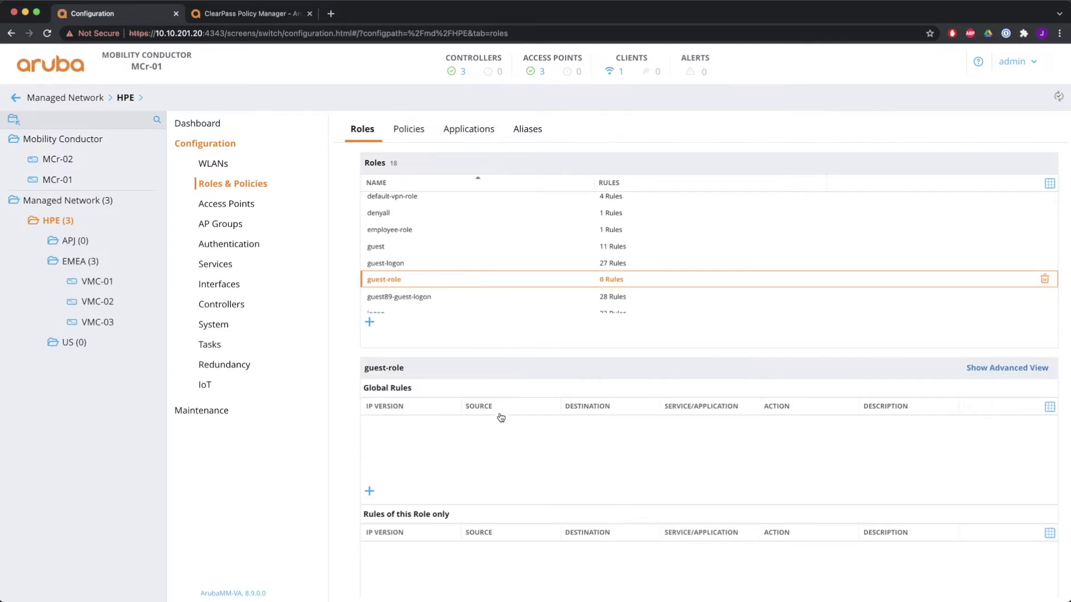
pyautogui.click(1003, 369)
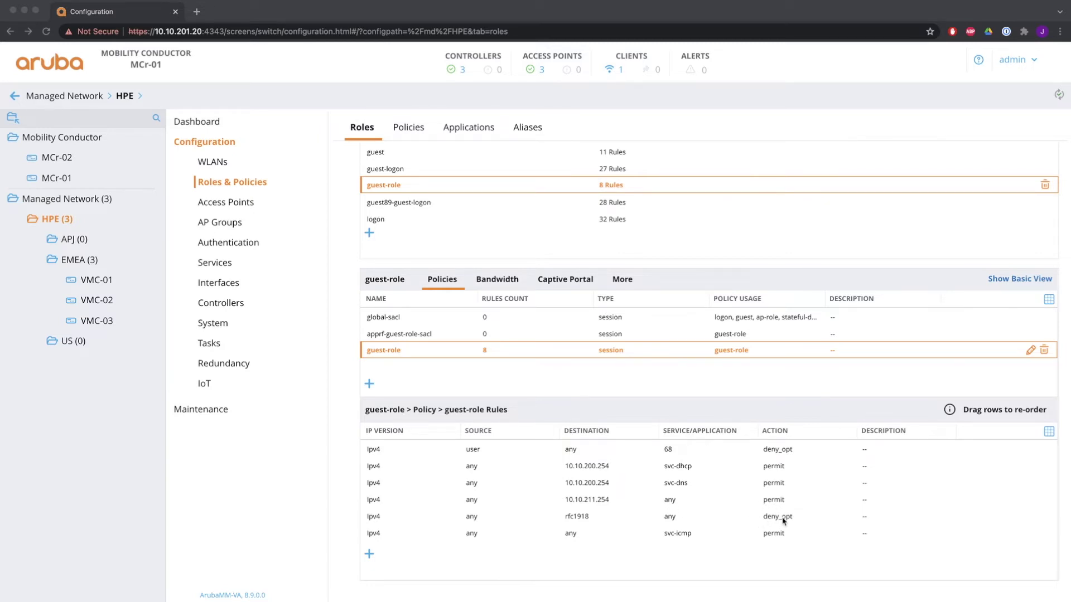
pyautogui.scroll(-2, 720, 540)
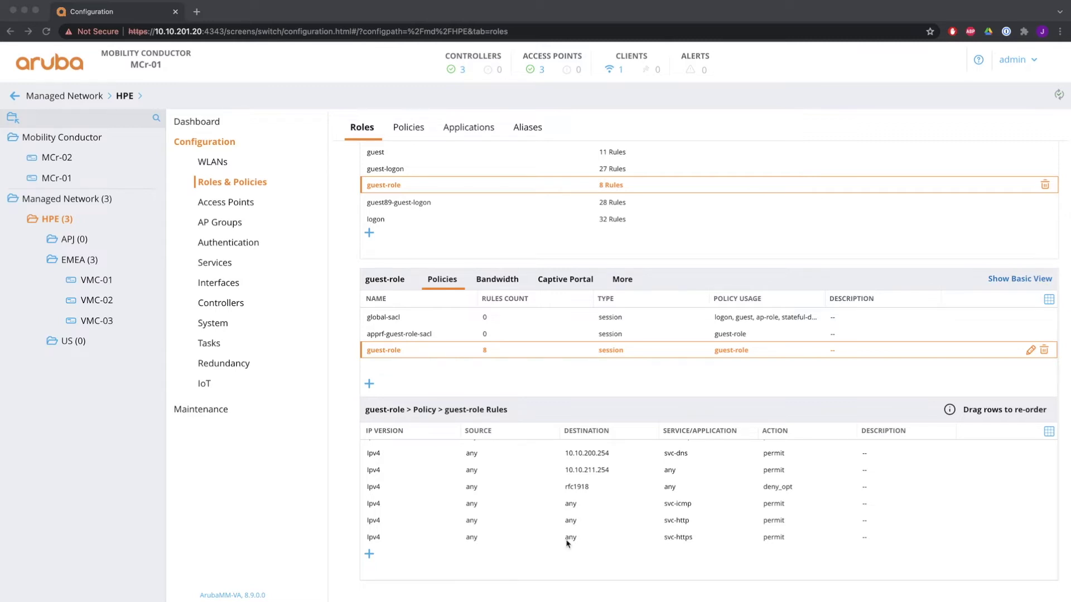
pyautogui.press('super+Tab')
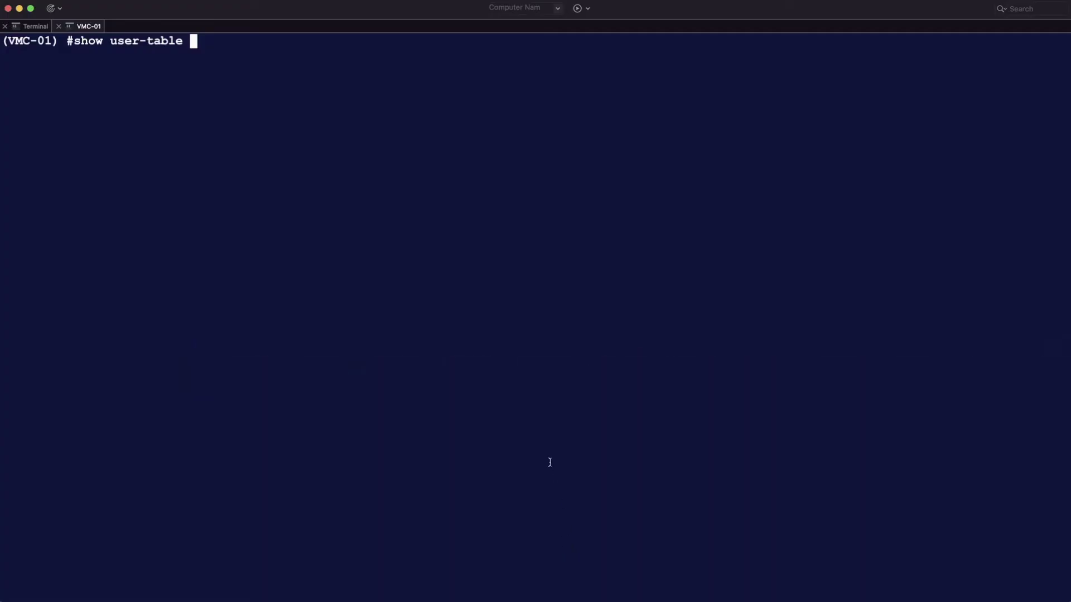
# List the user table and note that client 10.10.211.10 currently holds the authenticated role
pyautogui.press('Return')
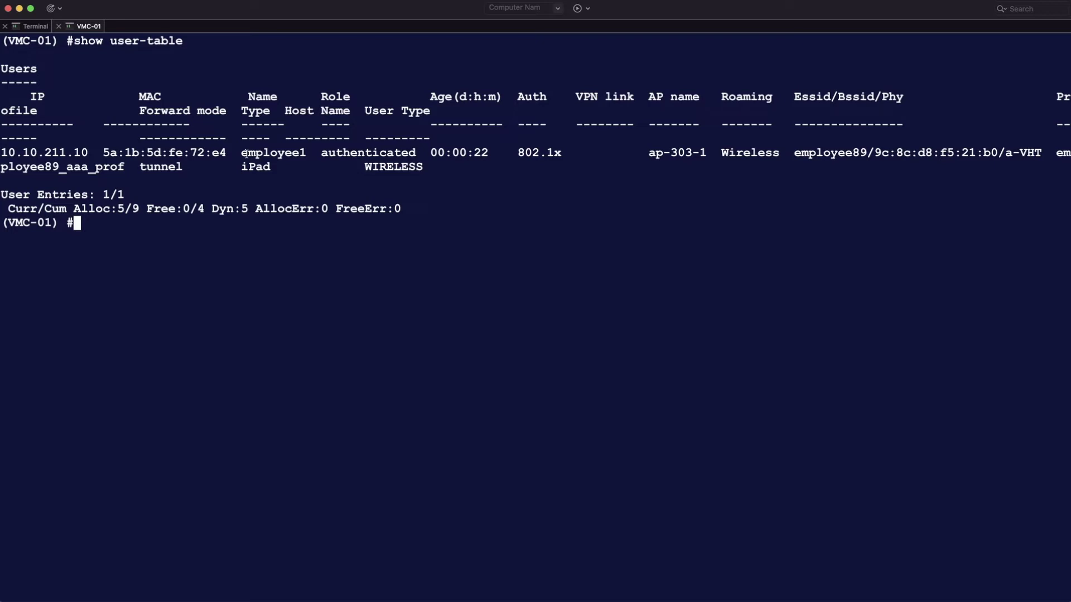
pyautogui.moveTo(246, 154); pyautogui.dragTo(419, 153)
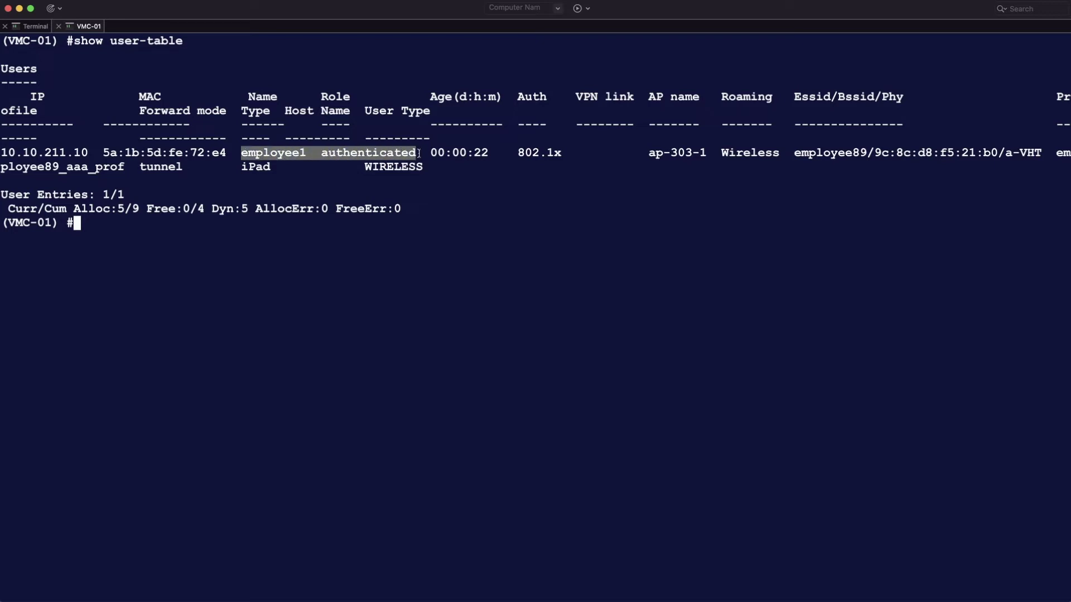
pyautogui.press('Return')
# Assign guest-role to 10.10.211.10 with aaa user add, then recheck the user table
pyautogui.write('a')
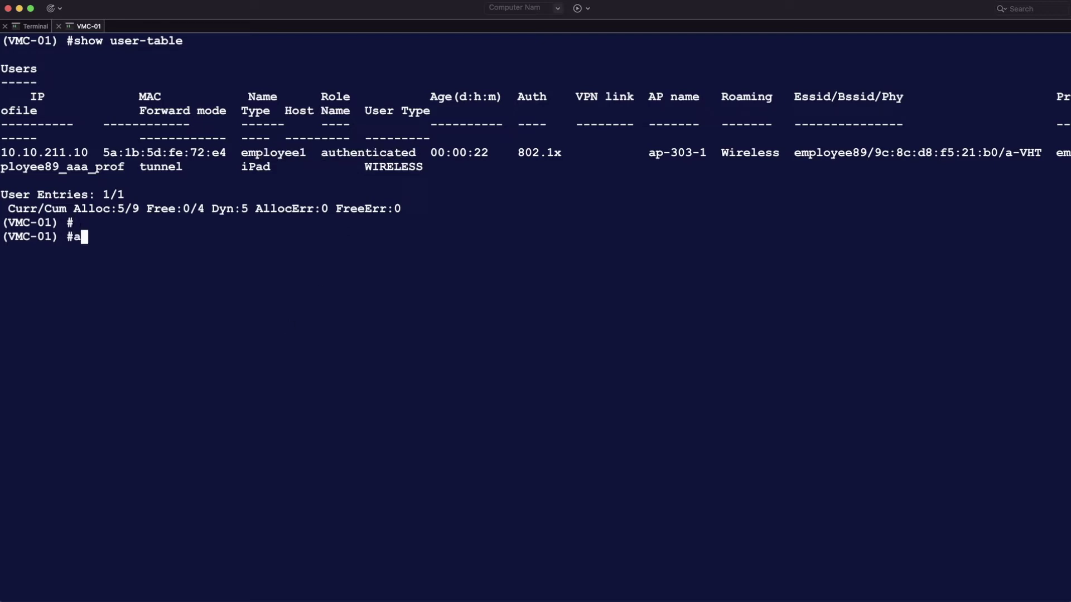
pyautogui.write('aa user add 10.10.2')
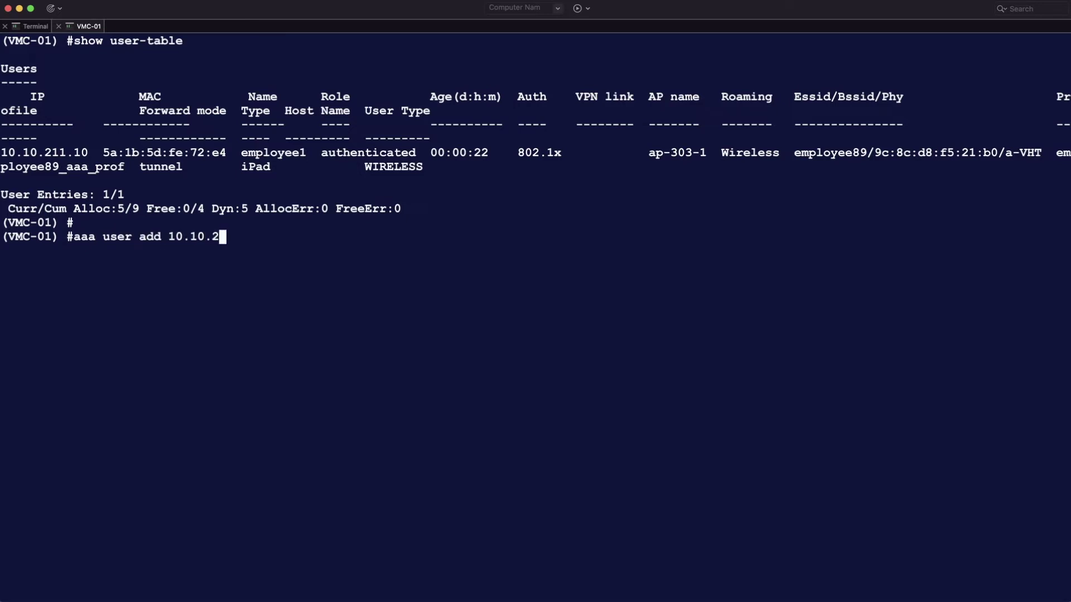
pyautogui.write('11.10 role guest-role')
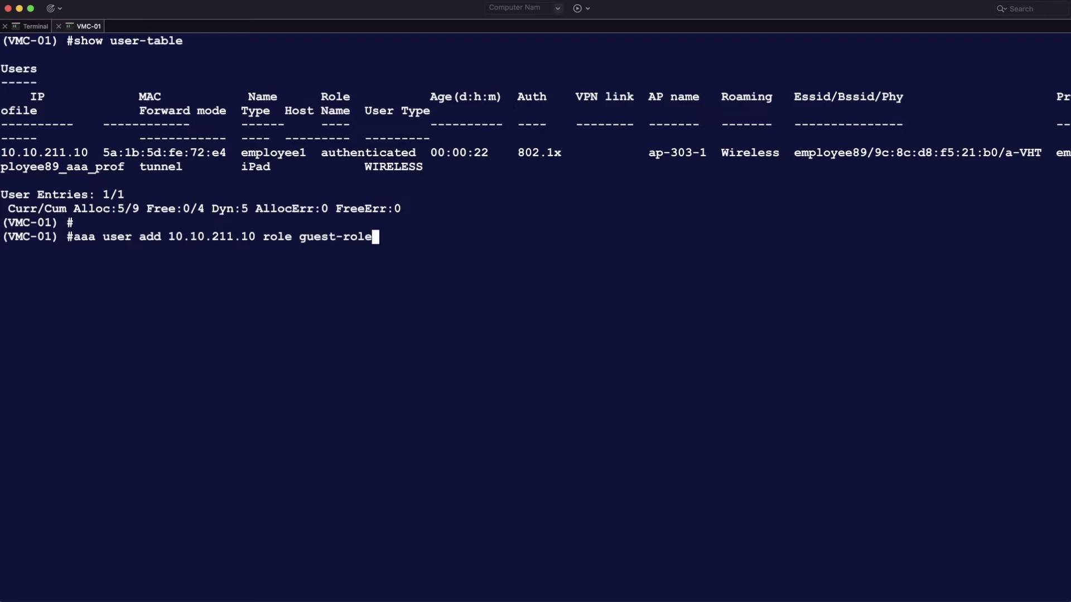
pyautogui.press('Return')
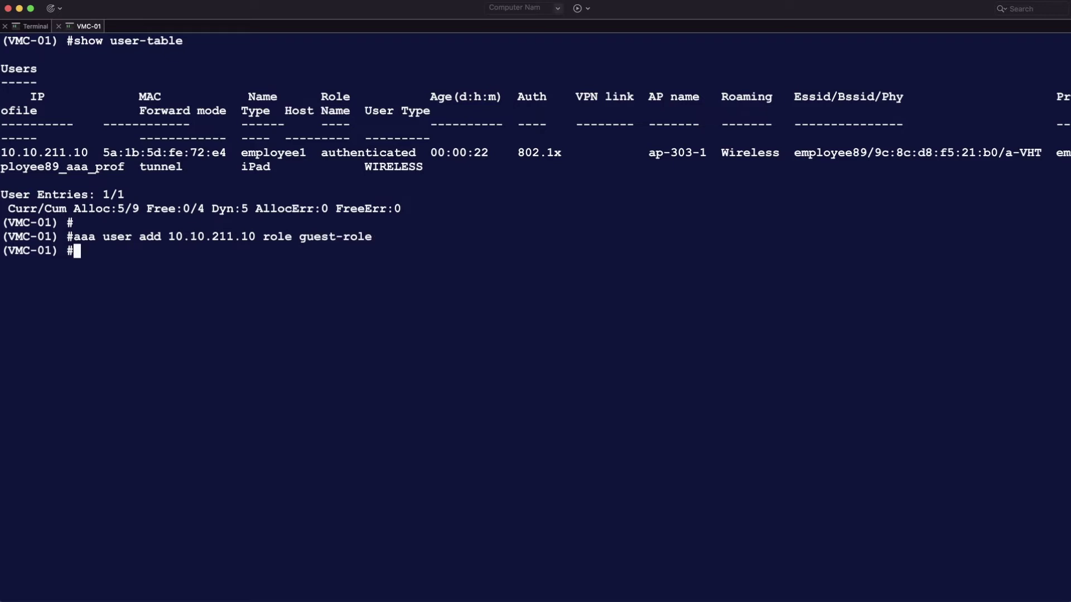
pyautogui.press('Return')
pyautogui.press('Return')
pyautogui.press('Up')
pyautogui.press('Up')
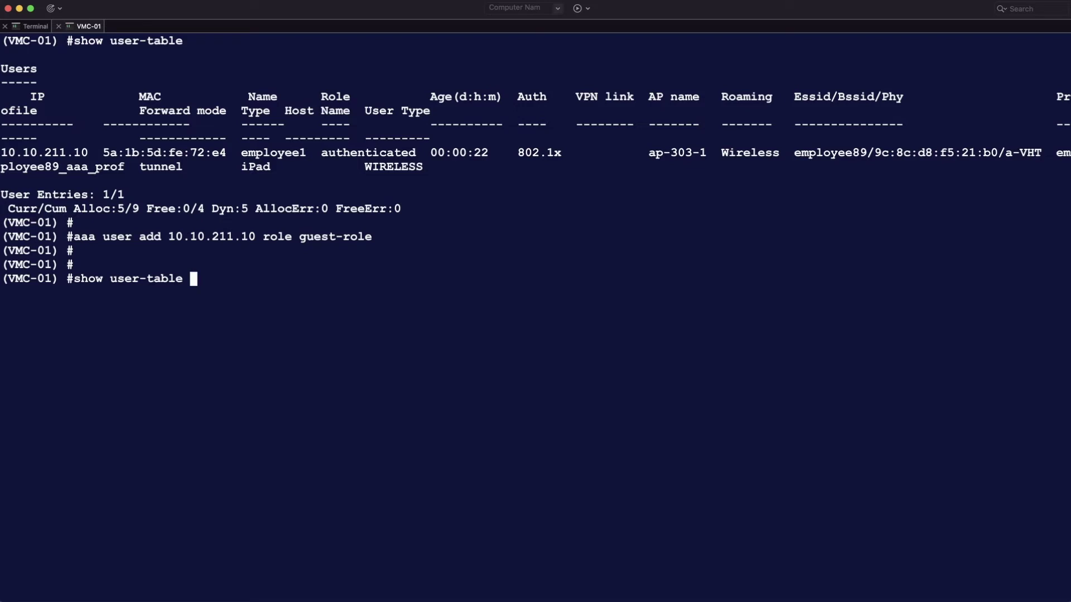
pyautogui.press('Return')
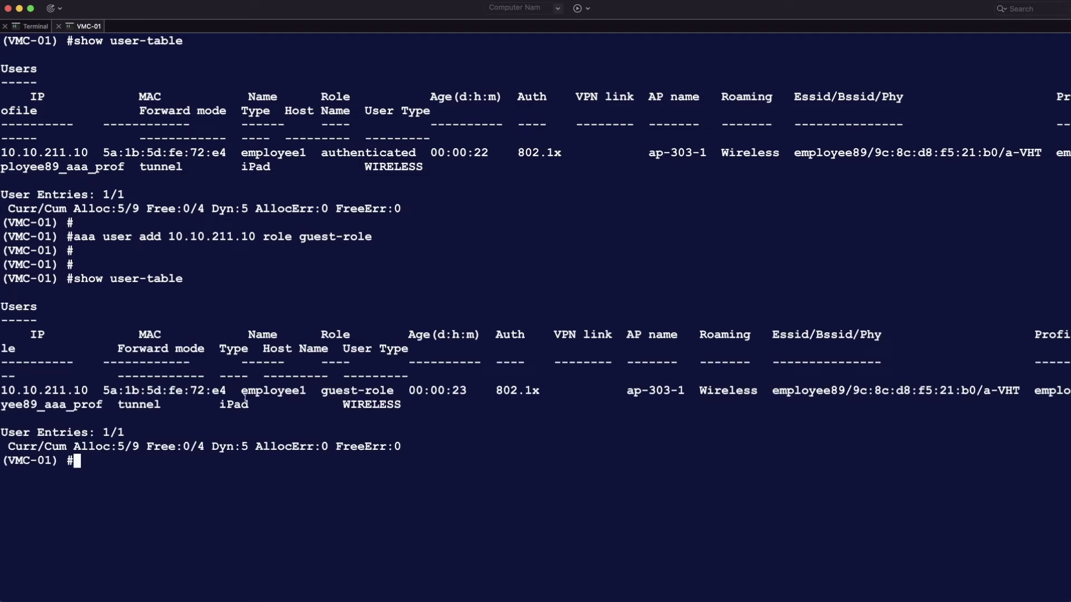
pyautogui.moveTo(241, 391); pyautogui.dragTo(400, 390)
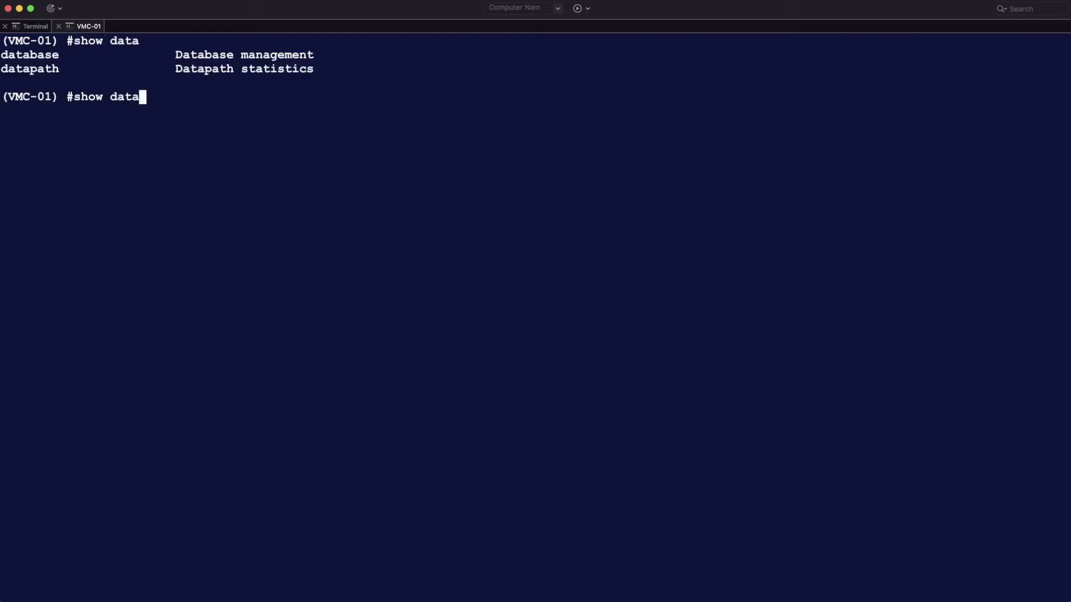
# Run 'show datapath session table | include 10.10.211.10' and inspect the client's sessions
pyautogui.write('path session table "')
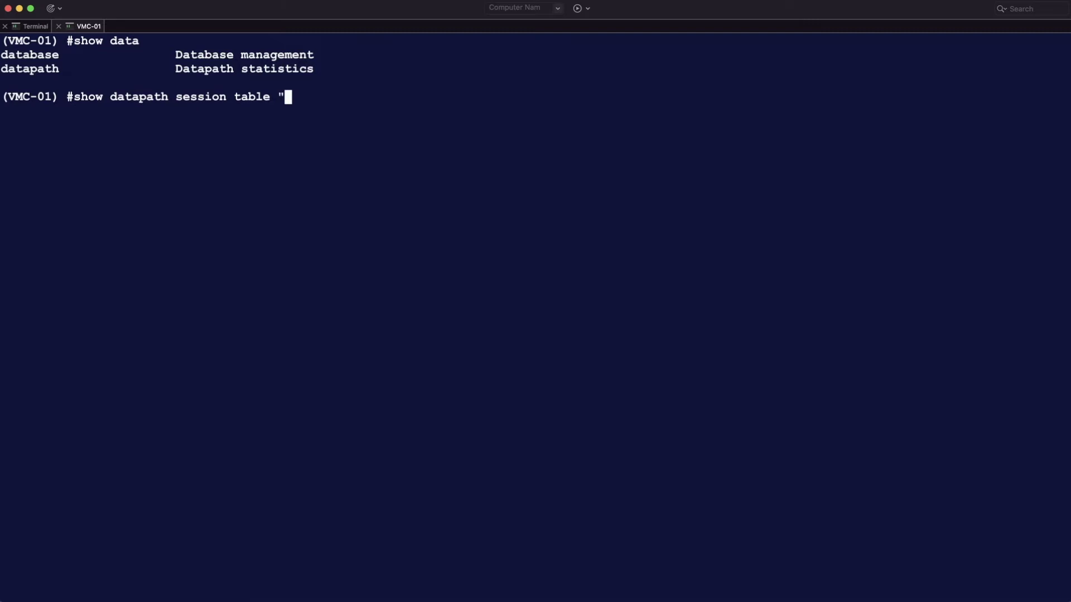
pyautogui.write(' 10')
pyautogui.press('BackSpace')
pyautogui.press('BackSpace')
pyautogui.press('BackSpace')
pyautogui.press('BackSpace')
pyautogui.write('| include 10.10.211.10')
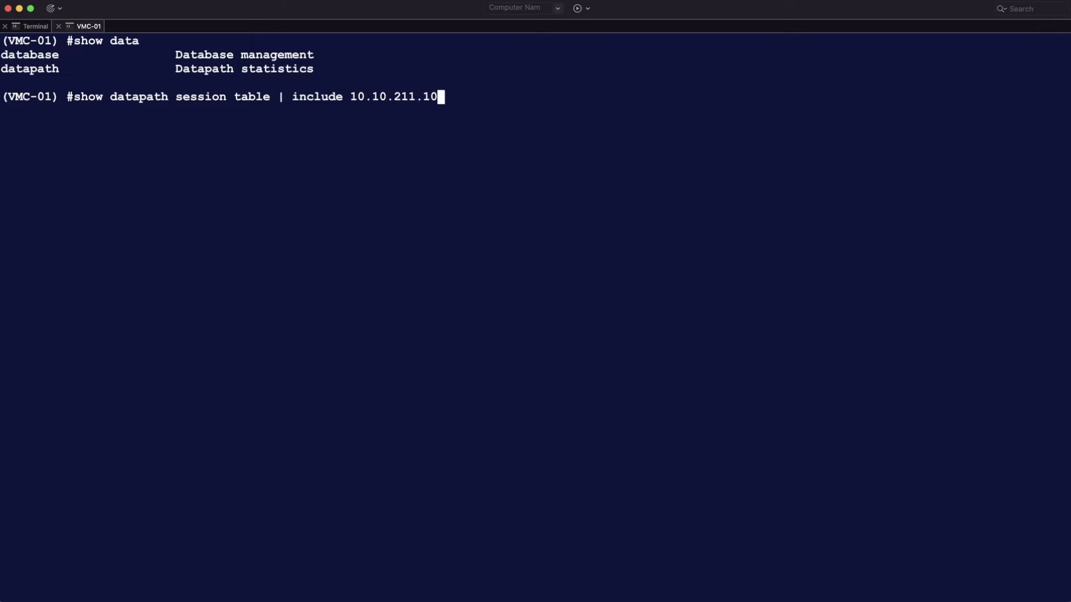
pyautogui.press('Return')
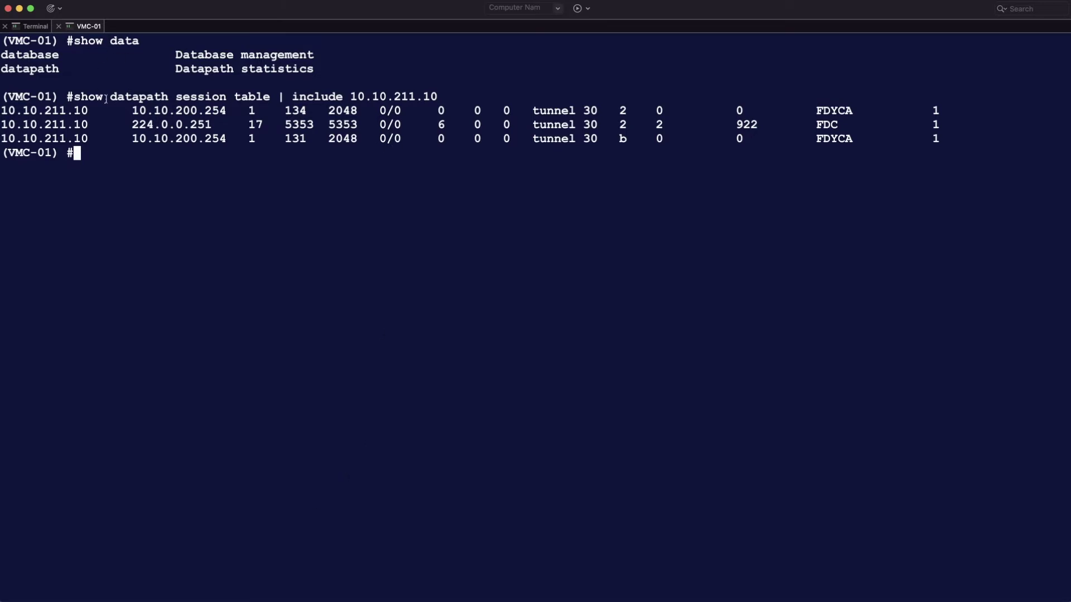
pyautogui.moveTo(2, 110); pyautogui.dragTo(830, 110)
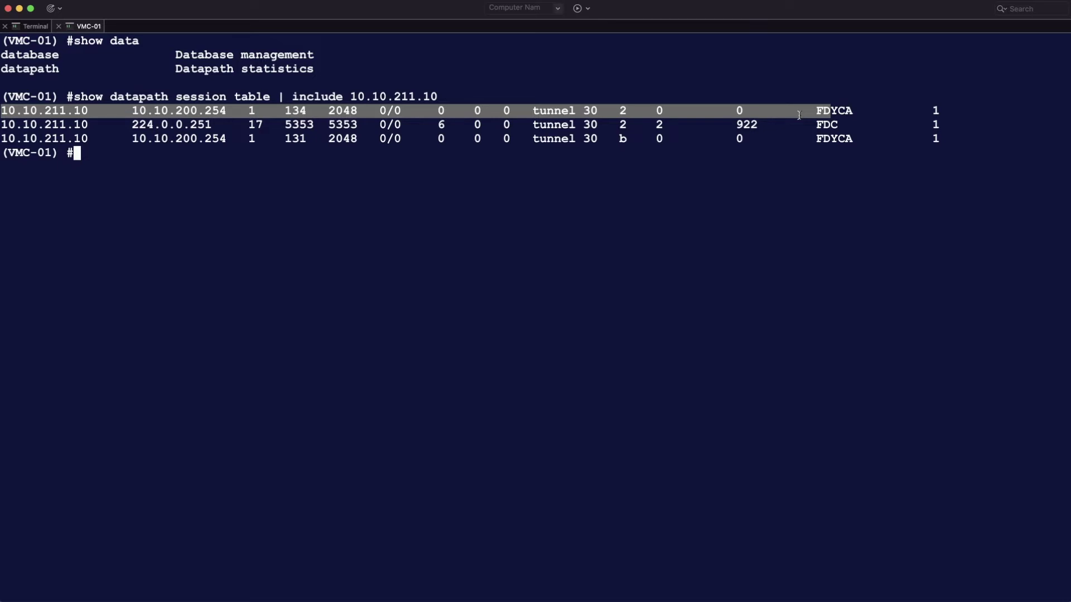
# Rerun the session lookup, page through it, quit, and clear the screen
pyautogui.press('Up')
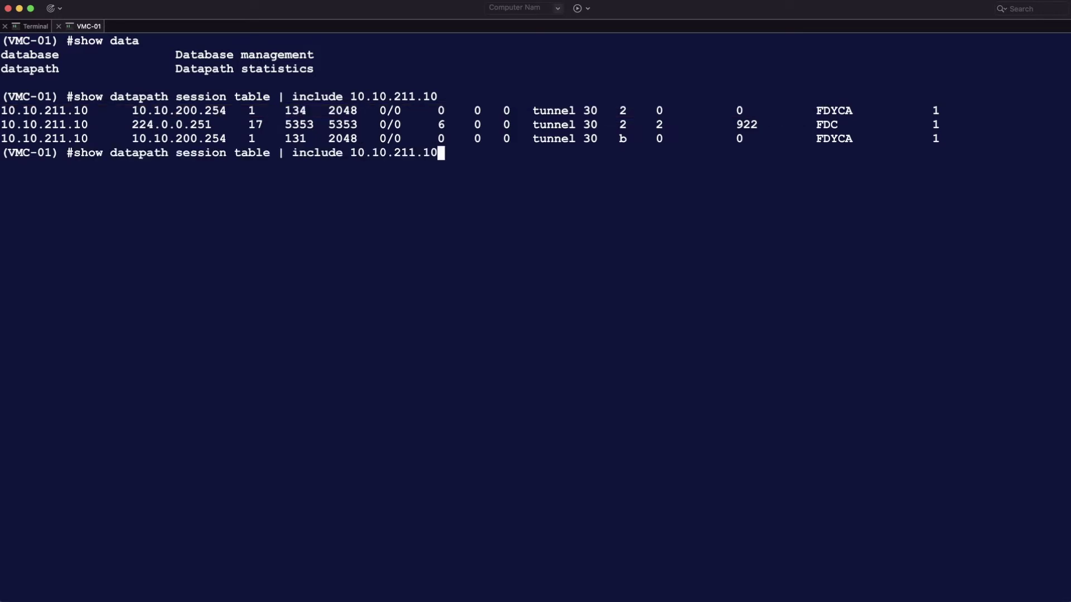
pyautogui.press('Return')
pyautogui.press('space')
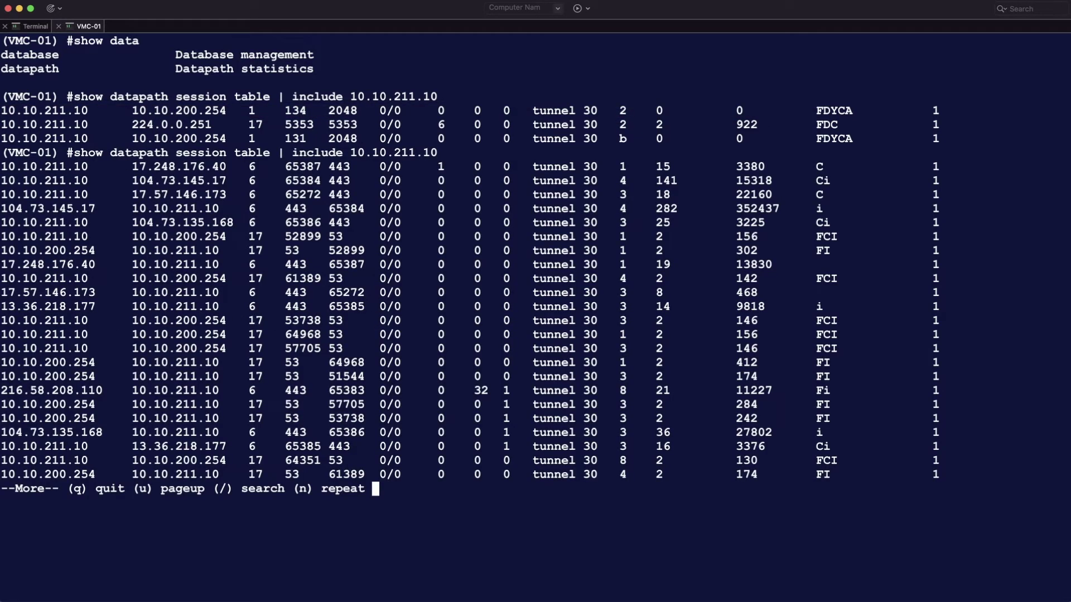
pyautogui.press('q')
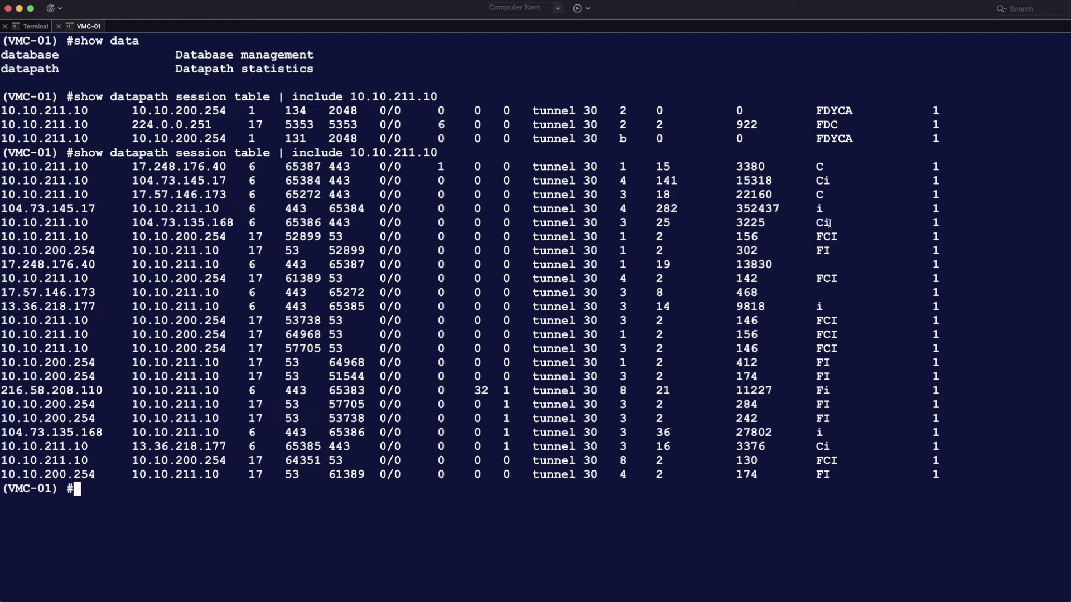
pyautogui.press('super+k')
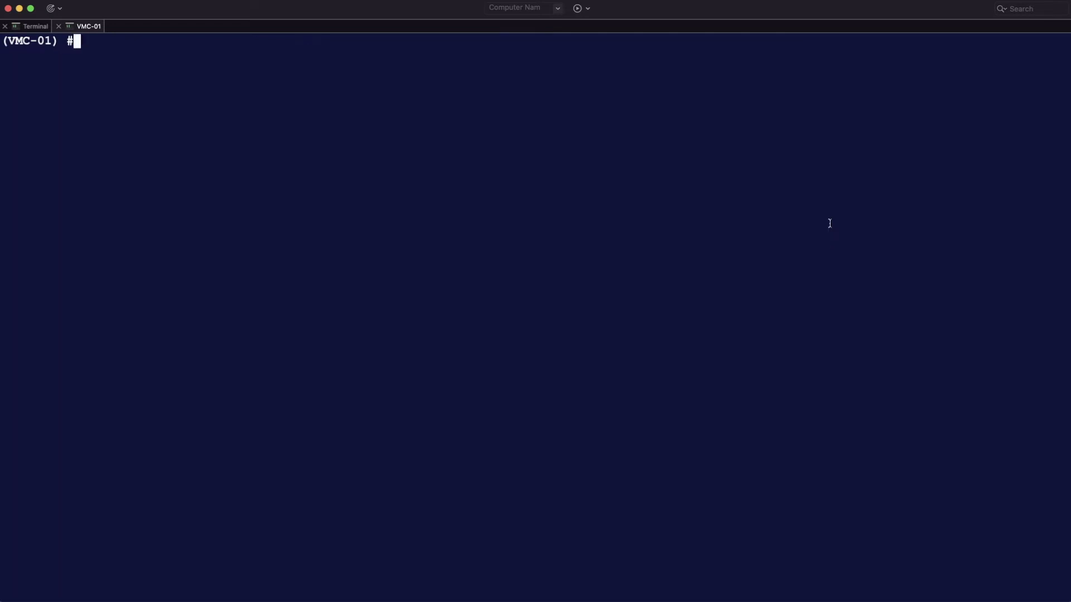
# Edit the recalled aaa user add command to assign employee-role to 10.10.211.10
pyautogui.press('Up')
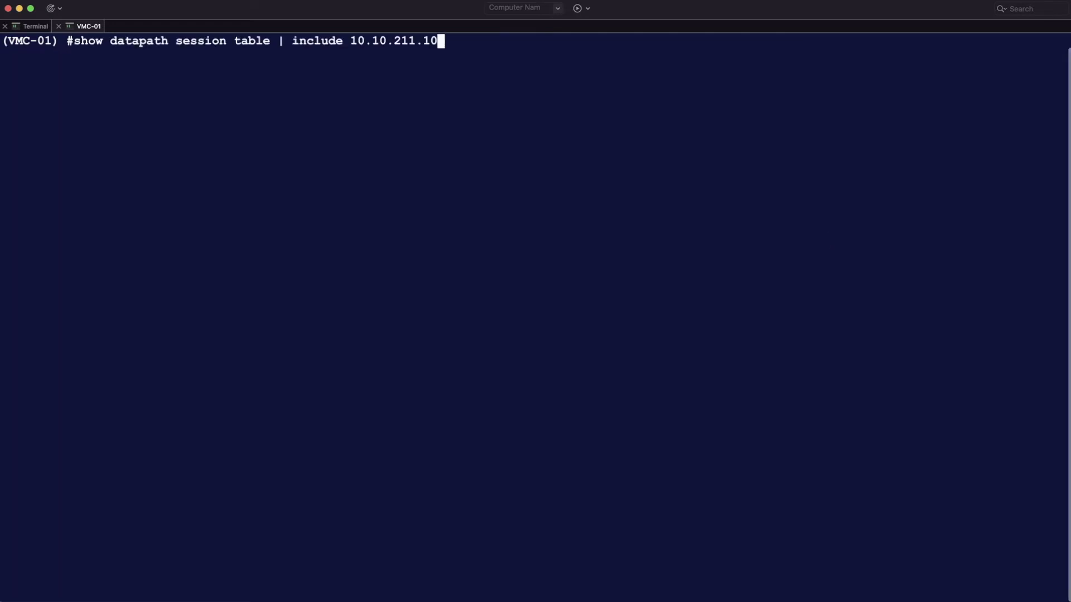
pyautogui.press('Up')
pyautogui.press('Up')
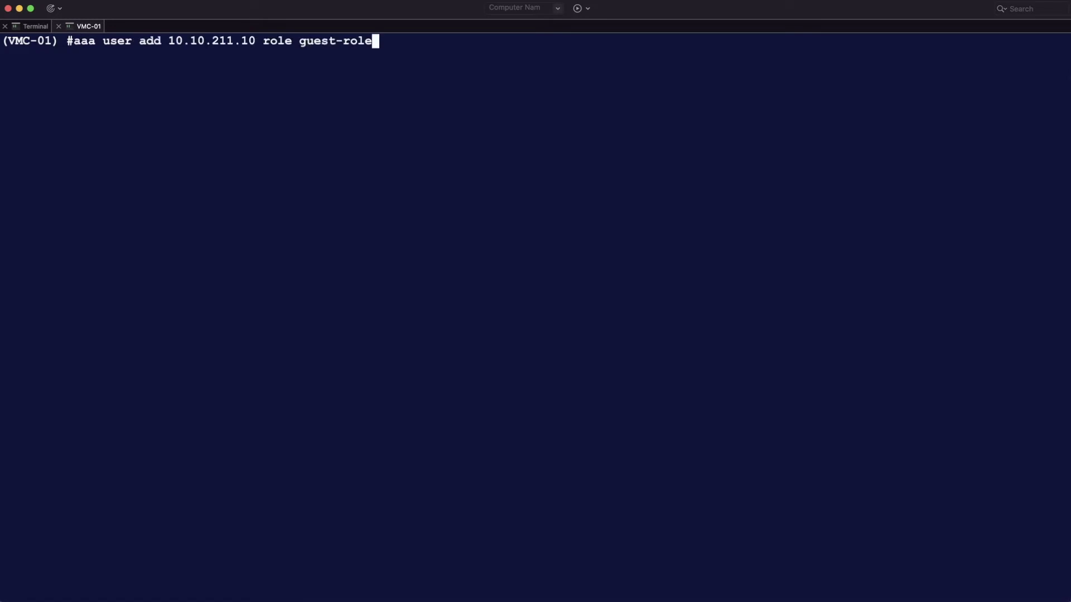
pyautogui.press('BackSpace')
pyautogui.press('BackSpace')
pyautogui.press('BackSpace')
pyautogui.press('BackSpace')
pyautogui.press('BackSpace')
pyautogui.press('BackSpace')
pyautogui.press('BackSpace')
pyautogui.press('BackSpace')
pyautogui.press('BackSpace')
pyautogui.press('BackSpace')
pyautogui.write('emplo')
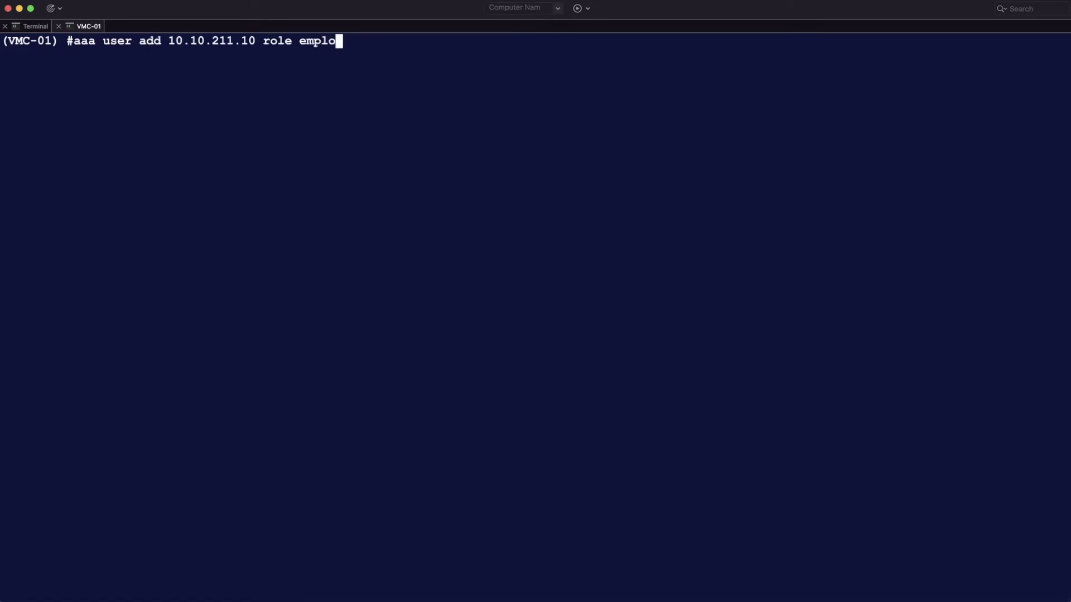
pyautogui.write('yee-role')
pyautogui.press('Return')
pyautogui.press('Return')
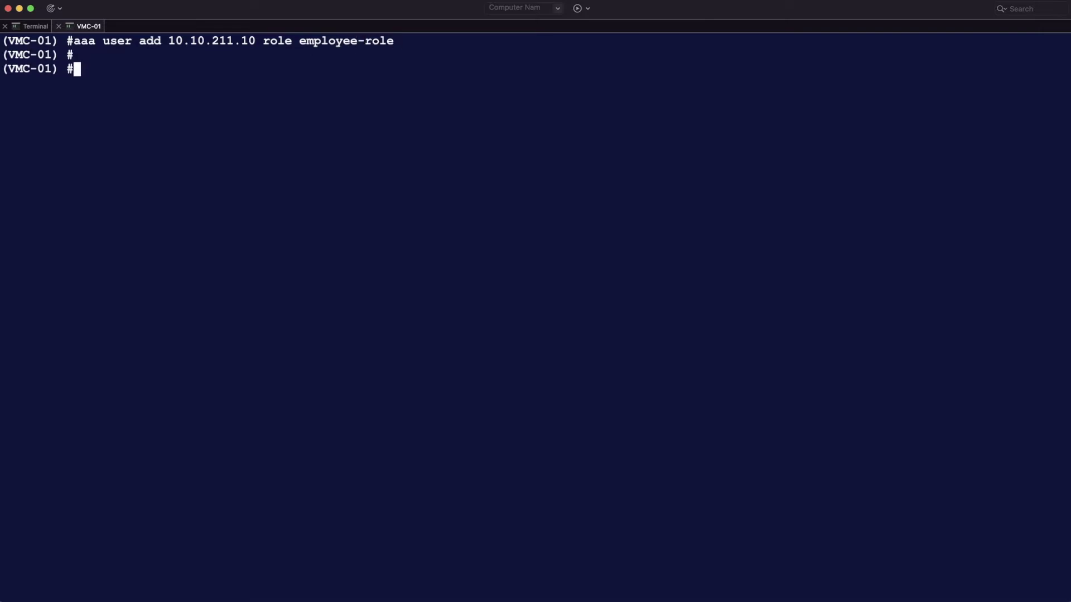
# Check the user table and session lookup with ,P, showing priority 3, ToS 20 and H flags
pyautogui.write('show user')
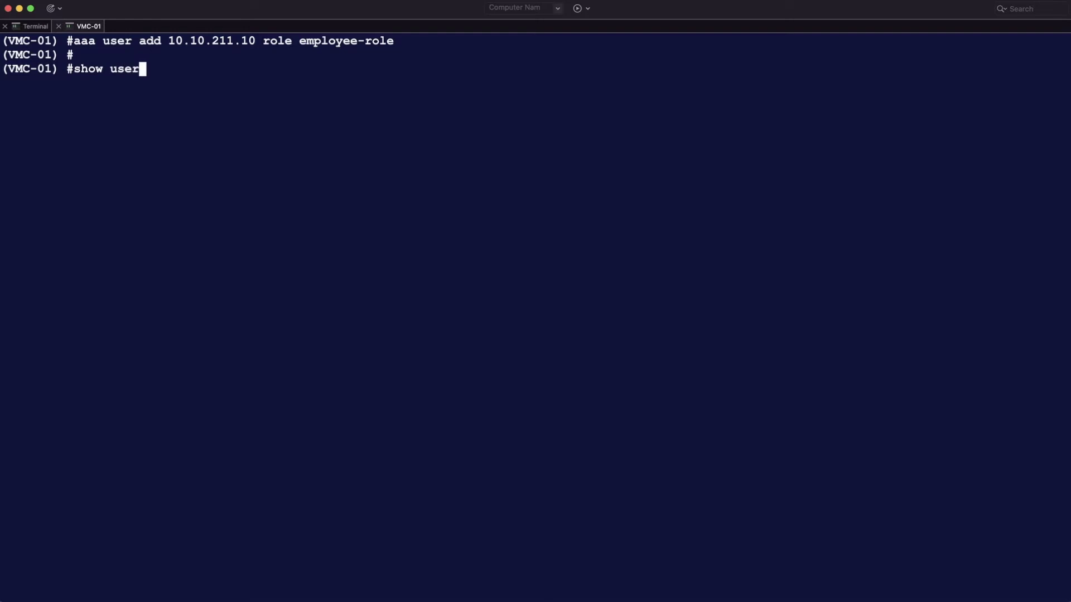
pyautogui.write('-table')
pyautogui.press('Return')
pyautogui.press('Return')
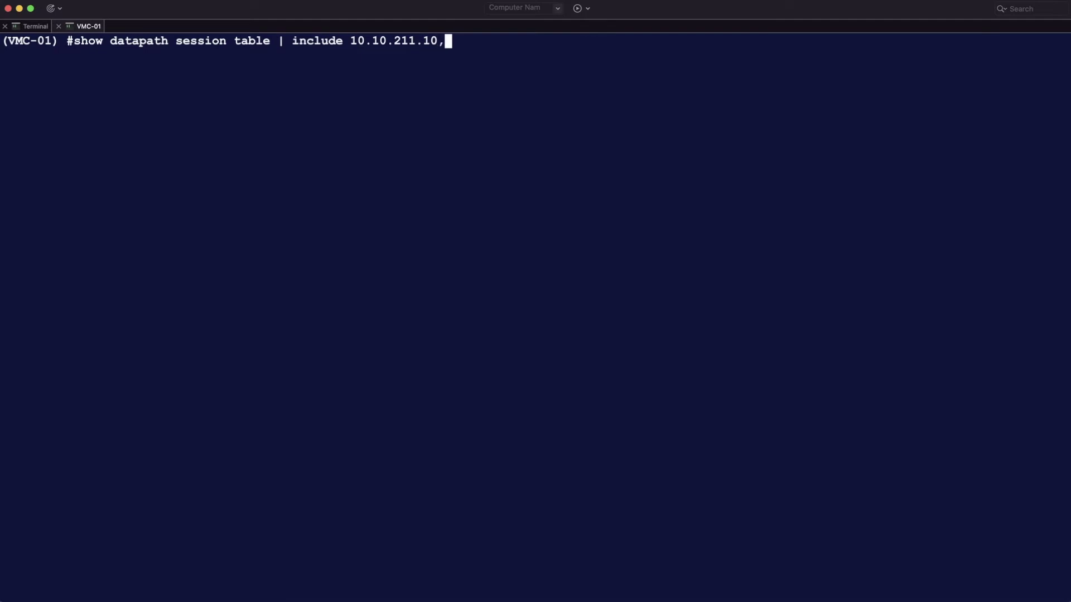
pyautogui.press('Return')
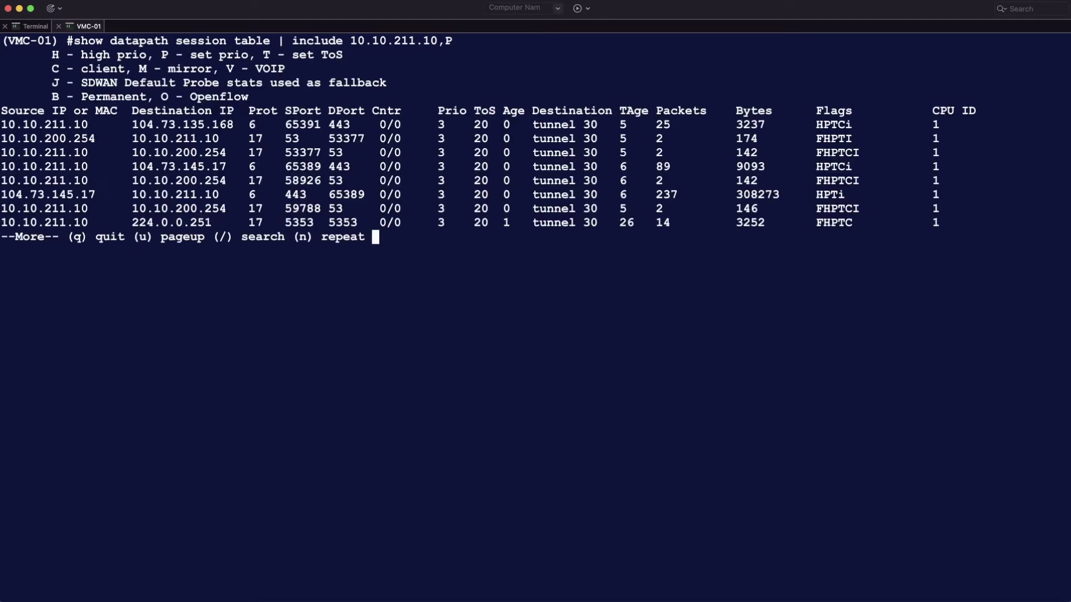
pyautogui.moveTo(438, 40); pyautogui.dragTo(453, 40)
pyautogui.moveTo(438, 111); pyautogui.dragTo(496, 110)
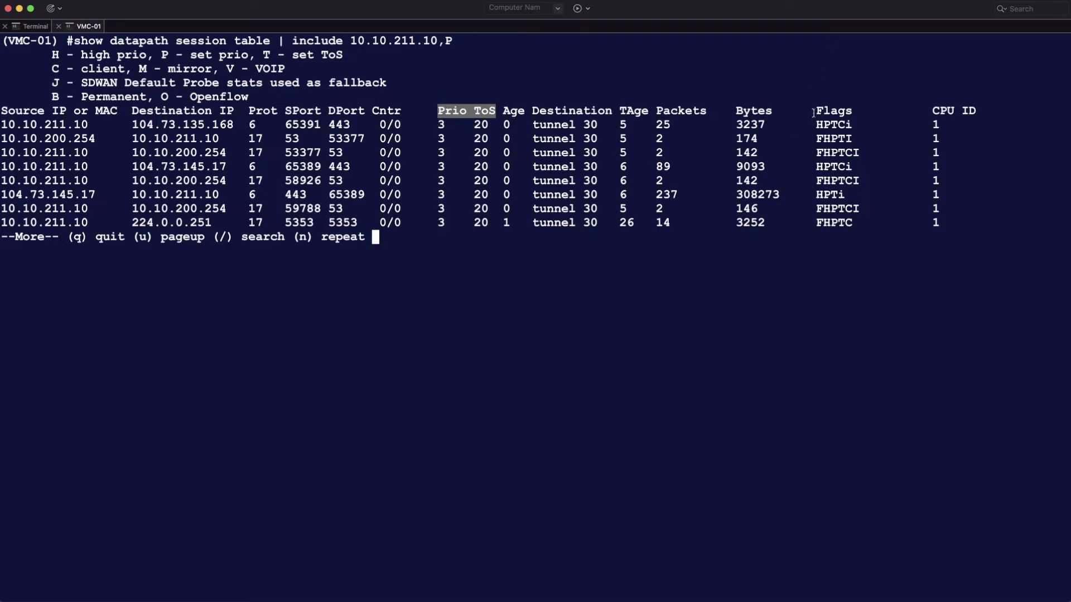
pyautogui.moveTo(814, 110)
pyautogui.mouseDown()
pyautogui.moveTo(853, 110)
pyautogui.moveTo(823, 125)
pyautogui.mouseUp()
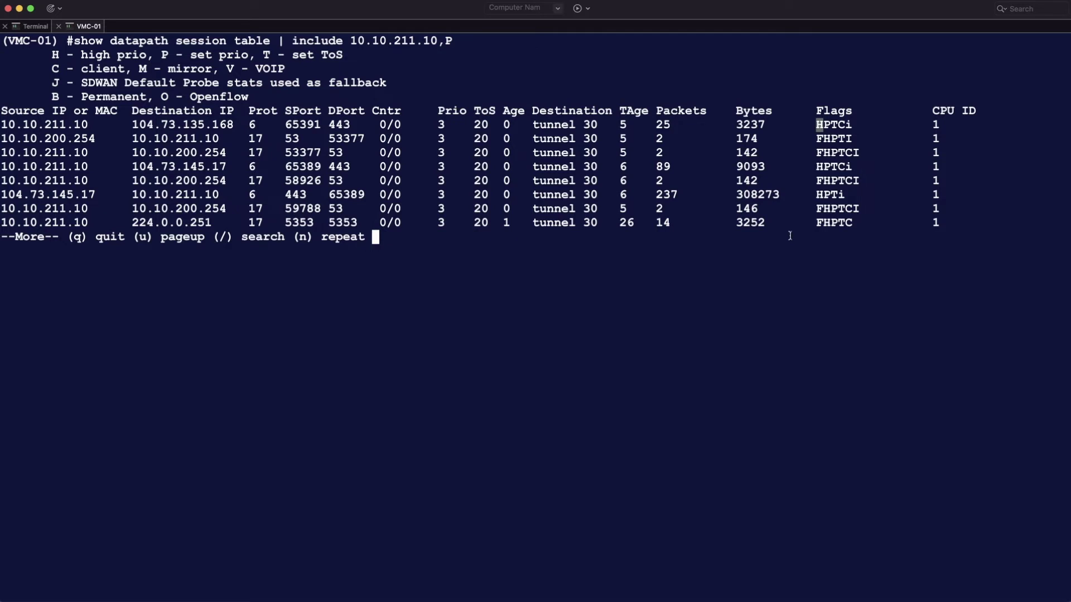
pyautogui.moveTo(816, 166); pyautogui.dragTo(823, 153)
pyautogui.press('q')
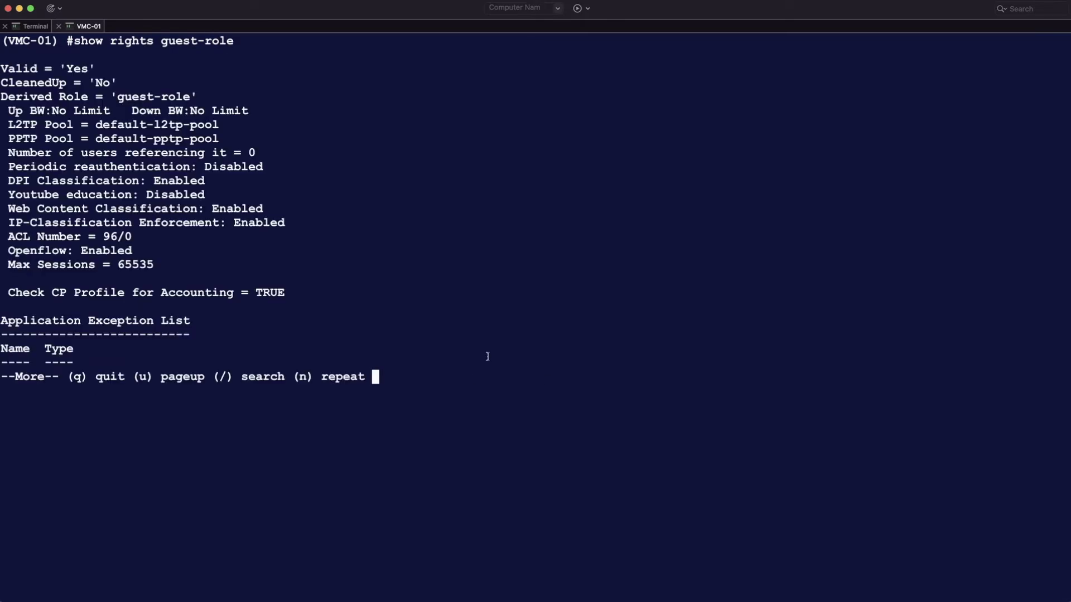
# Page through 'show rights guest-role' to review its three access lists and eight rules
pyautogui.press('space')
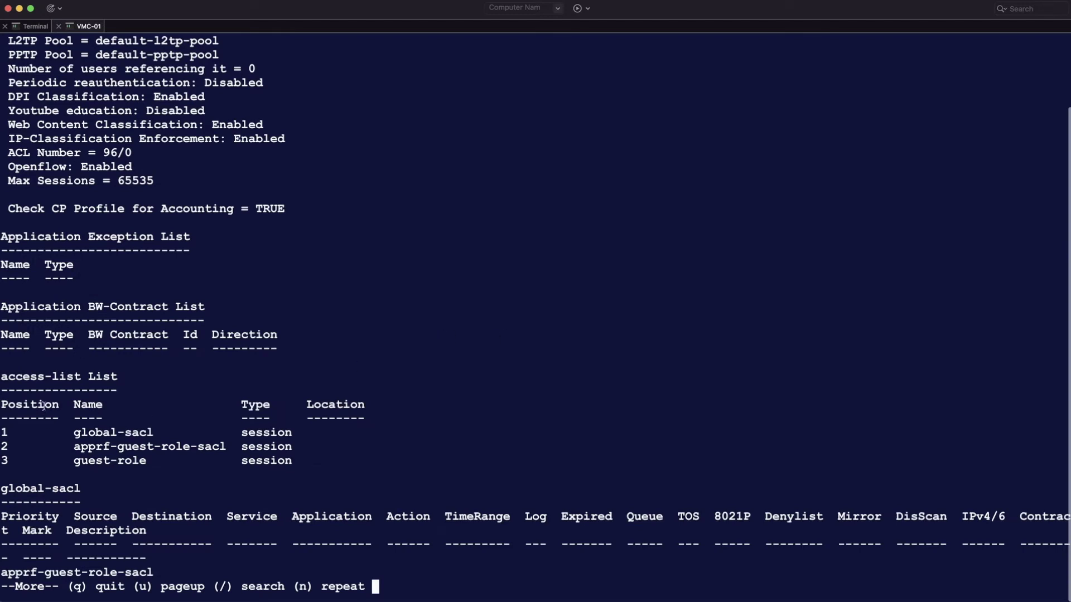
pyautogui.moveTo(4, 427); pyautogui.dragTo(265, 475)
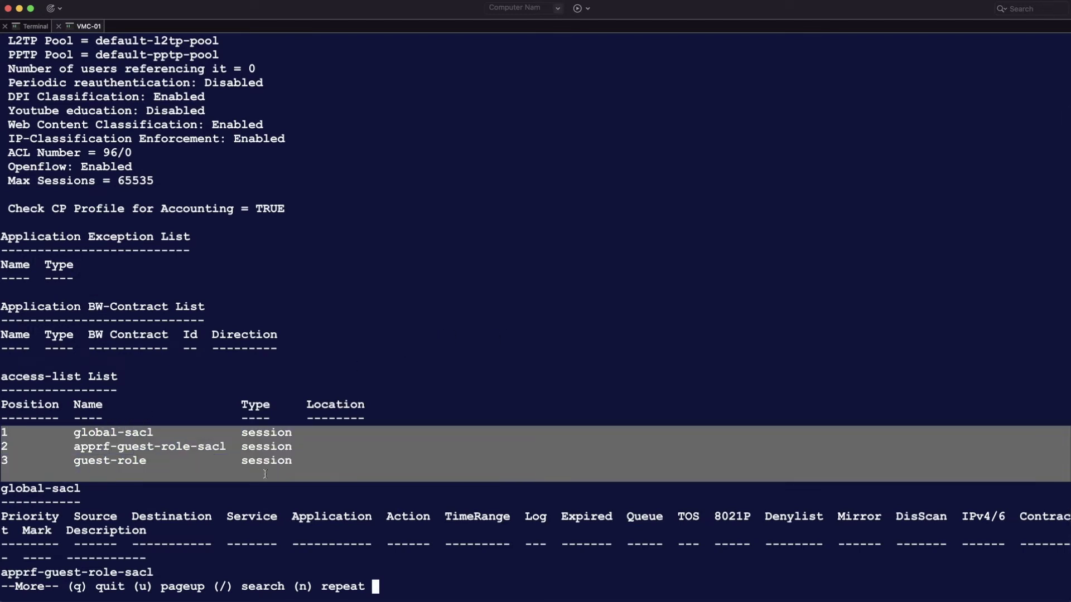
pyautogui.press('space')
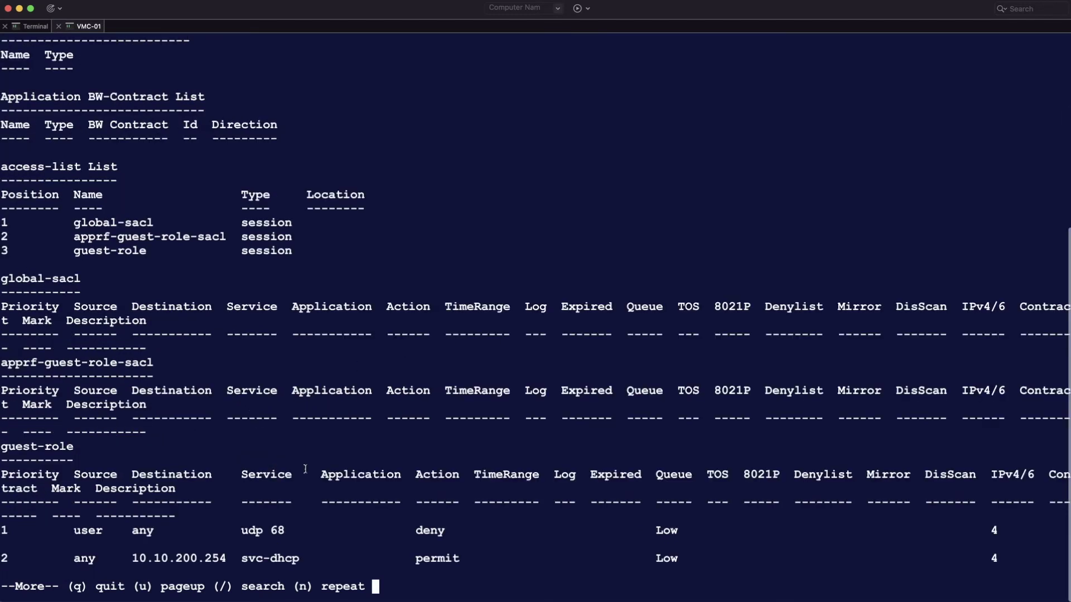
pyautogui.press('space')
pyautogui.moveTo(1, 336); pyautogui.dragTo(708, 532)
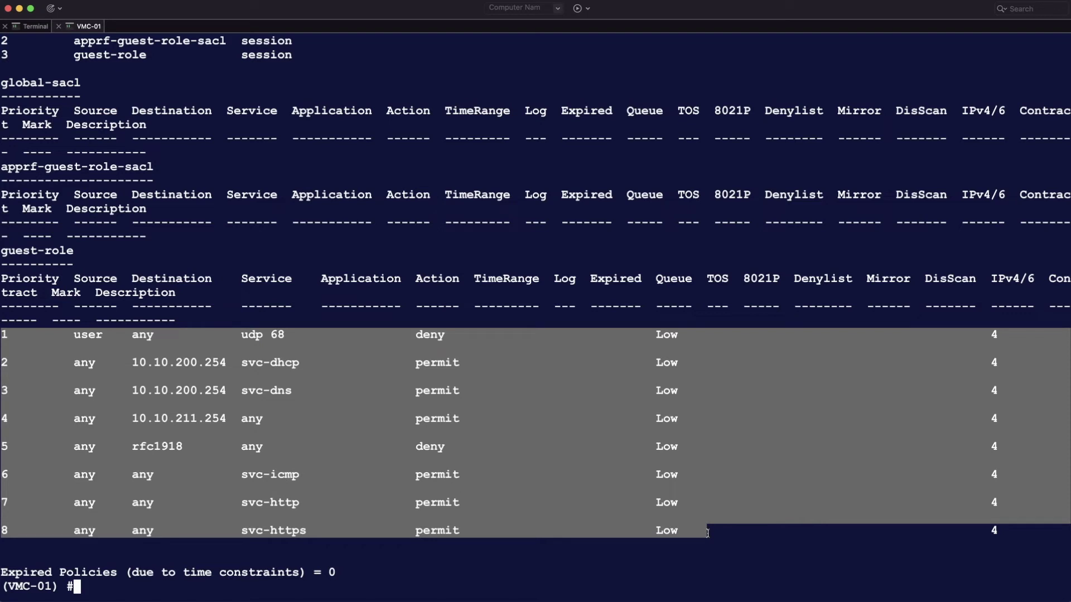
# Run 'show rights employee-role' to show High queue, ToS 20 and 802.1p 3
pyautogui.press('super+k')
pyautogui.press('Up')
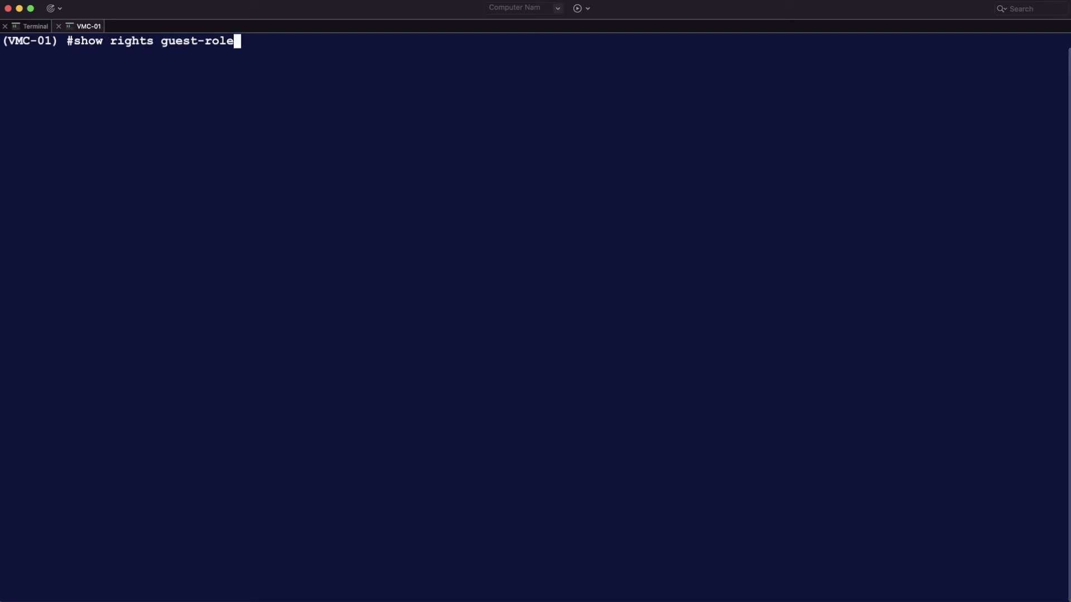
pyautogui.press('Left')
pyautogui.press('Left')
pyautogui.press('Left')
pyautogui.press('Left')
pyautogui.press('Left')
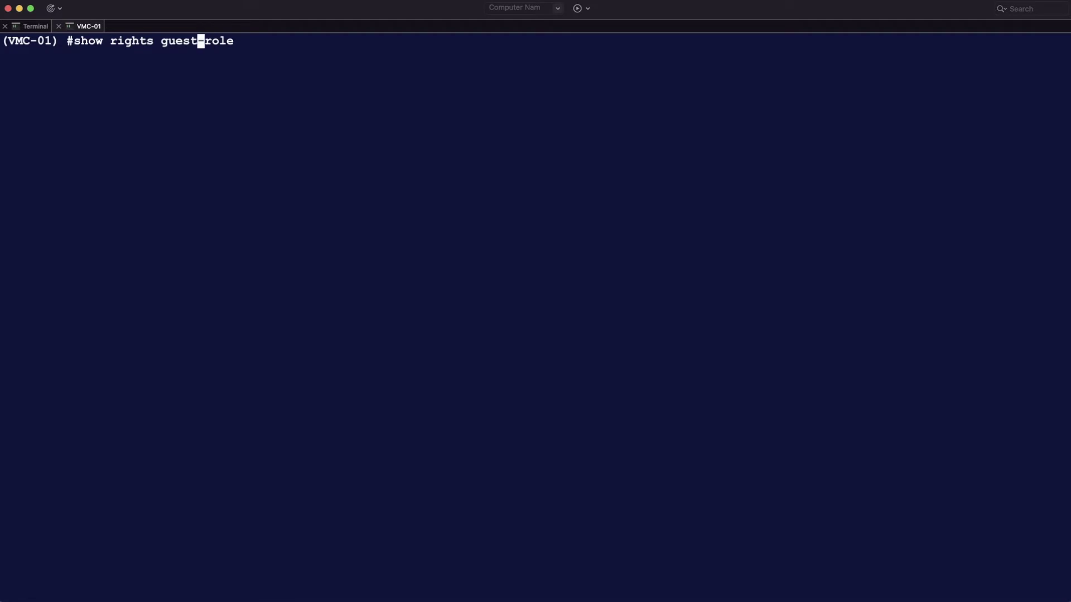
pyautogui.press('BackSpace')
pyautogui.press('BackSpace')
pyautogui.press('BackSpace')
pyautogui.press('BackSpace')
pyautogui.press('BackSpace')
pyautogui.write('employee')
pyautogui.press('Return')
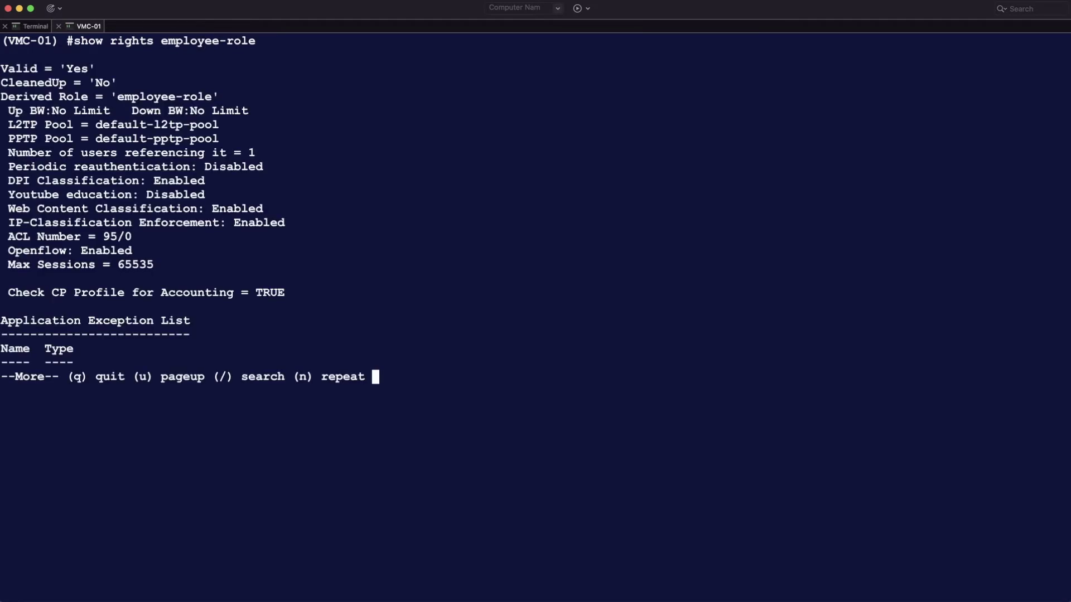
pyautogui.press('space')
pyautogui.press('space')
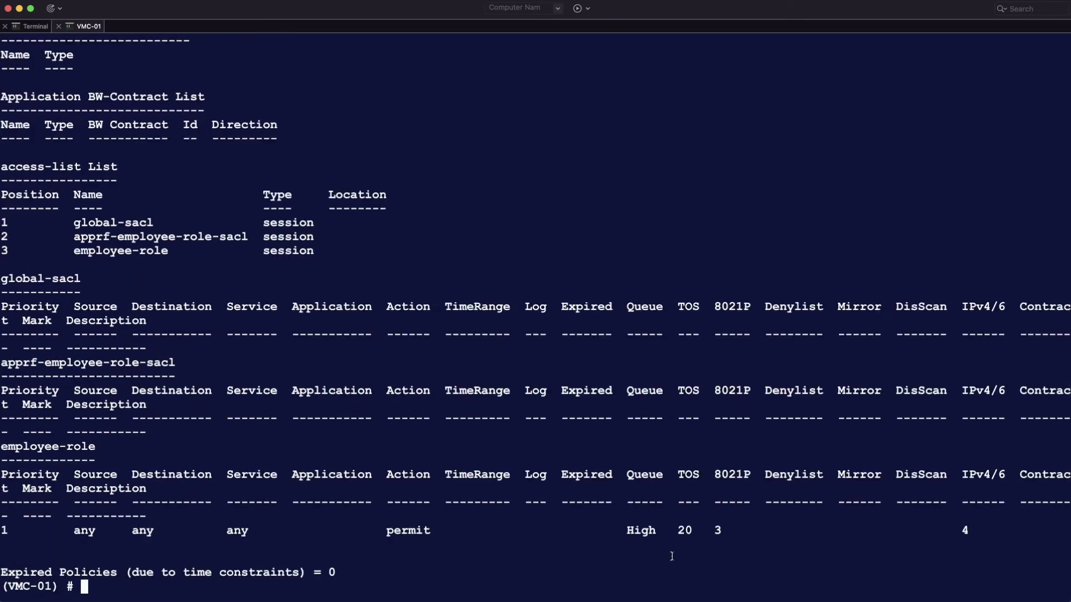
pyautogui.moveTo(627, 531); pyautogui.dragTo(729, 527)
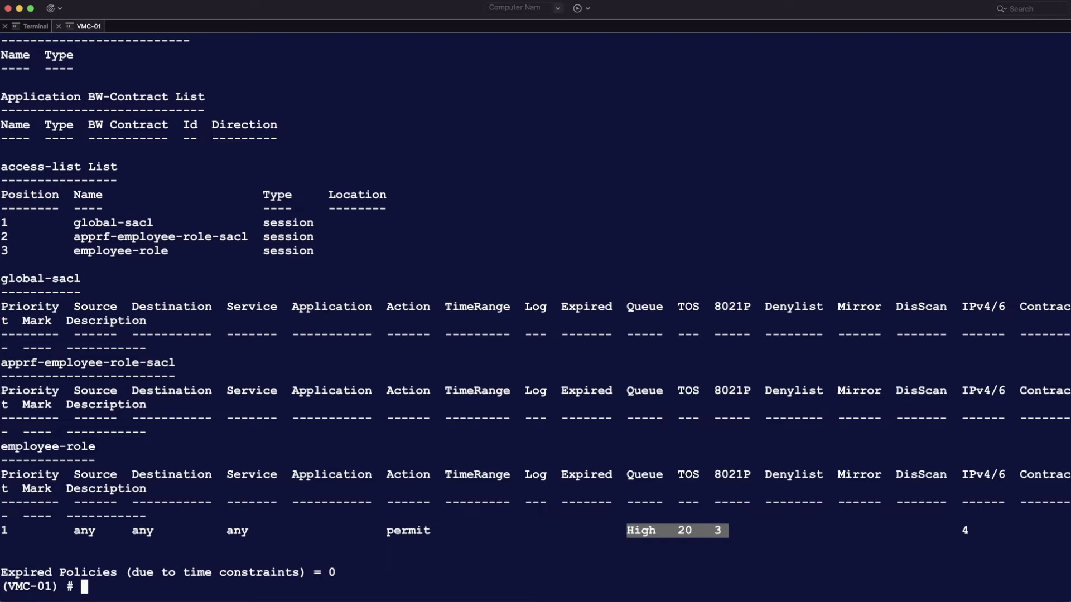
pyautogui.click(1013, 3)
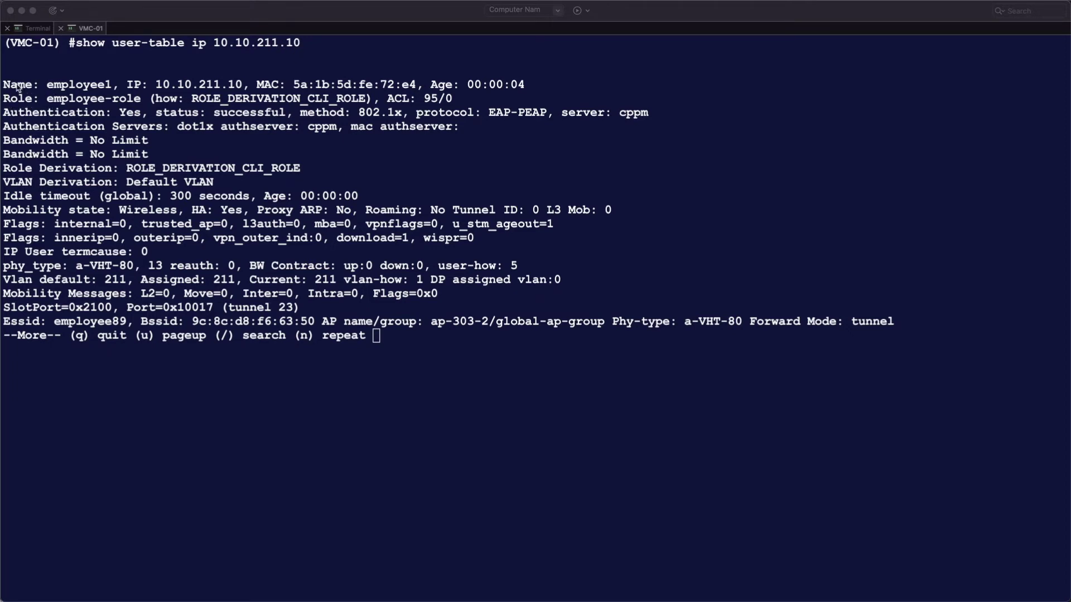
# Highlight the user-table entry for 10.10.211.10 showing employee-role derived through CLI
pyautogui.click(10, 85)
pyautogui.moveTo(11, 85); pyautogui.dragTo(523, 84)
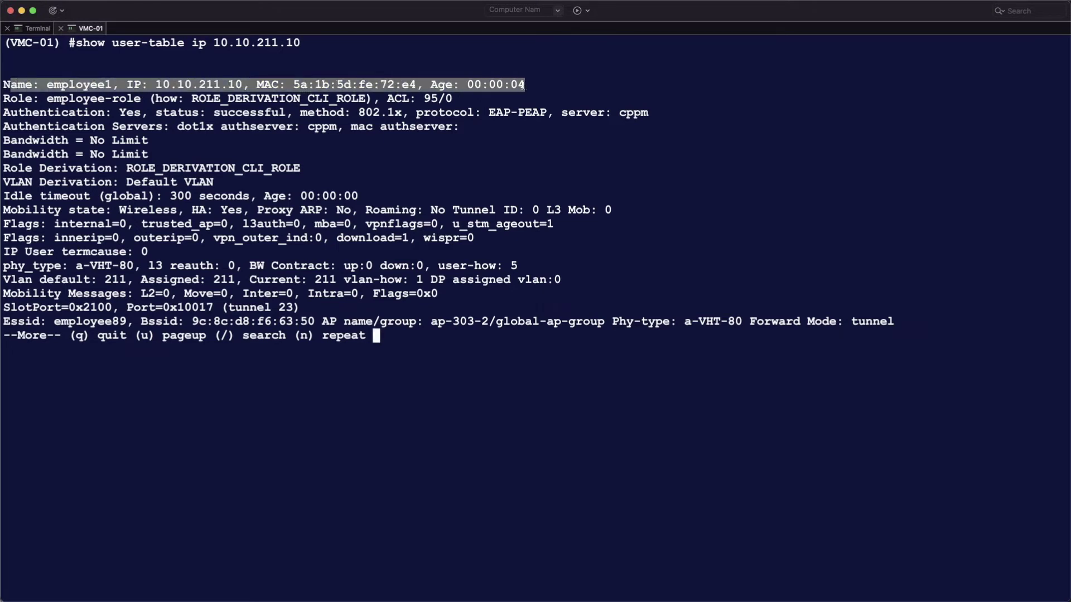
pyautogui.click(4, 97)
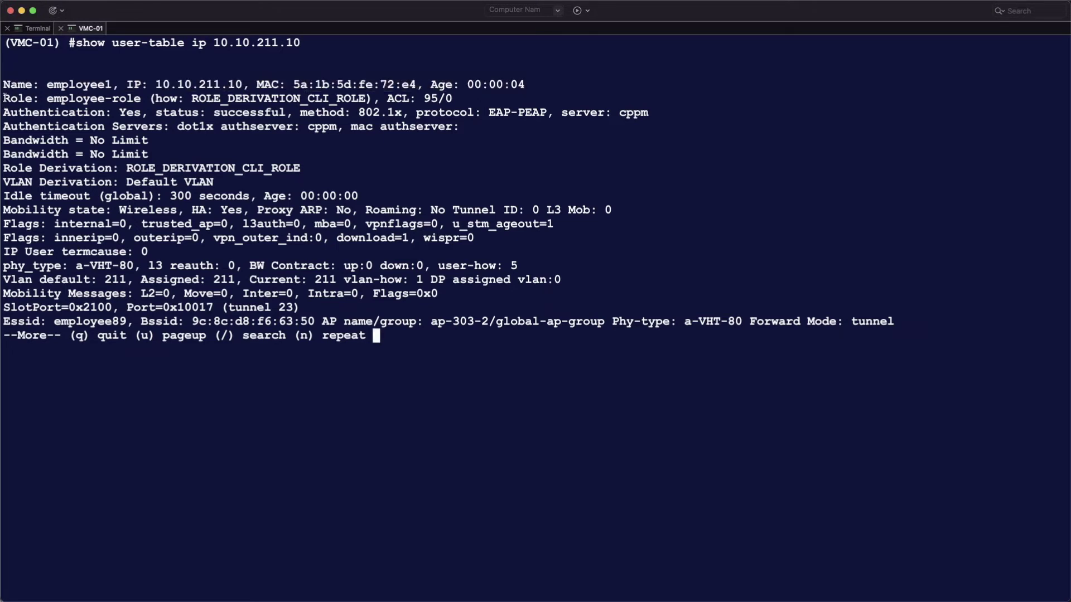
pyautogui.moveTo(4, 97); pyautogui.dragTo(462, 99)
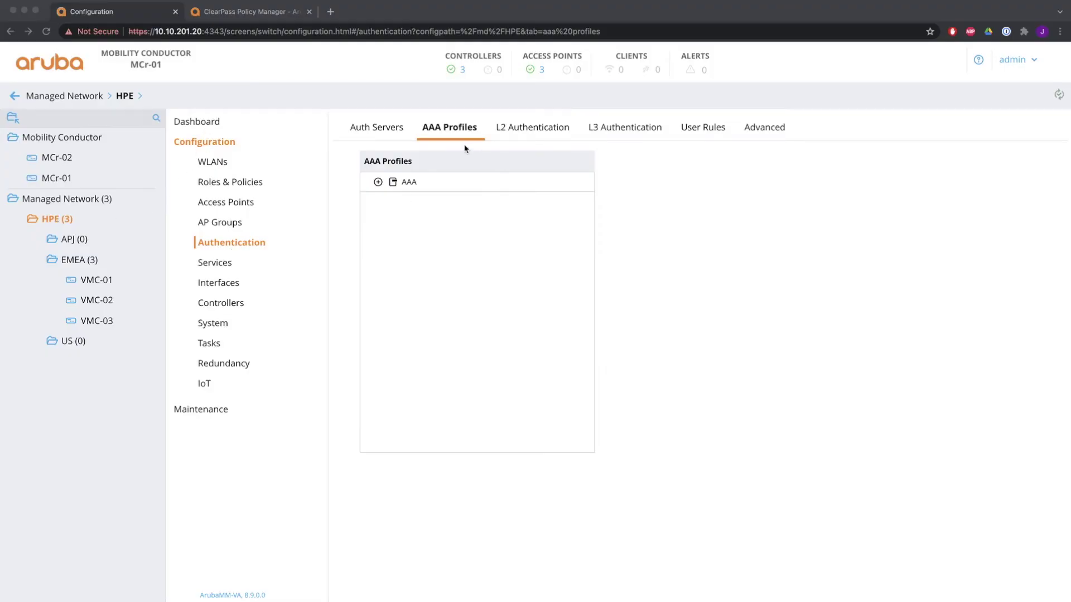
# Open employee89_aaa_prof and review its initial, MAC and 802.1X default role settings
pyautogui.click(377, 182)
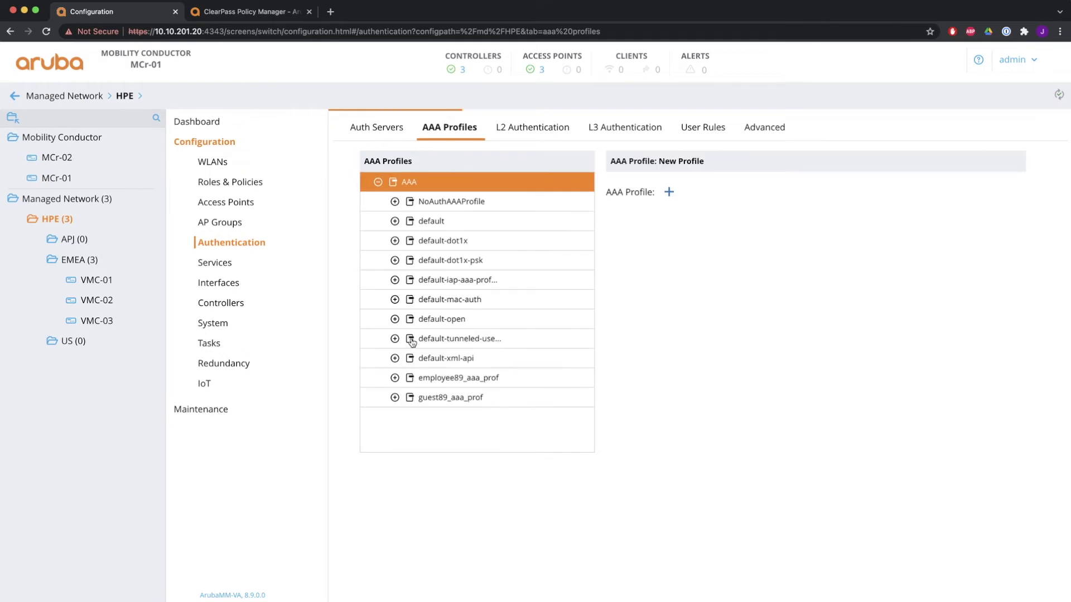
pyautogui.click(395, 378)
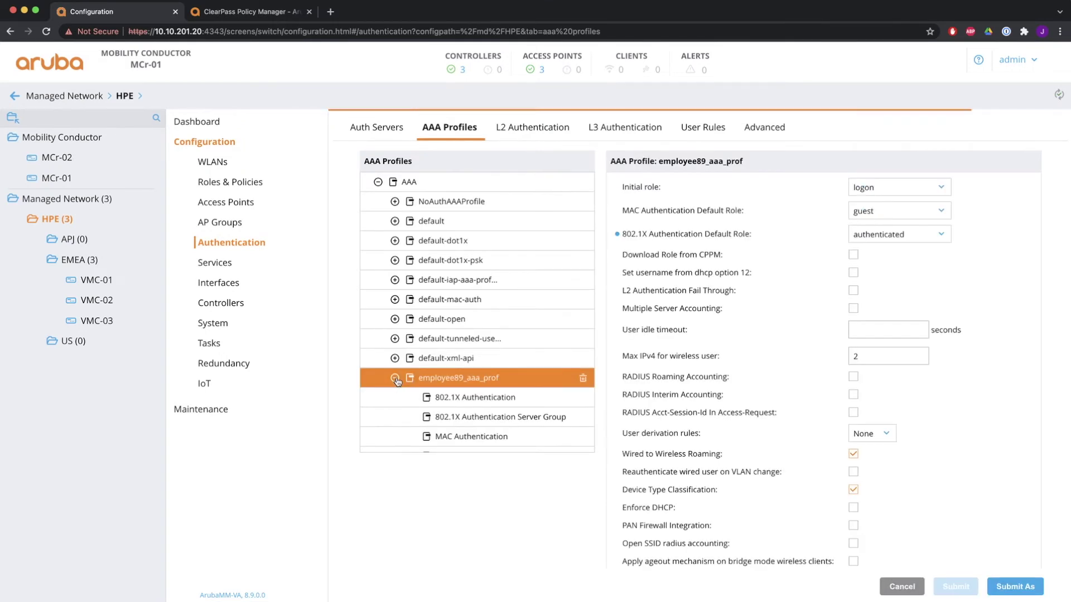
pyautogui.moveTo(620, 189); pyautogui.dragTo(659, 191)
pyautogui.press('Tab')
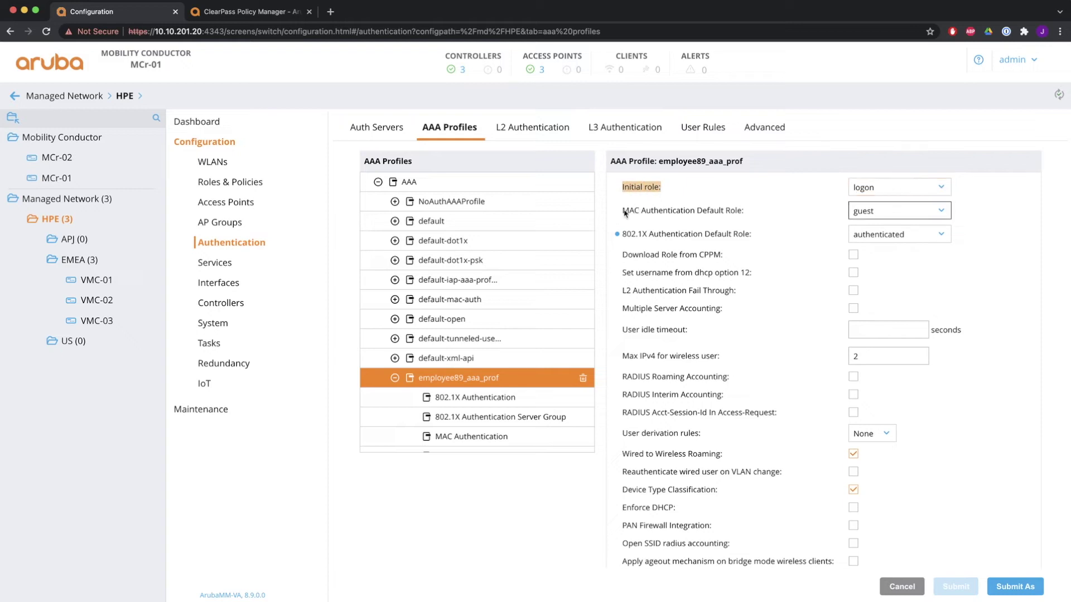
pyautogui.moveTo(622, 212); pyautogui.dragTo(745, 210)
pyautogui.press('Tab')
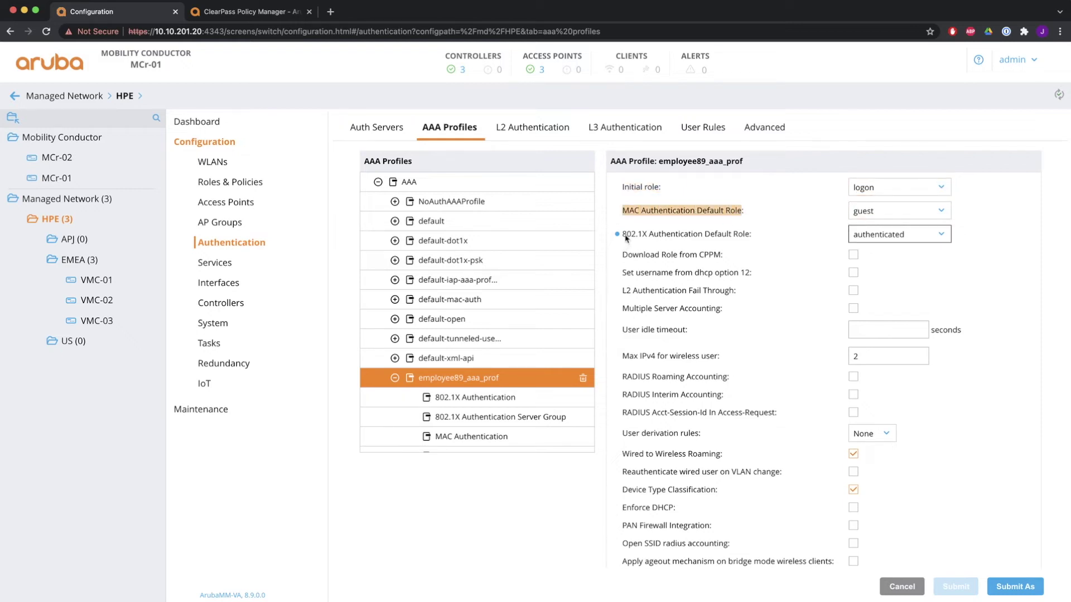
pyautogui.moveTo(626, 236); pyautogui.dragTo(753, 238)
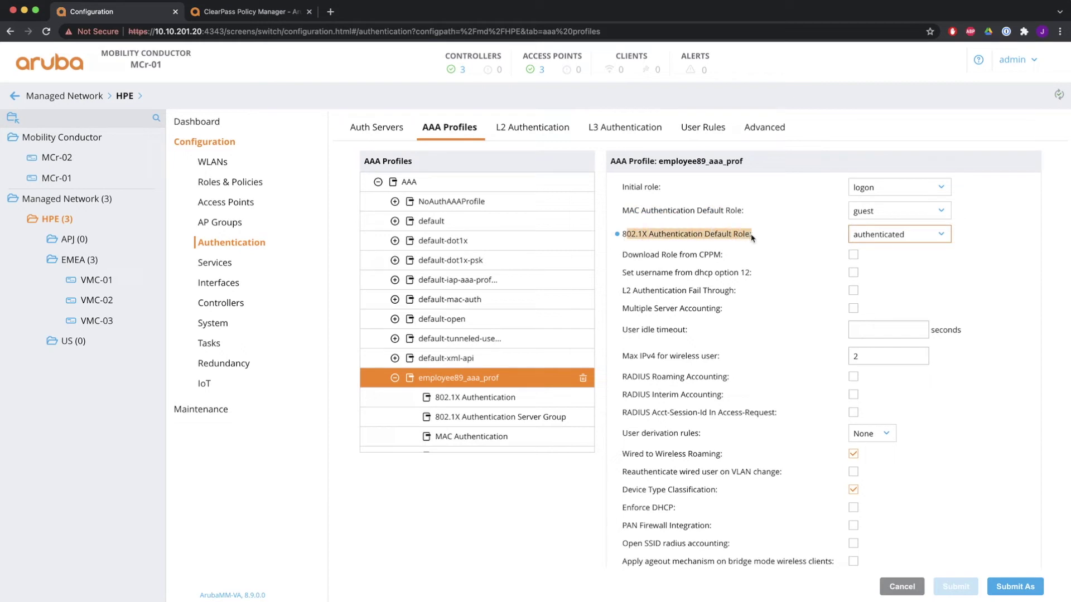
# Set the 802.1X default role to employee-role, submit, and deploy the changes
pyautogui.click(942, 236)
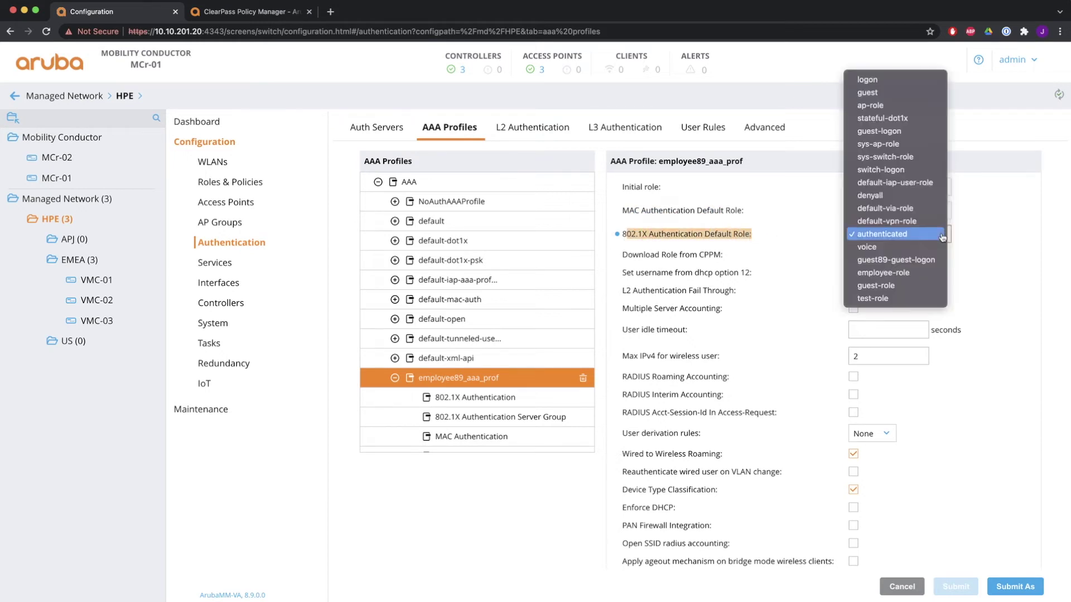
pyautogui.click(913, 273)
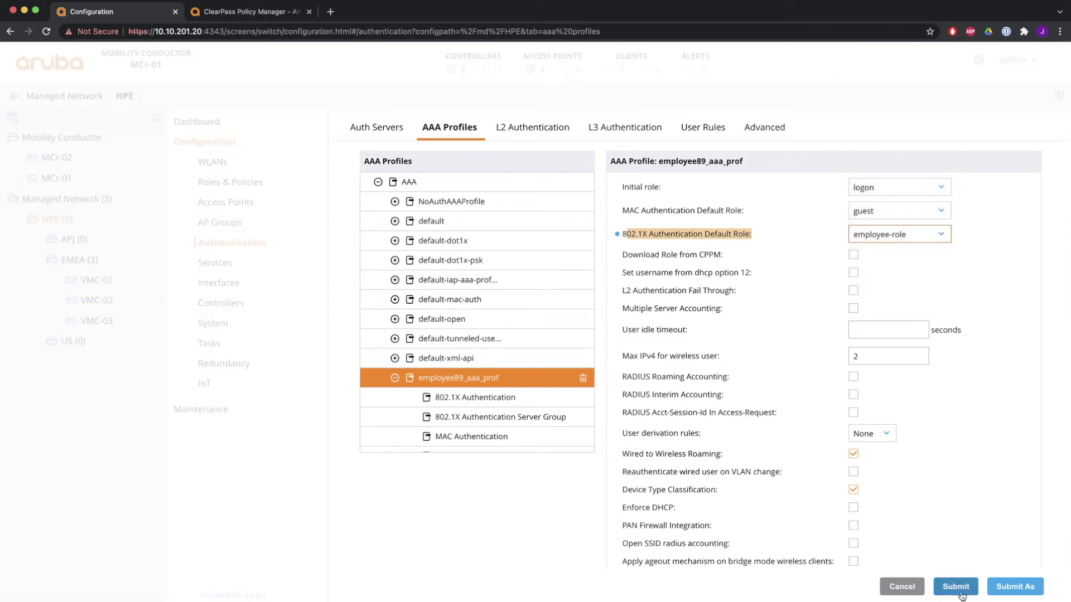
pyautogui.click(958, 587)
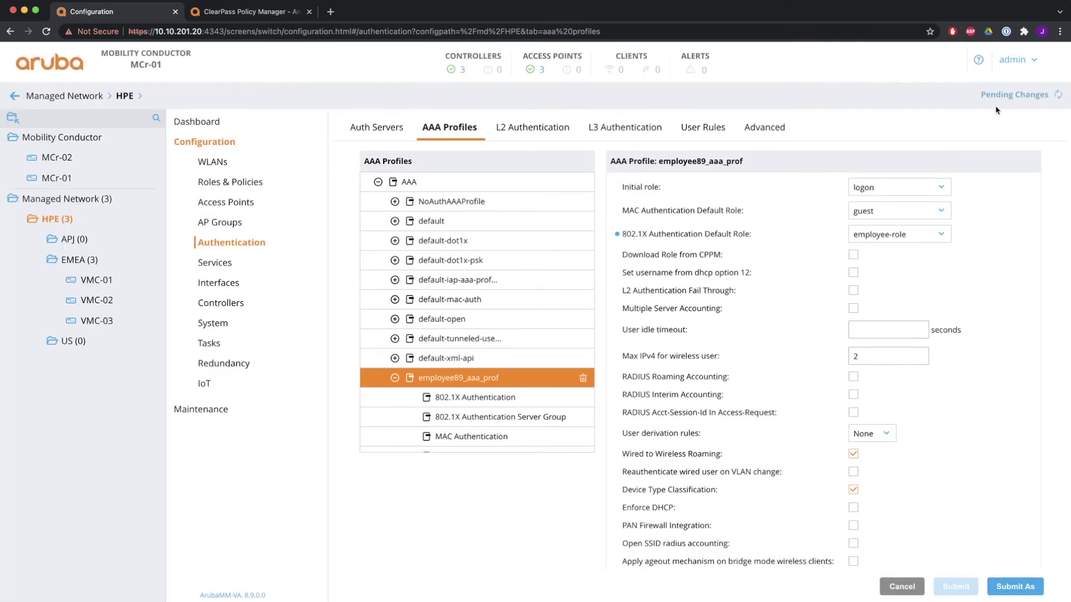
pyautogui.click(1020, 95)
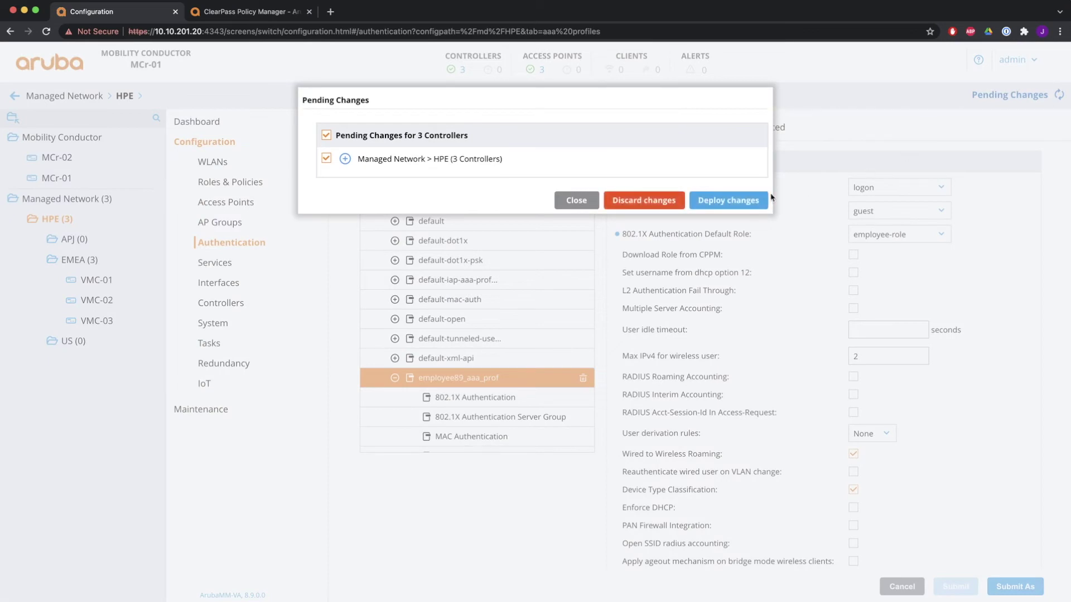
pyautogui.click(737, 201)
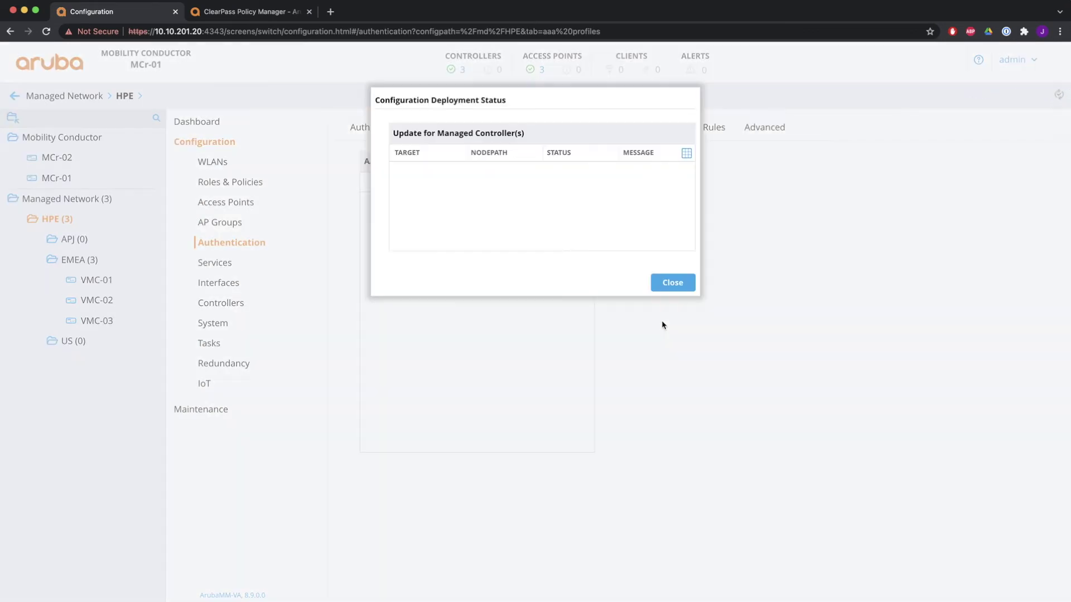
# Rerun show user-table and confirm the iPad client holds employee-role derived from 802.1X
pyautogui.press('super+Tab')
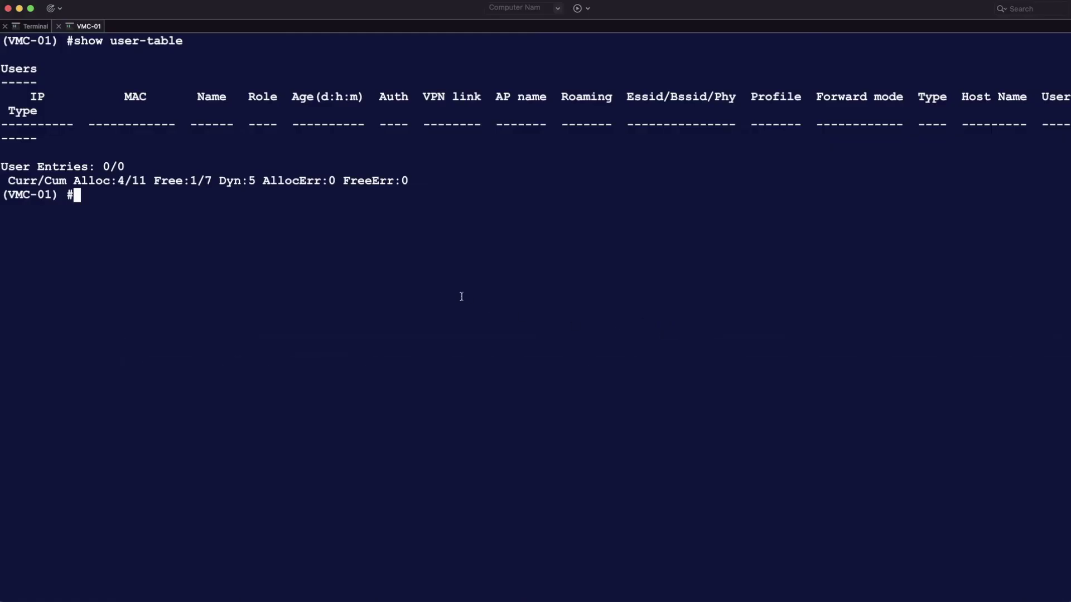
pyautogui.press('Up')
pyautogui.press('Return')
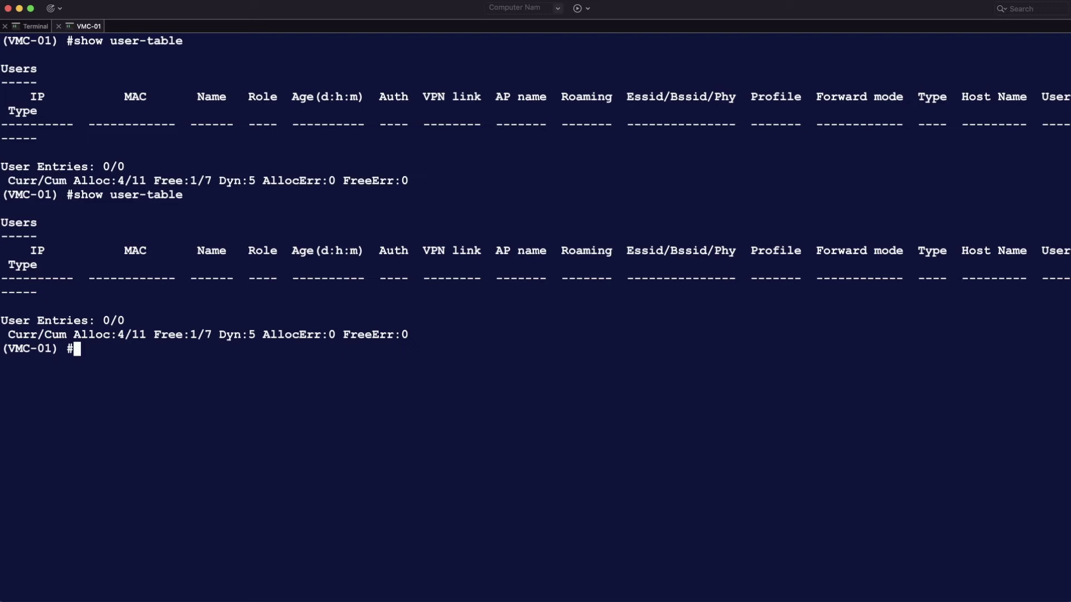
pyautogui.press('Return')
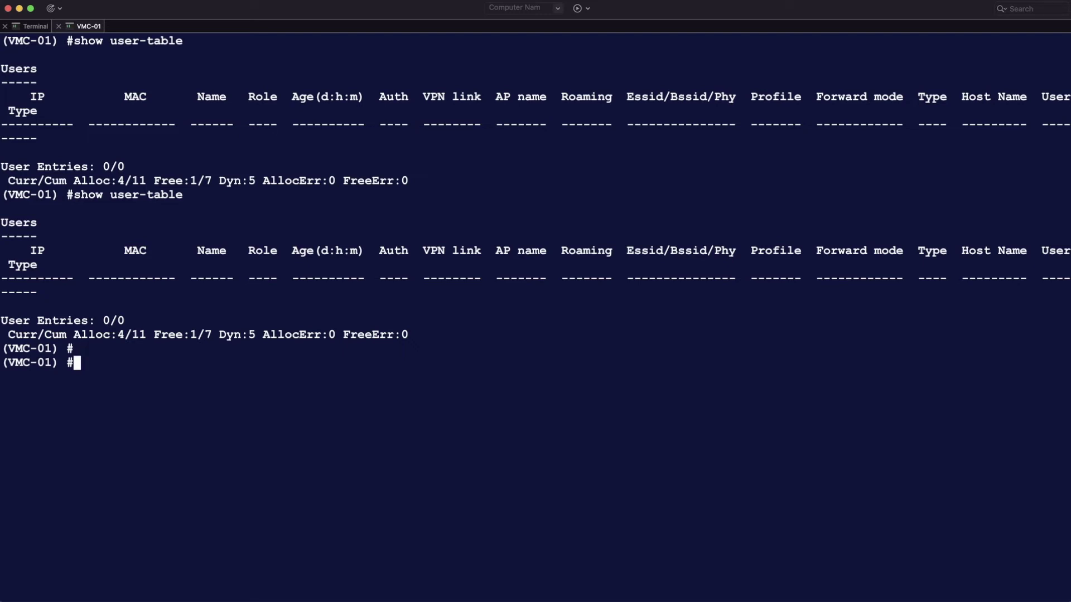
pyautogui.press('Up')
pyautogui.press('Return')
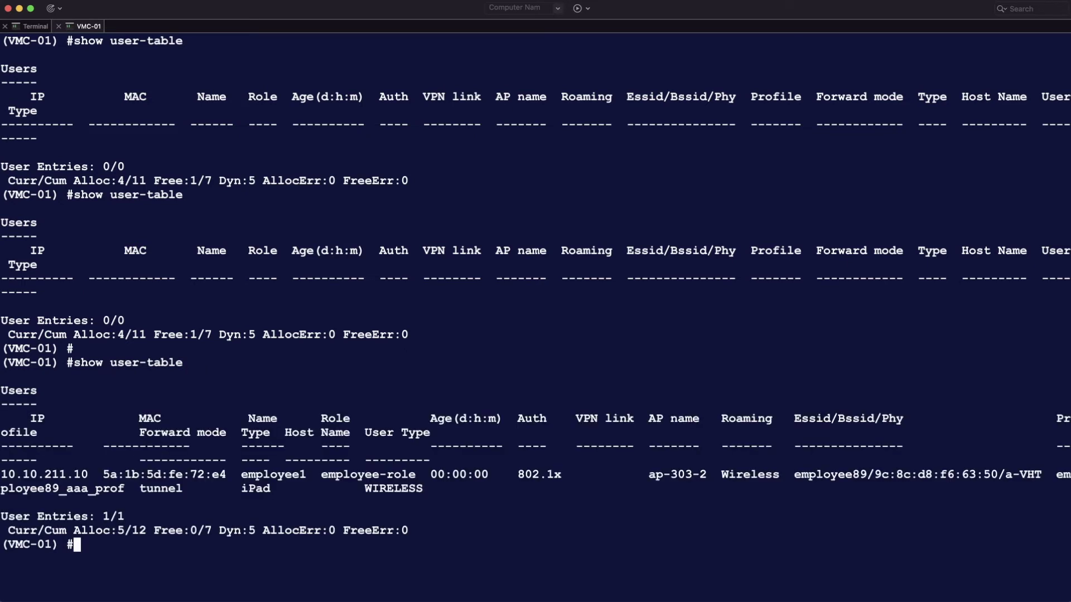
pyautogui.moveTo(240, 476); pyautogui.dragTo(420, 473)
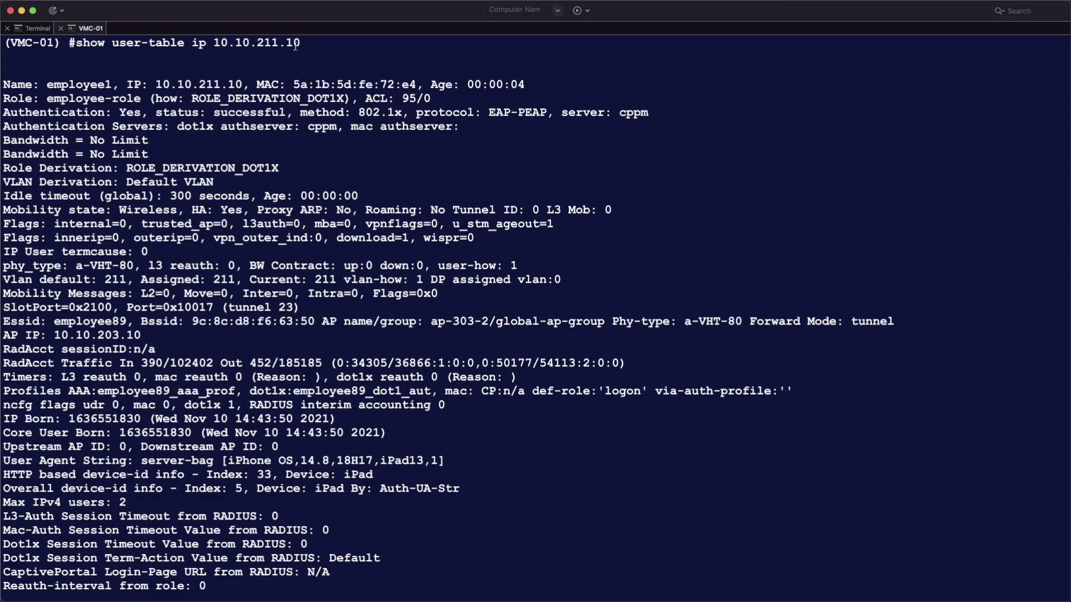
pyautogui.moveTo(298, 43); pyautogui.dragTo(77, 43)
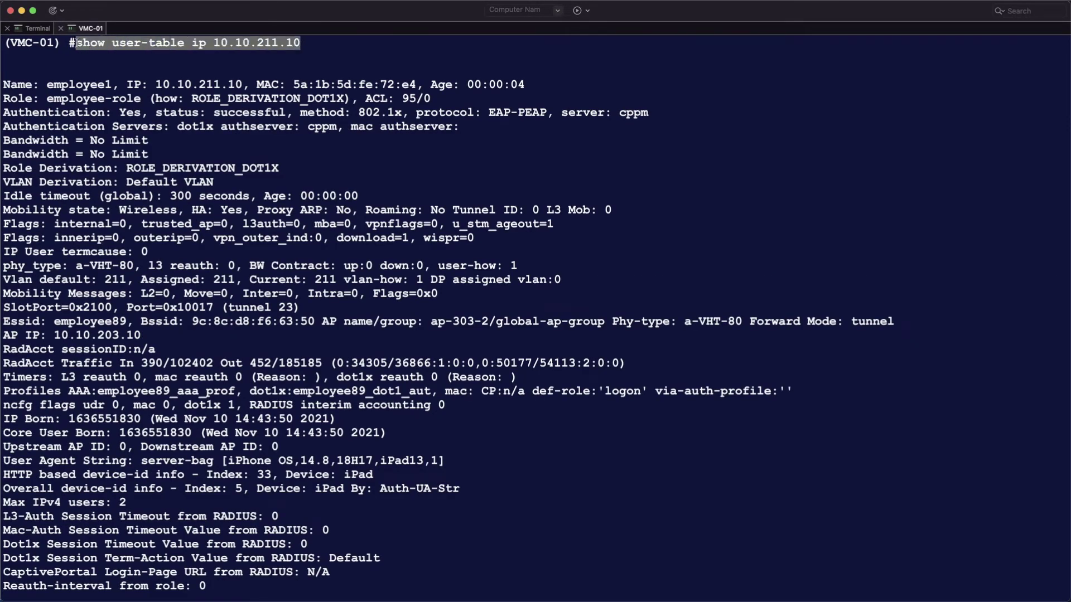
pyautogui.moveTo(5, 99); pyautogui.dragTo(433, 99)
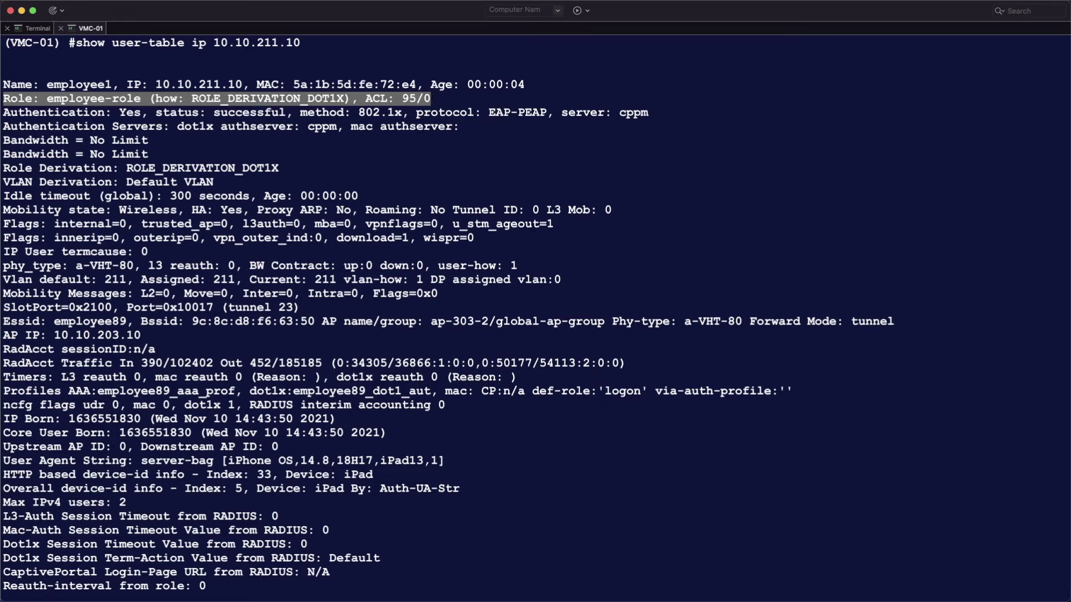
pyautogui.press('super+Tab')
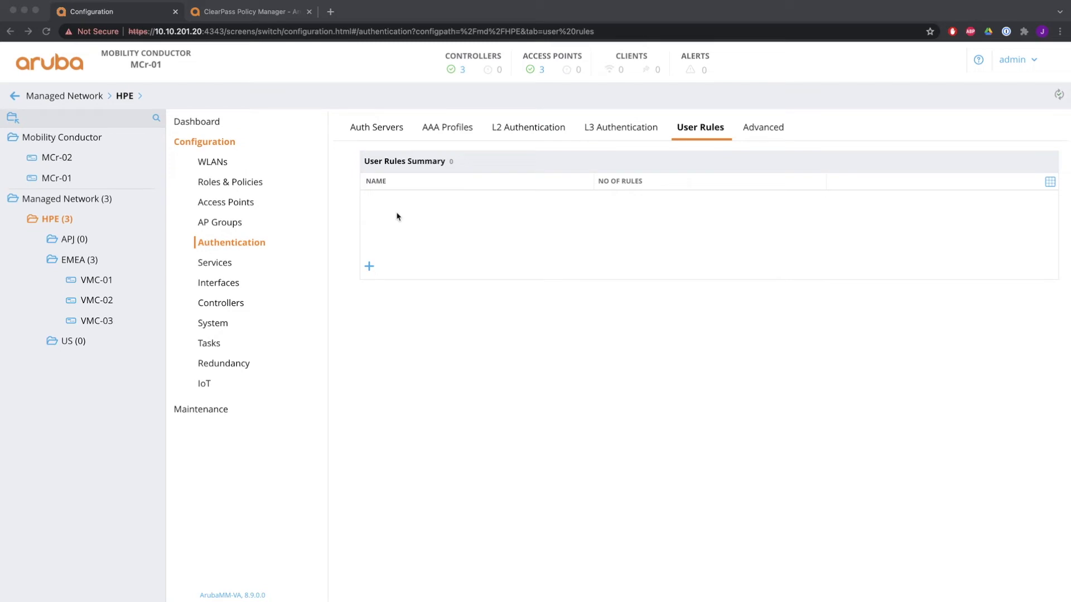
# Create a new user rule named ipad-user-rule
pyautogui.click(369, 267)
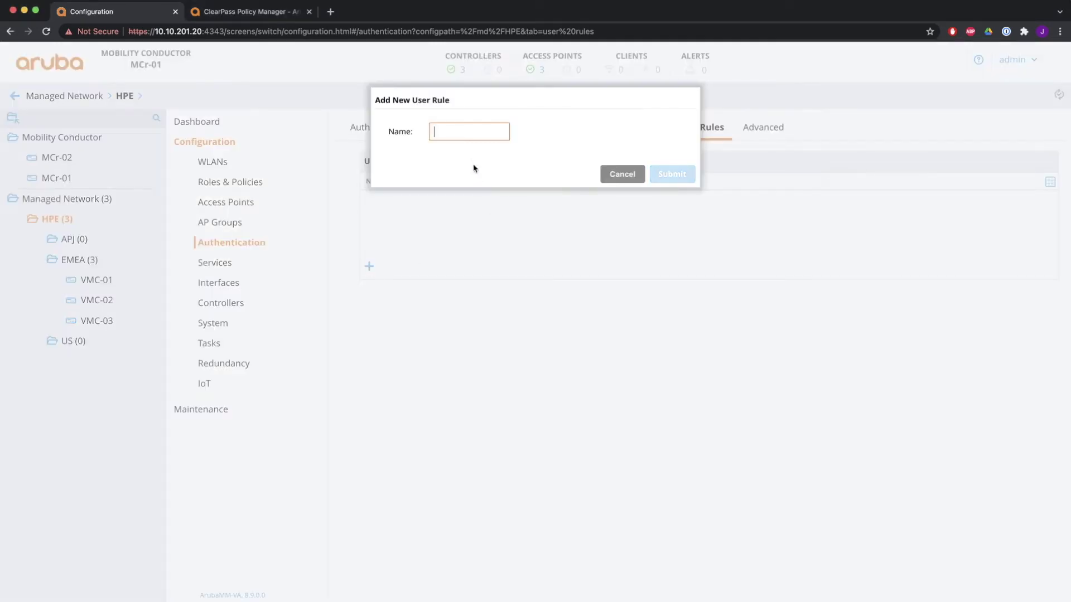
pyautogui.write('ipad-')
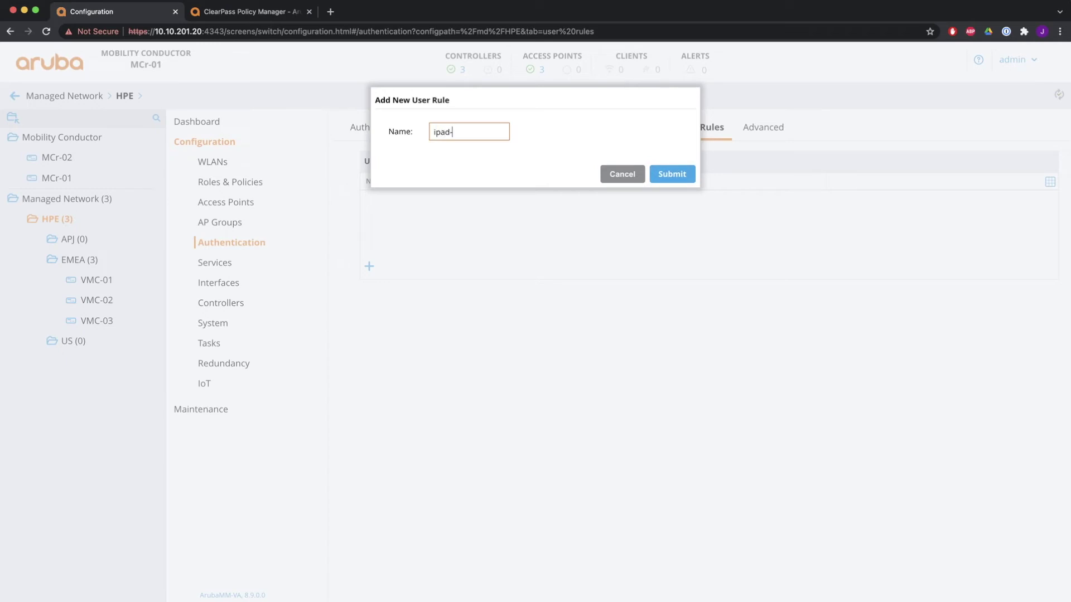
pyautogui.write('user-rule')
pyautogui.click(672, 174)
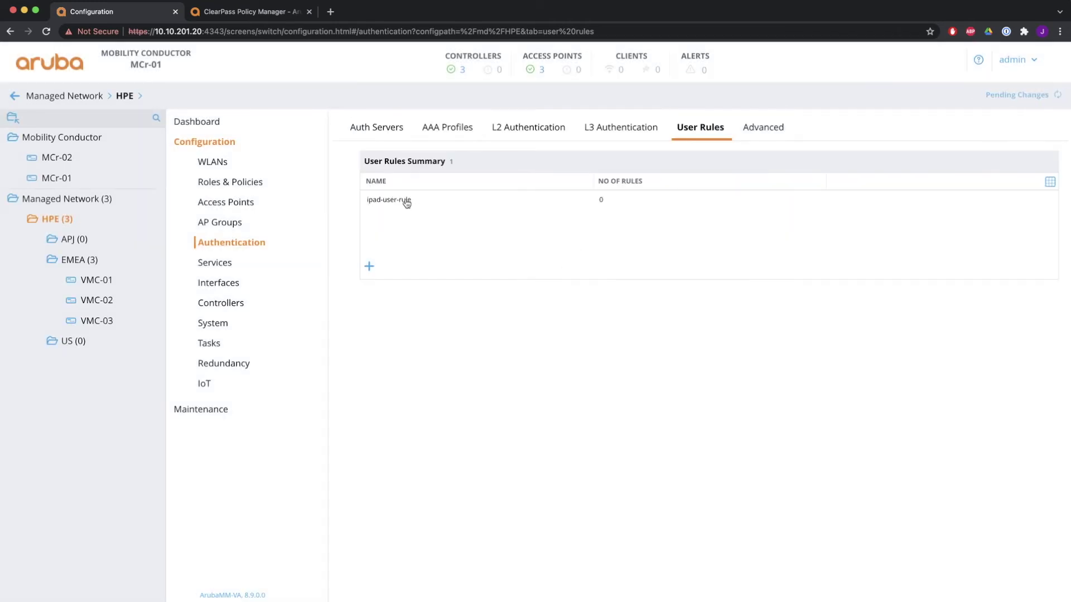
pyautogui.click(407, 201)
# Add a rule matching the iPad's MAC address that assigns test-role, and save it
pyautogui.click(369, 404)
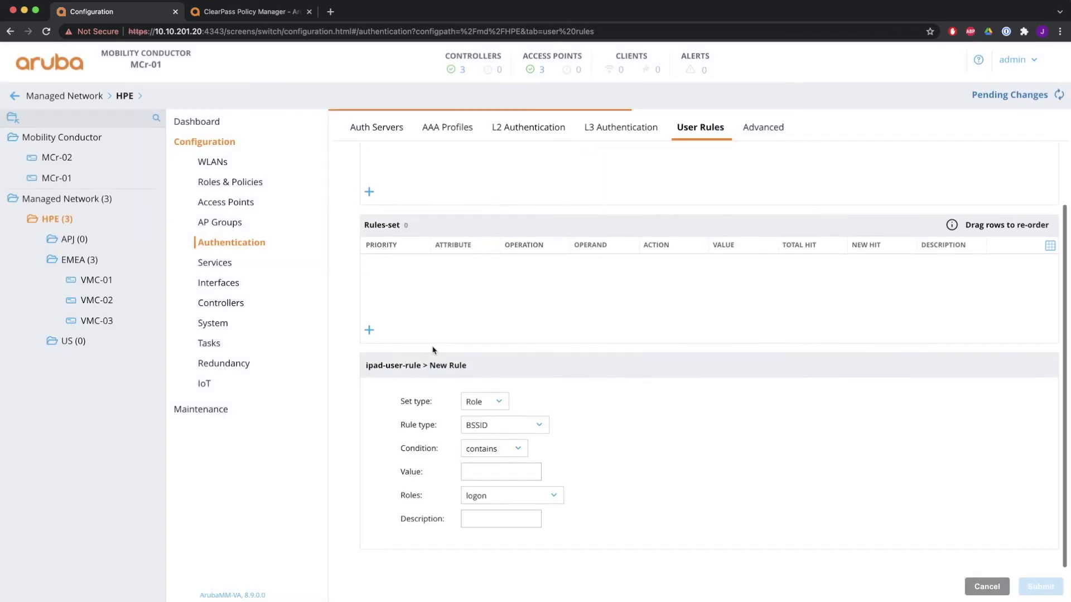
pyautogui.click(502, 403)
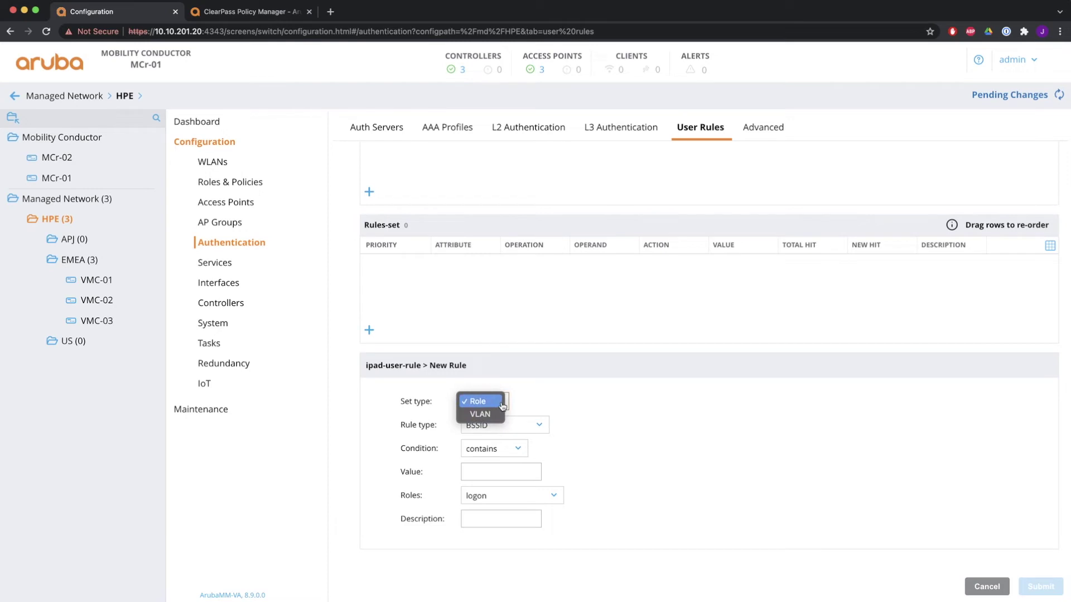
pyautogui.click(501, 403)
pyautogui.click(538, 425)
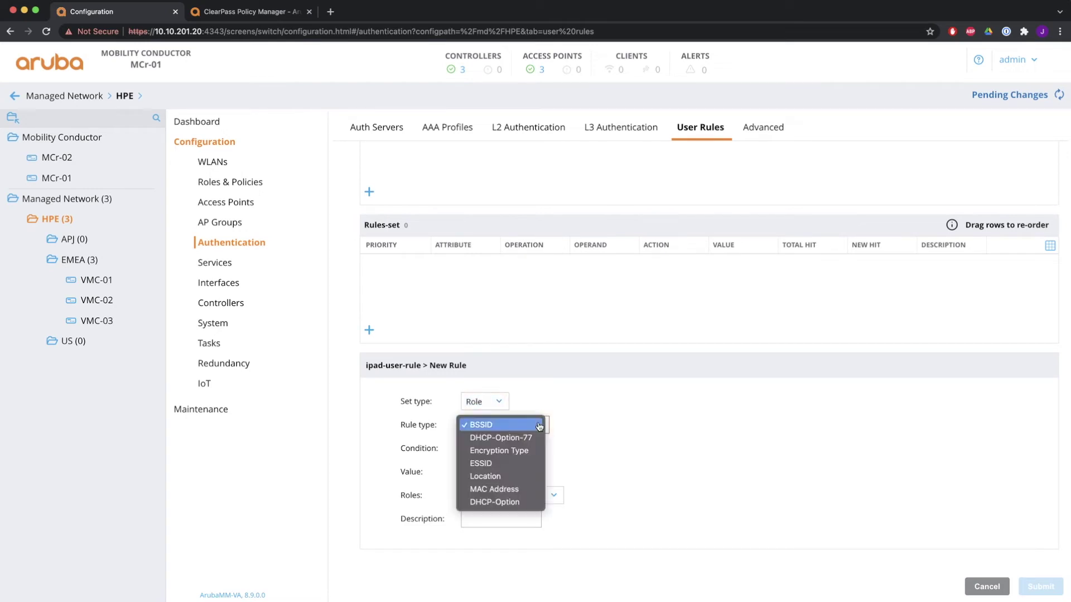
pyautogui.click(518, 489)
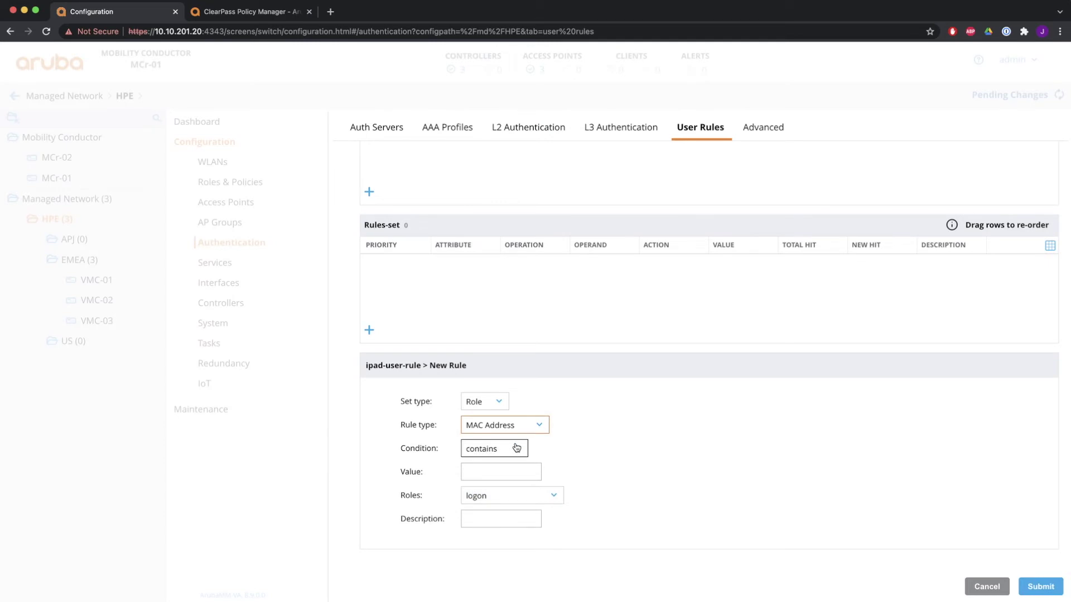
pyautogui.click(514, 470)
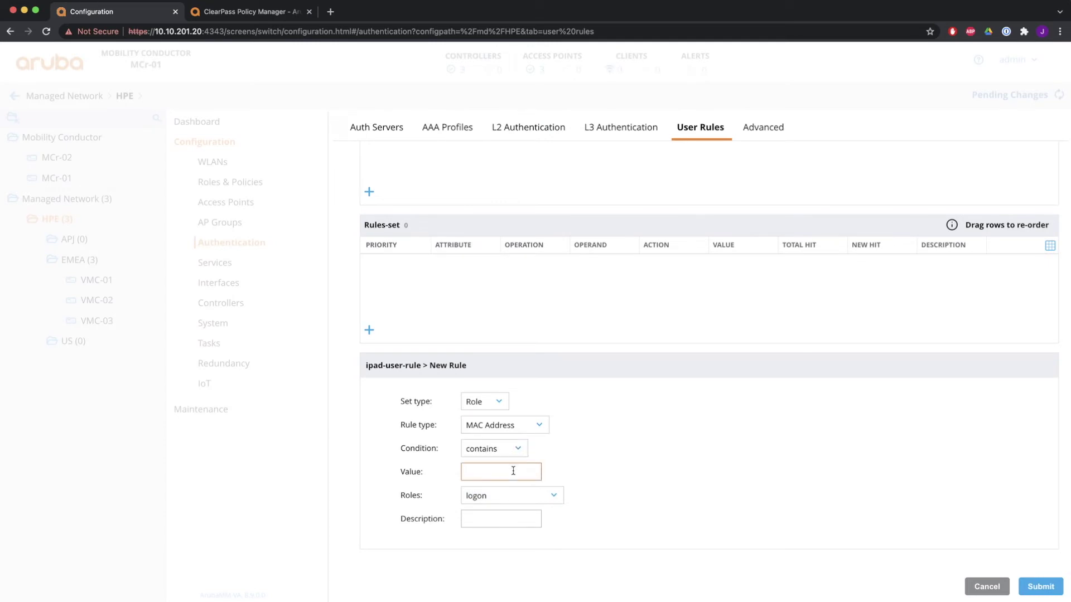
pyautogui.write('14:88:e6:69:a0:1d')
pyautogui.click(552, 496)
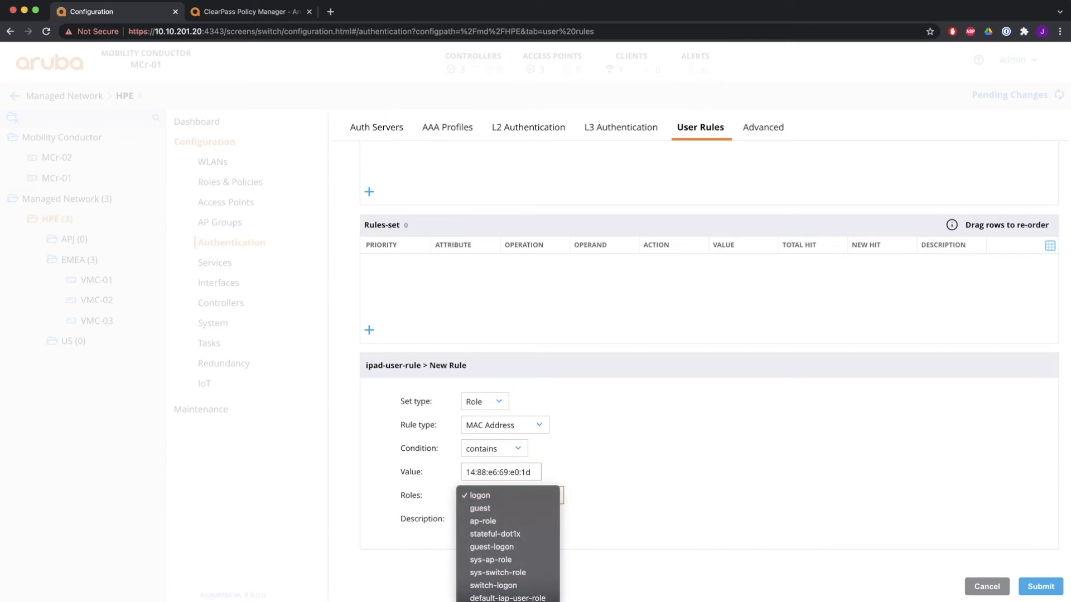
pyautogui.scroll(-3, 502, 547)
pyautogui.click(474, 522)
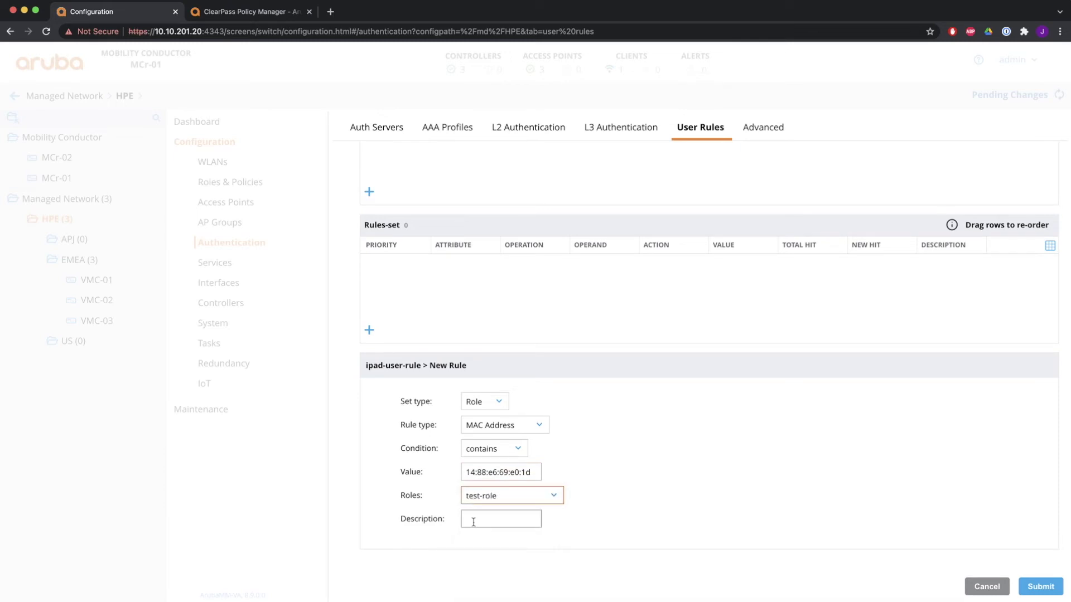
pyautogui.click(1040, 587)
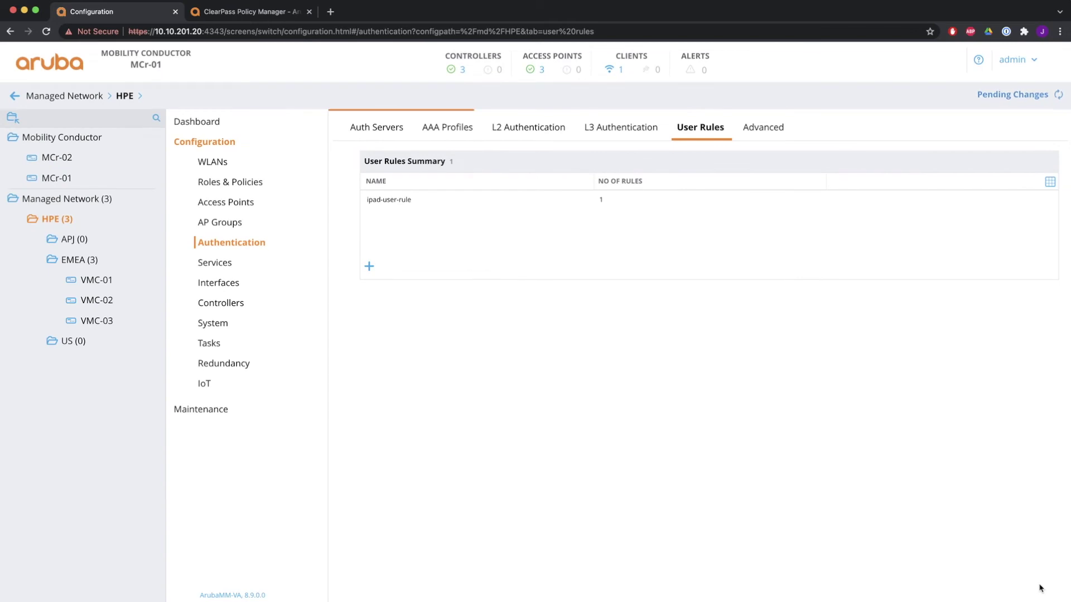
# Deploy the pending changes and view the rules inside ipad-user-rule
pyautogui.click(1019, 95)
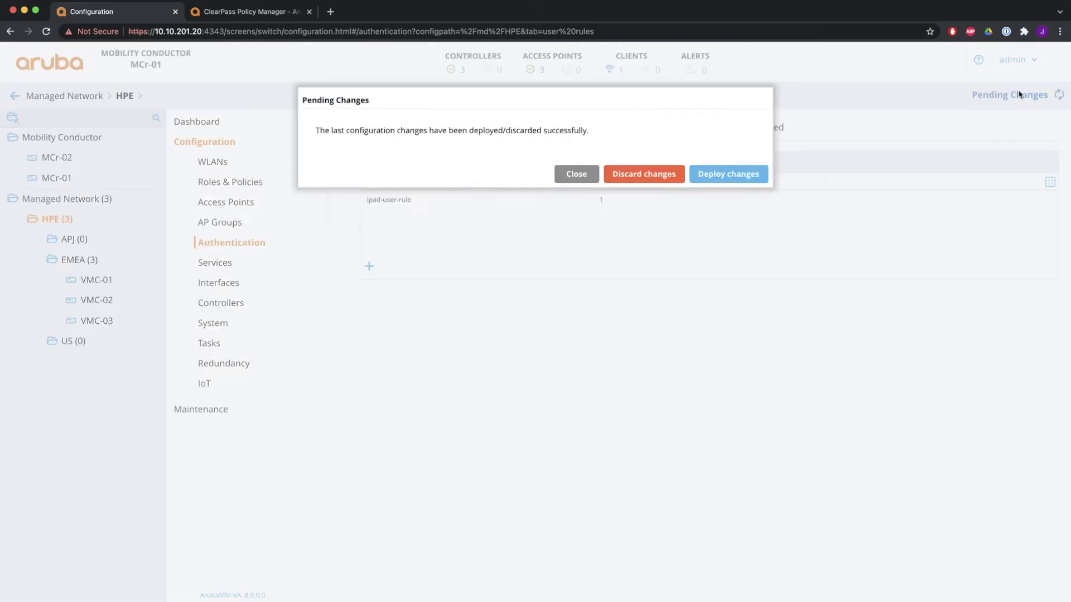
pyautogui.click(724, 200)
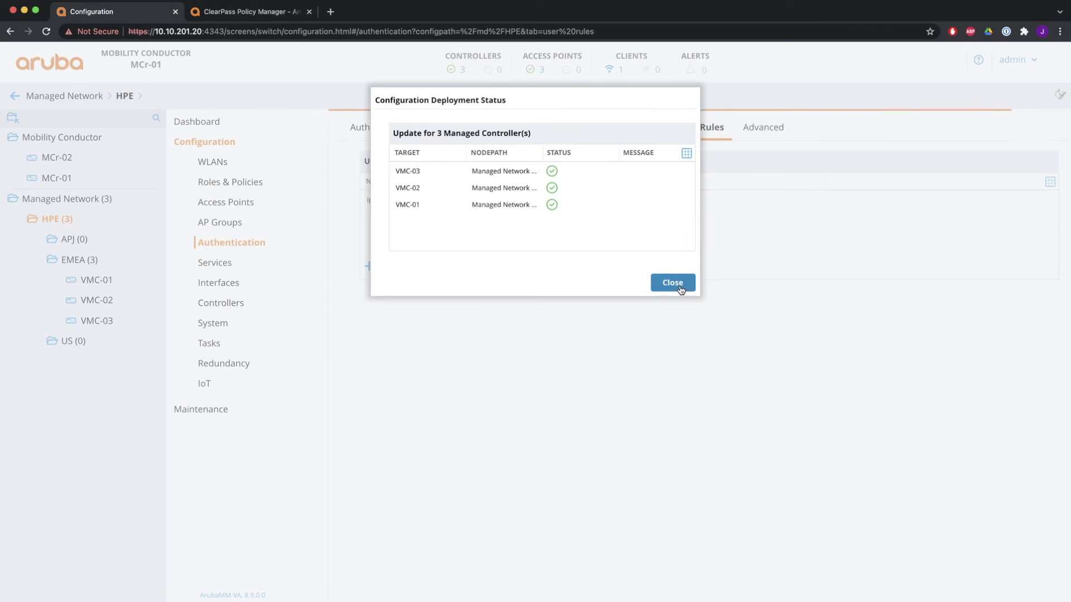
pyautogui.click(673, 282)
pyautogui.click(495, 204)
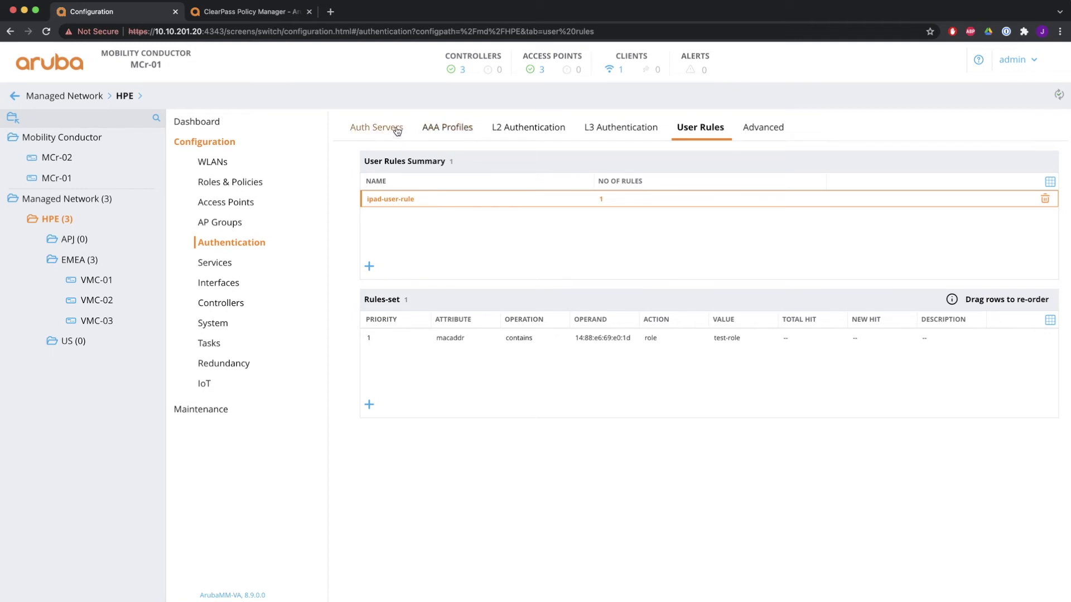
# Set guest89_aaa_prof's user derivation rules to ipad-user-rule and submit
pyautogui.click(439, 129)
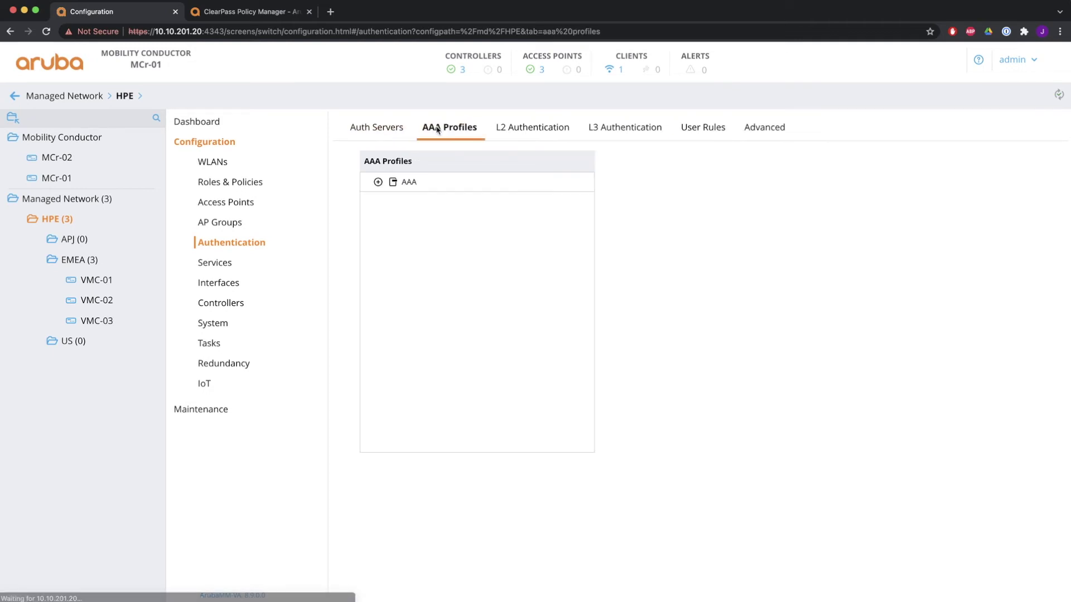
pyautogui.click(378, 182)
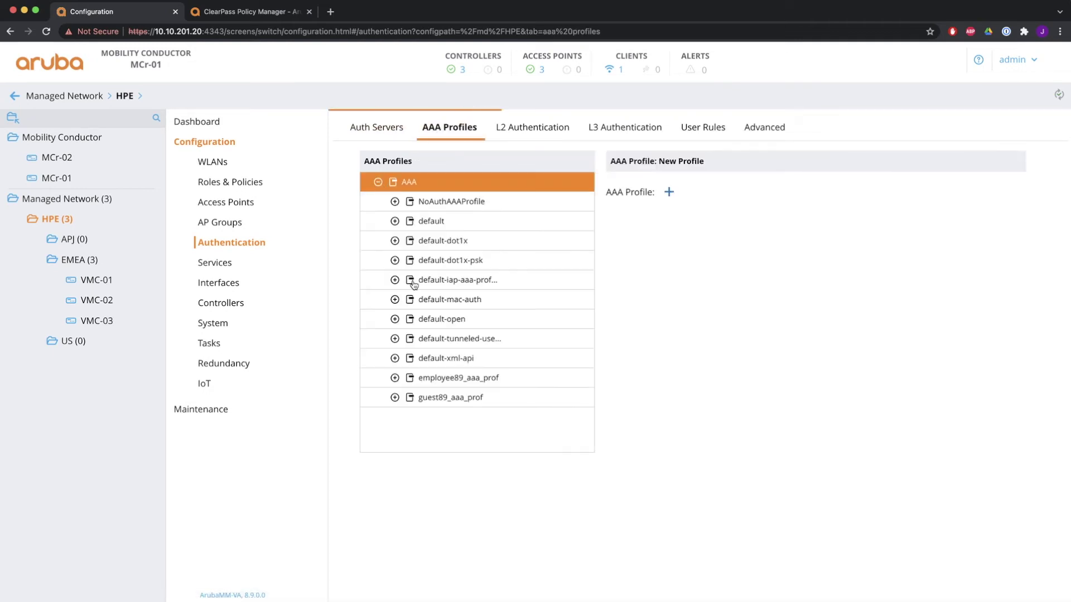
pyautogui.click(395, 398)
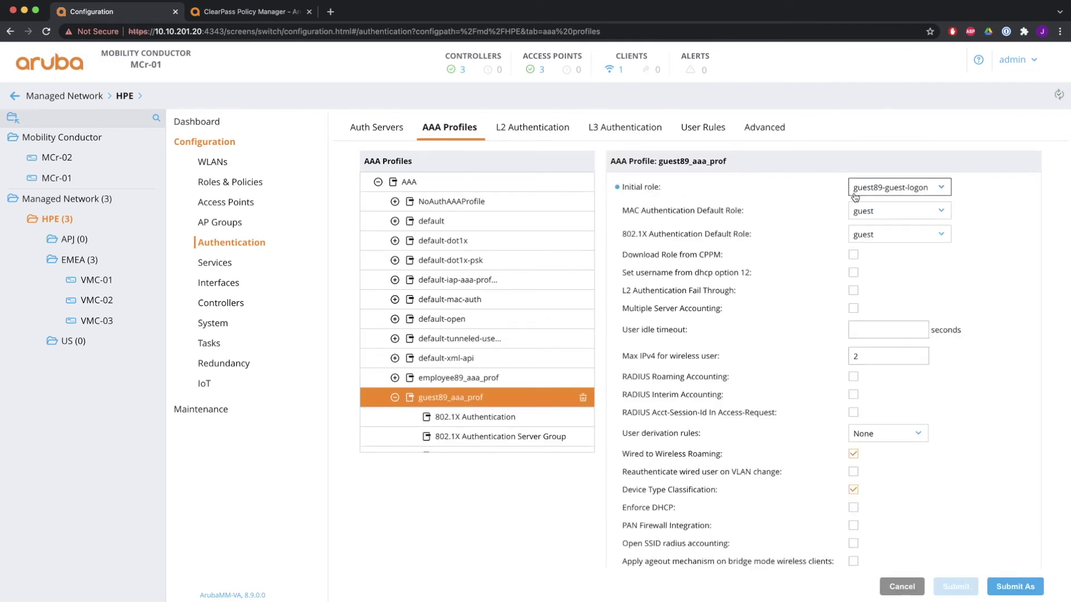
pyautogui.scroll(-1, 784, 264)
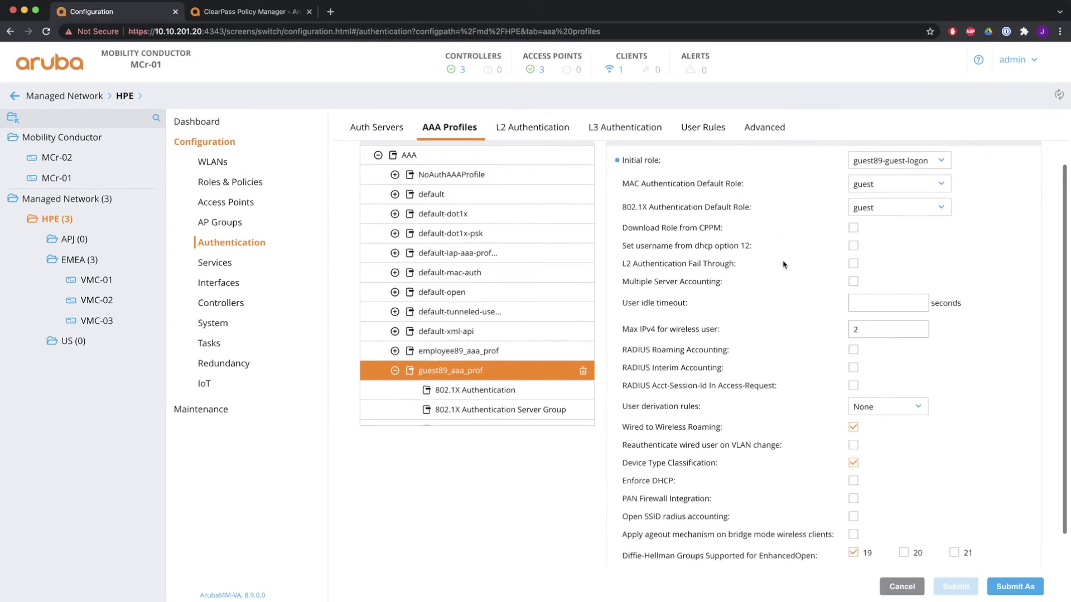
pyautogui.scroll(-1, 784, 264)
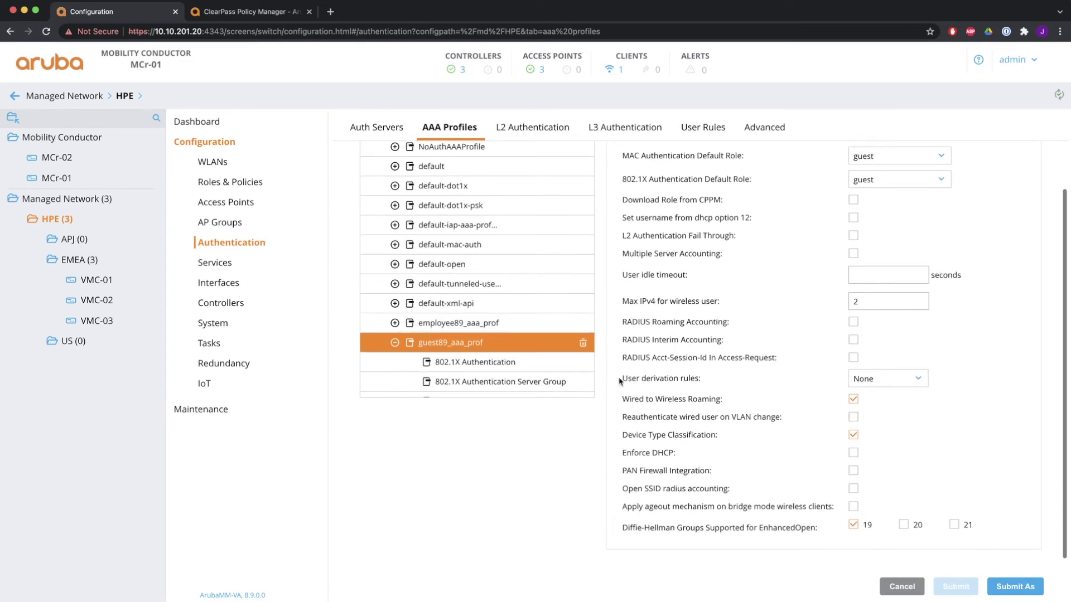
pyautogui.moveTo(620, 381); pyautogui.dragTo(699, 380)
pyautogui.click(652, 385)
pyautogui.moveTo(628, 381); pyautogui.dragTo(697, 381)
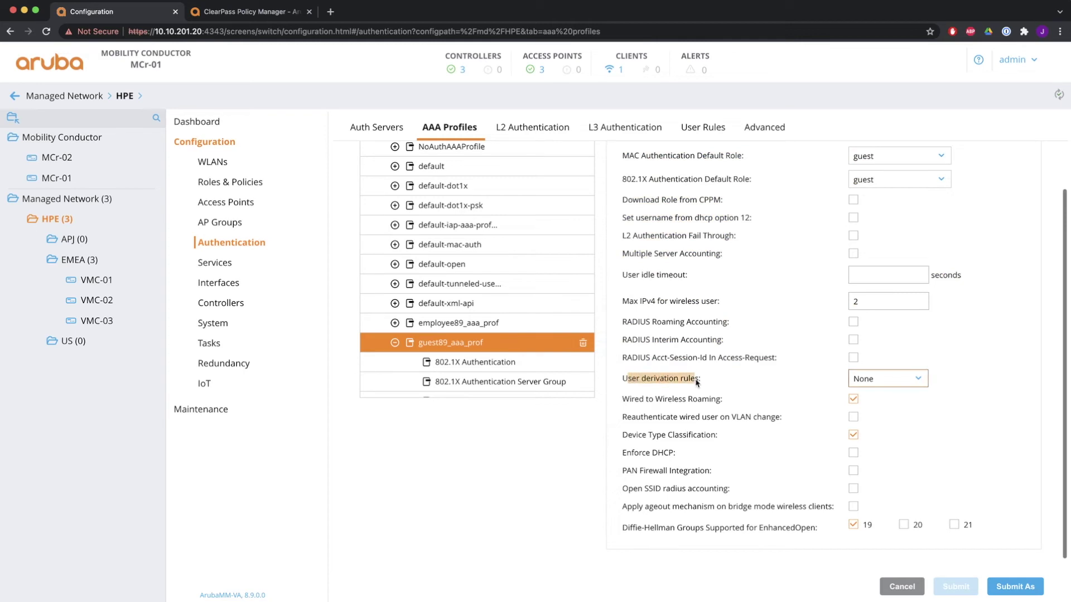
pyautogui.click(883, 387)
pyautogui.click(902, 395)
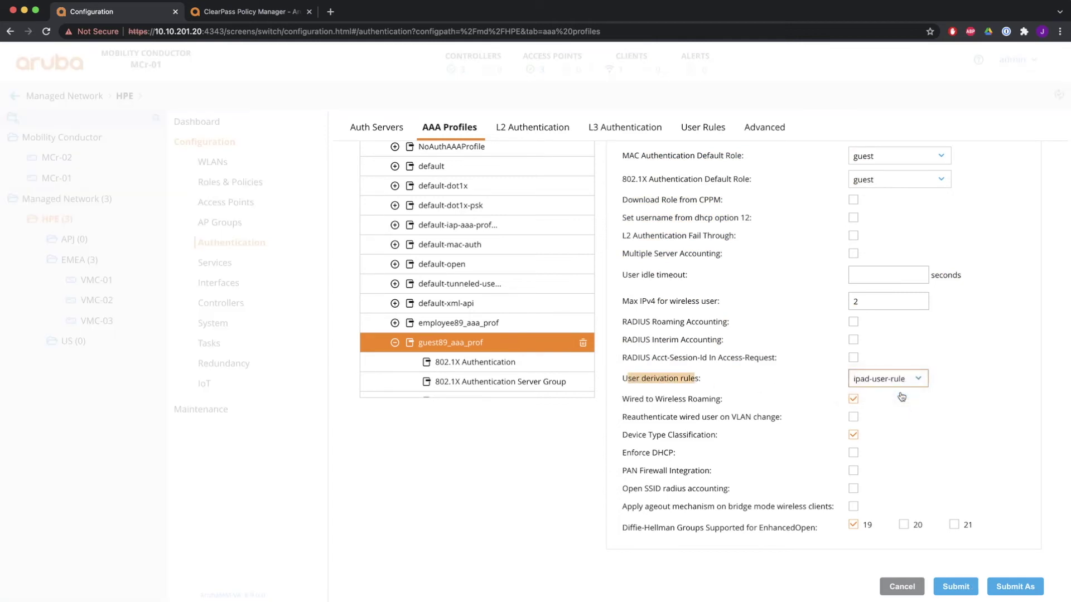
pyautogui.click(956, 586)
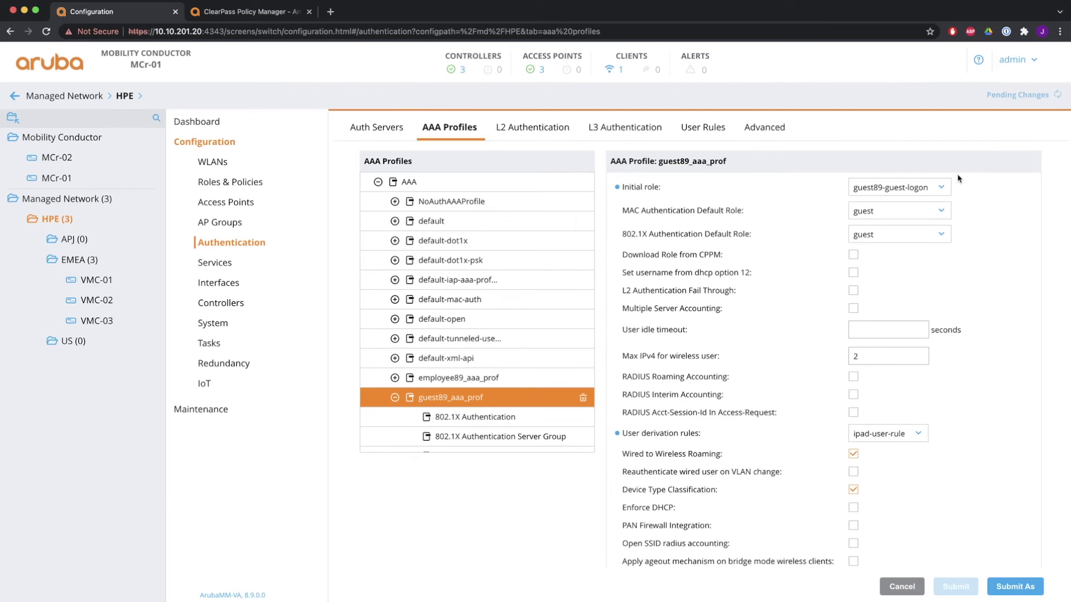
# Deploy the profile change to the three controllers
pyautogui.click(1011, 96)
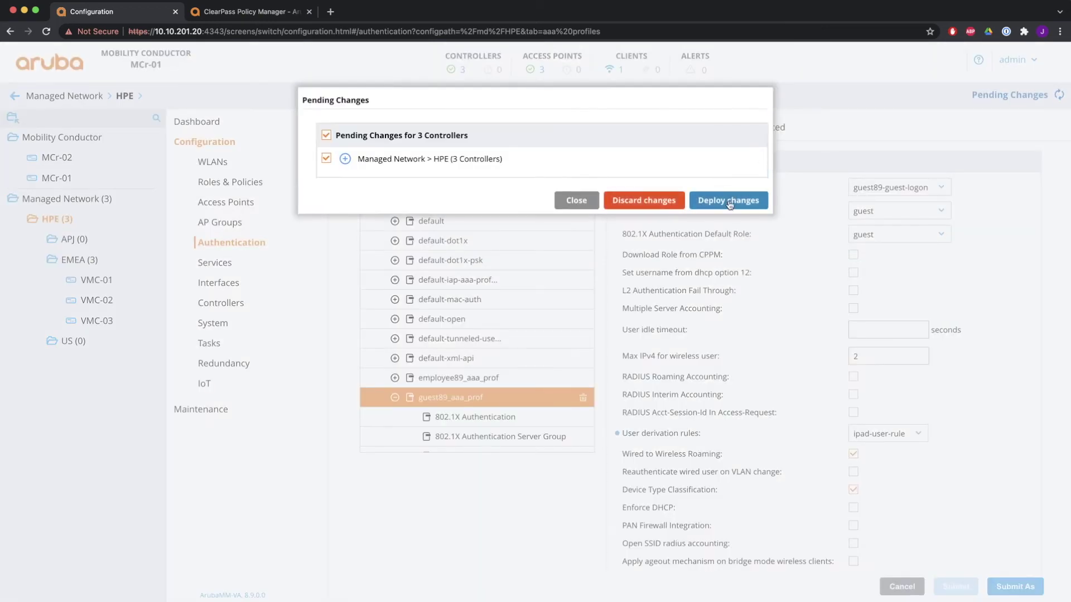
pyautogui.click(729, 201)
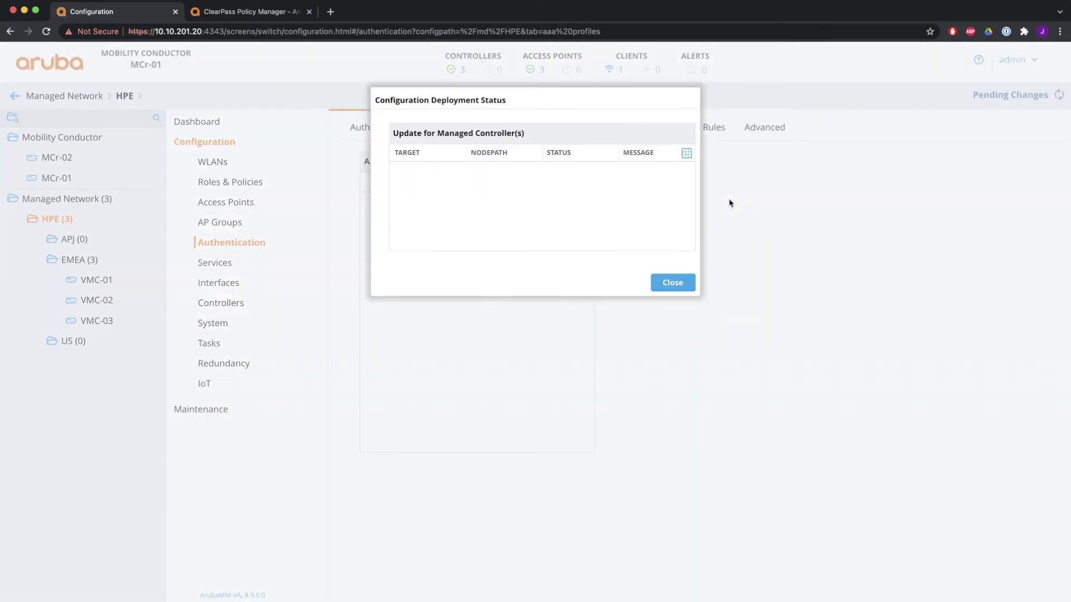
pyautogui.click(673, 283)
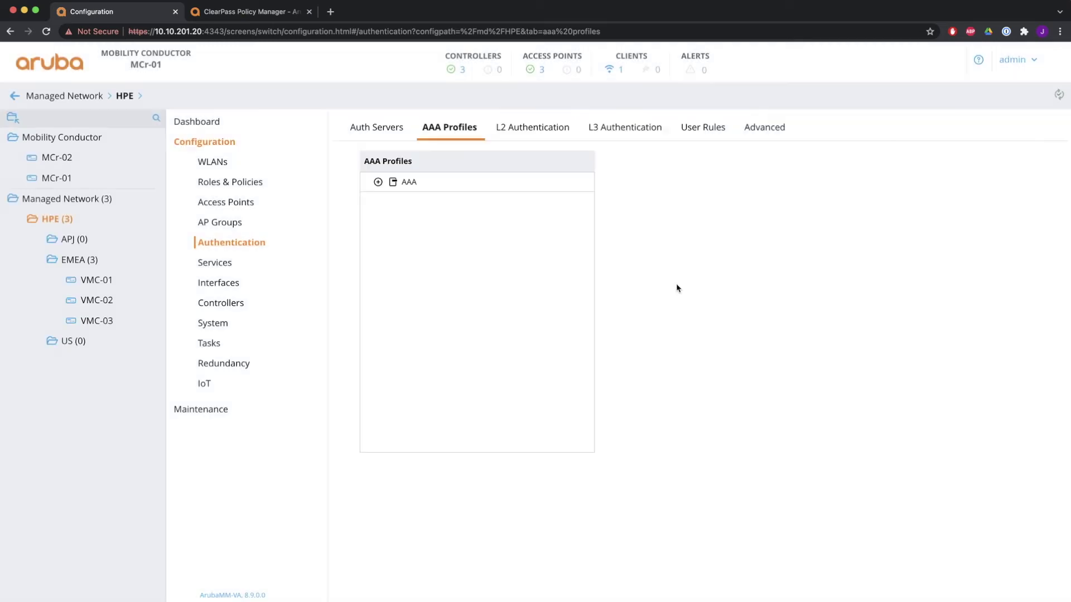
pyautogui.press('super+Tab')
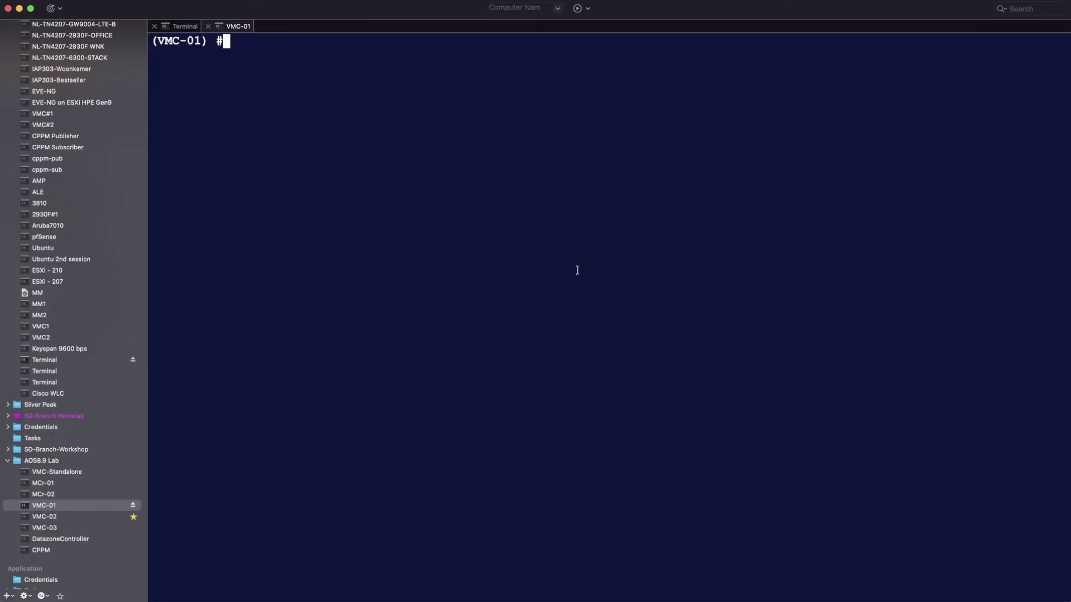
# Run show user-table and confirm the client still holds the guest89-guest-logon role
pyautogui.write('show user-table')
pyautogui.press('Return')
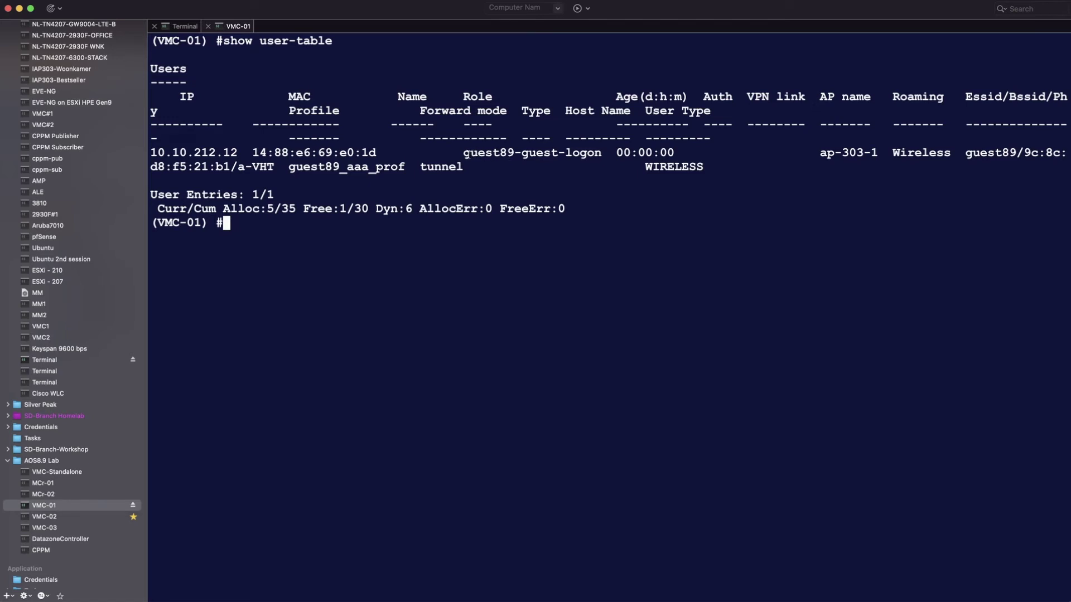
pyautogui.moveTo(467, 154); pyautogui.dragTo(598, 153)
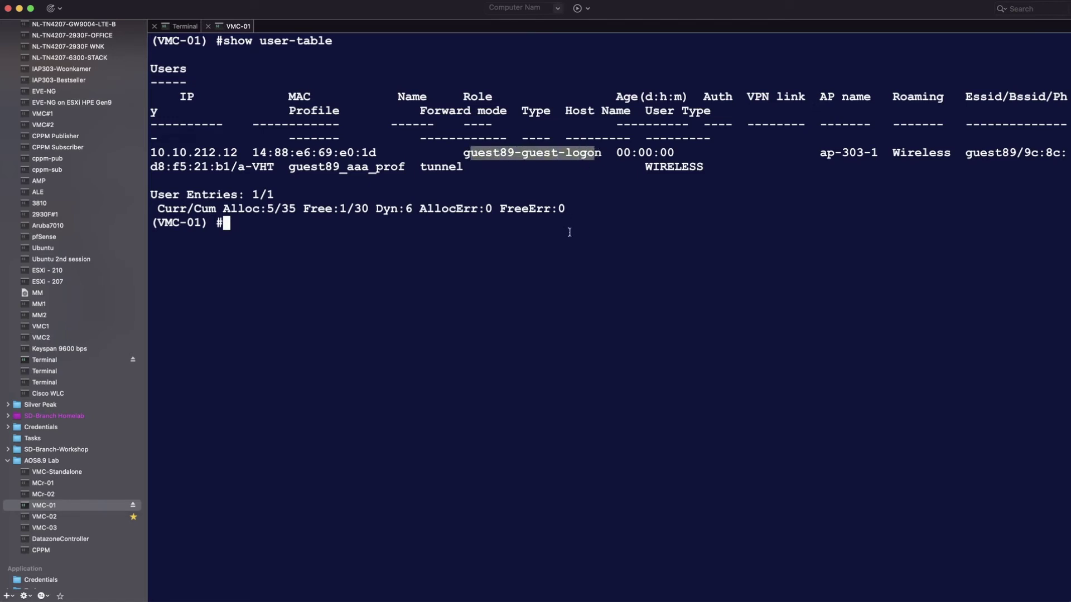
pyautogui.press('Return')
pyautogui.press('Return')
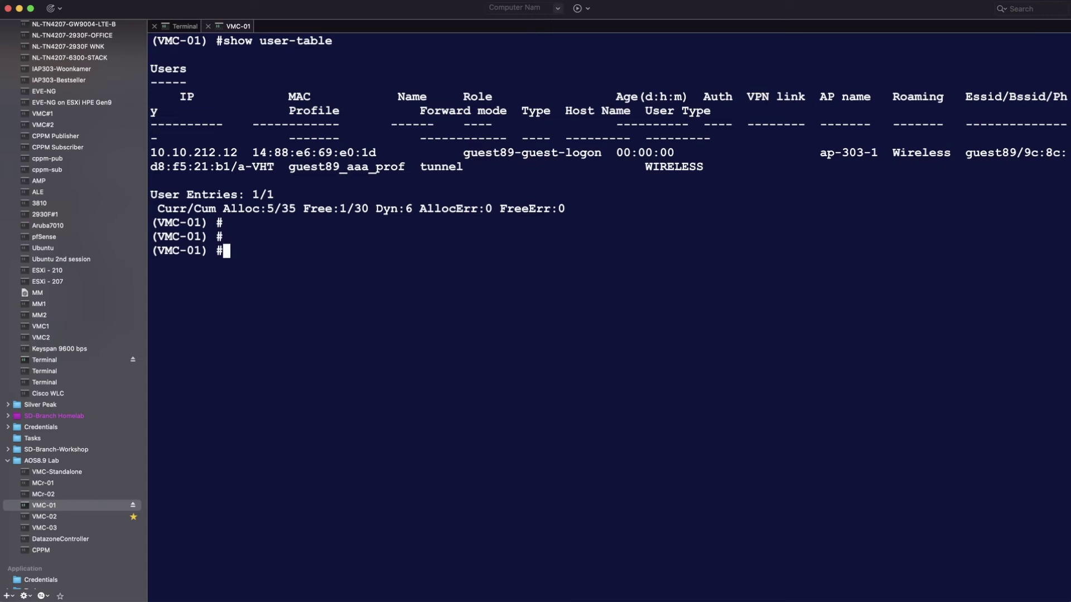
# Delete all users with aaa user delete all, clear the screen and rerun show user-table
pyautogui.write('aaa user delete all')
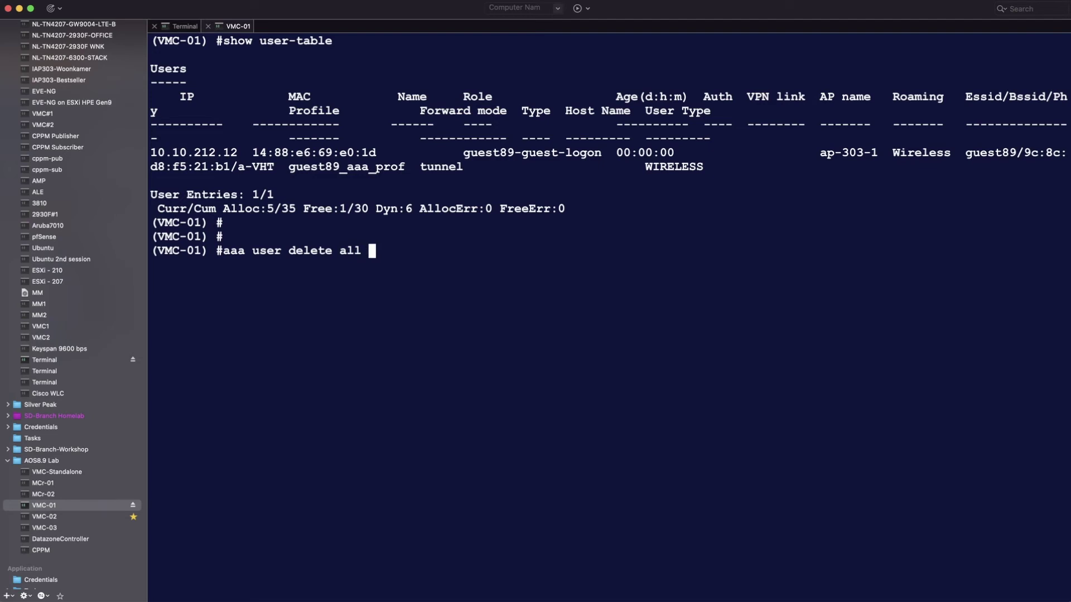
pyautogui.press('BackSpace')
pyautogui.press('BackSpace')
pyautogui.press('BackSpace')
pyautogui.press('BackSpace')
pyautogui.write('?')
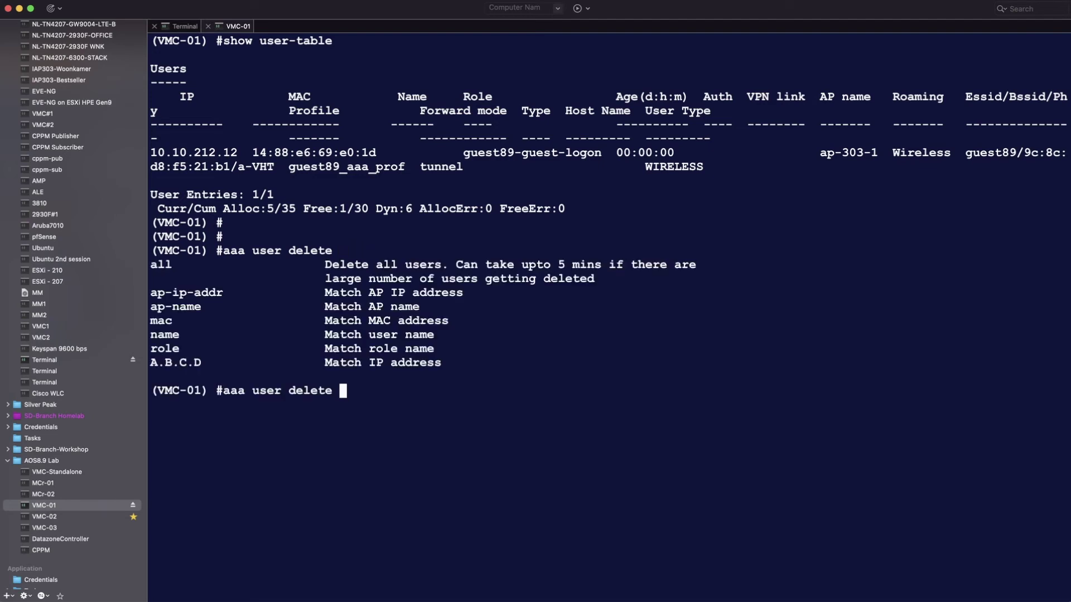
pyautogui.write('all')
pyautogui.press('Return')
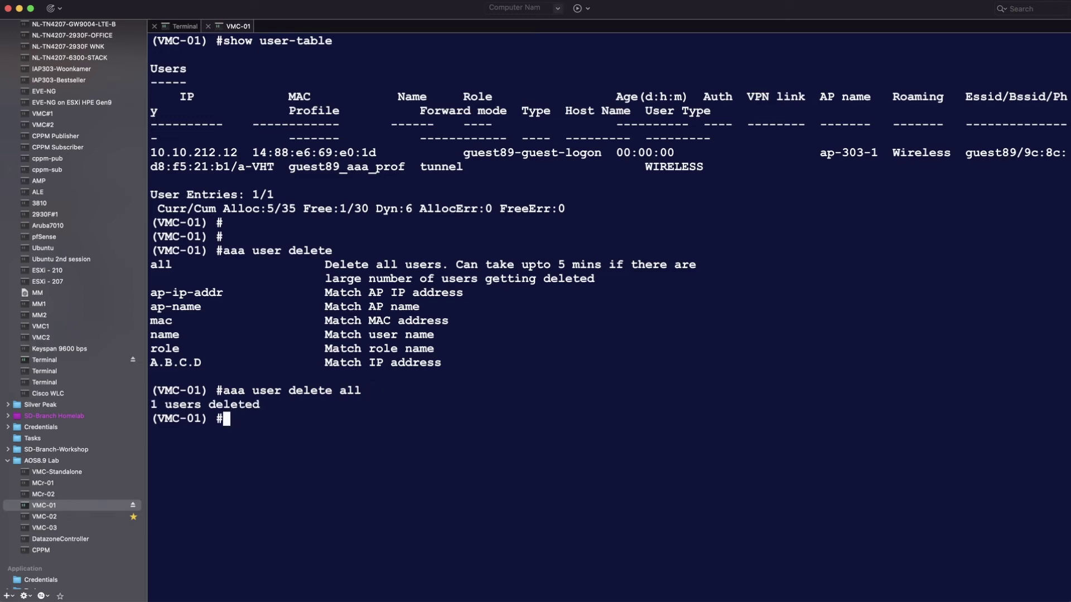
pyautogui.hotkey('ctrl', 'l')
pyautogui.press('Up')
pyautogui.press('Up')
pyautogui.press('Return')
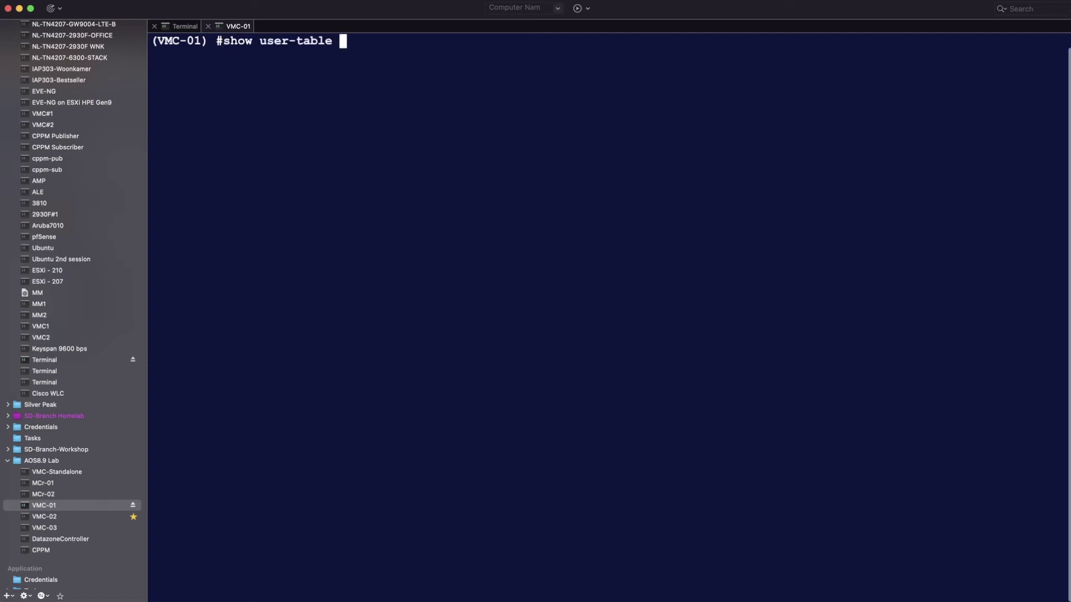
# List the connected users again and note the client's new role, test-role
pyautogui.press('Return')
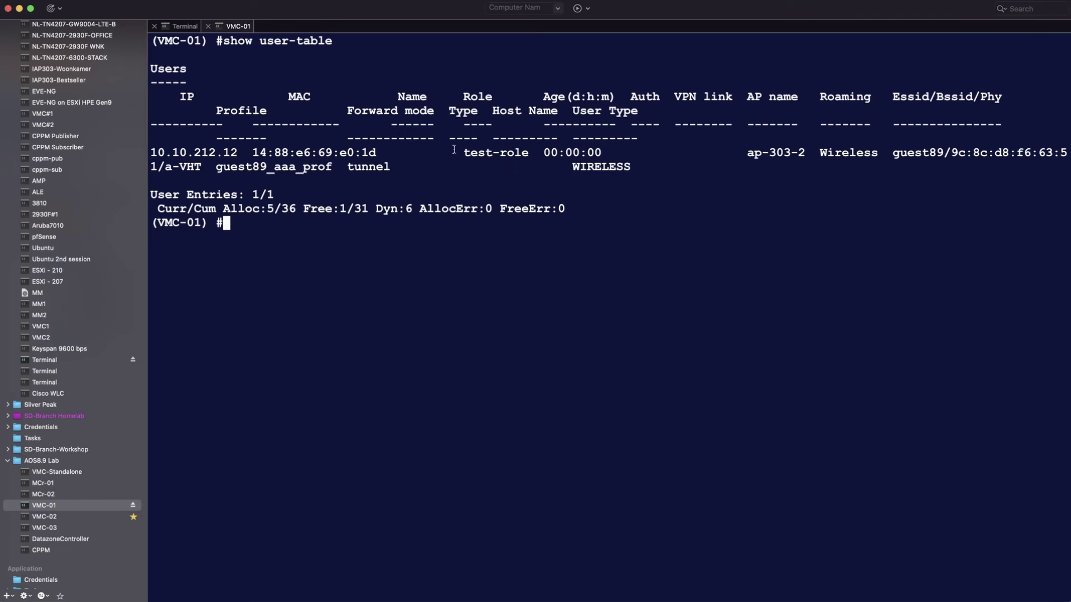
pyautogui.moveTo(458, 152); pyautogui.dragTo(529, 152)
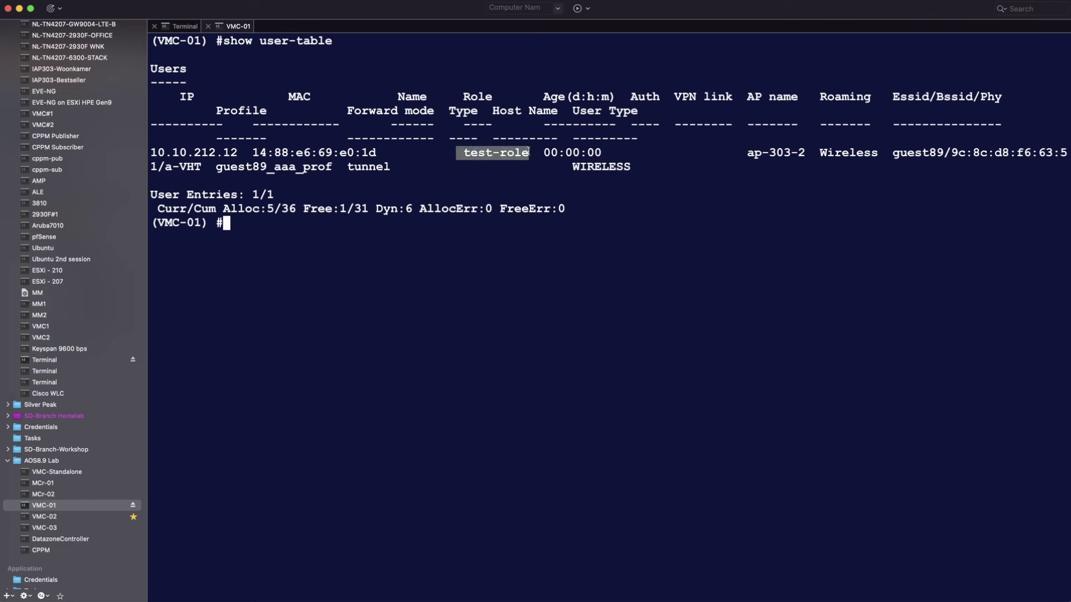
pyautogui.press('Return')
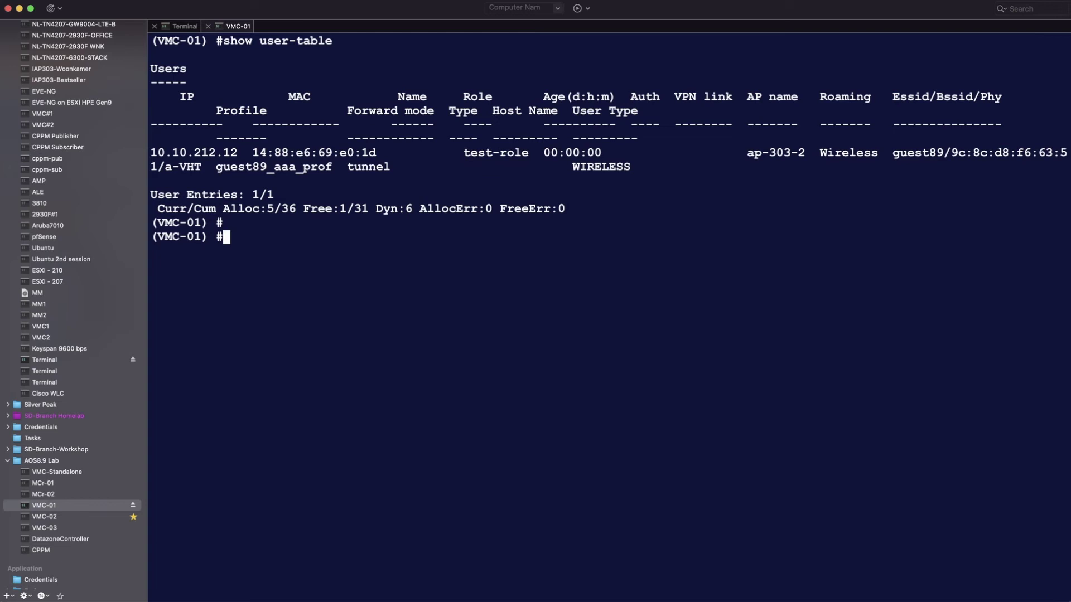
# Run show user-table ip 10.10.212.12, note the role derivation, udr 1 and default role test-role, then quit the pager
pyautogui.press('Up')
pyautogui.write('ip ')
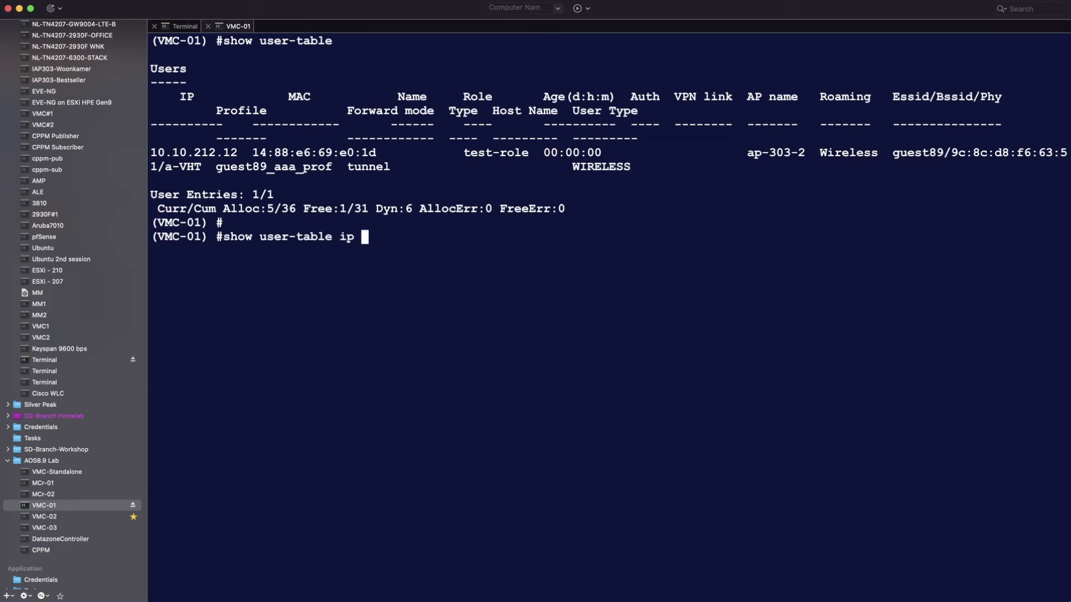
pyautogui.write('10.10.212.12')
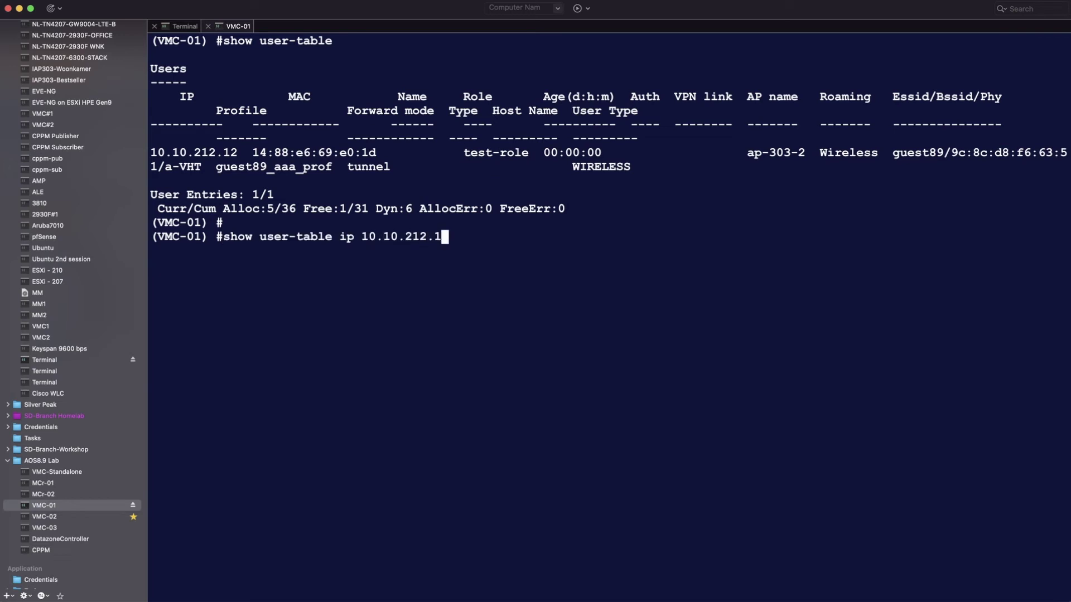
pyautogui.press('Return')
pyautogui.press('Return')
pyautogui.press('Return')
pyautogui.press('Return')
pyautogui.press('Return')
pyautogui.press('Return')
pyautogui.press('Return')
pyautogui.press('Return')
pyautogui.press('Return')
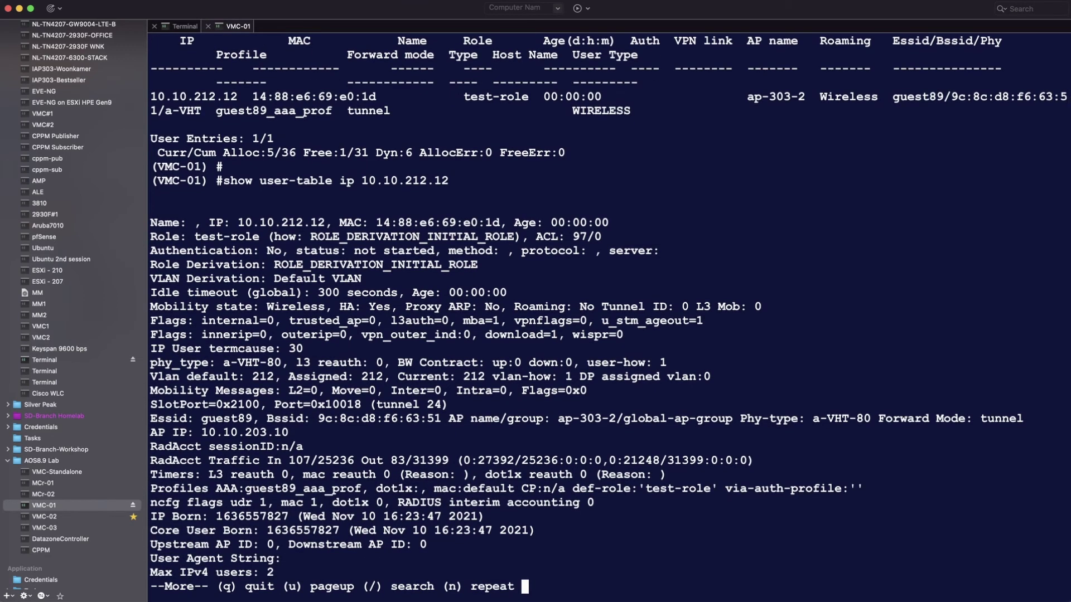
pyautogui.moveTo(151, 237); pyautogui.dragTo(534, 236)
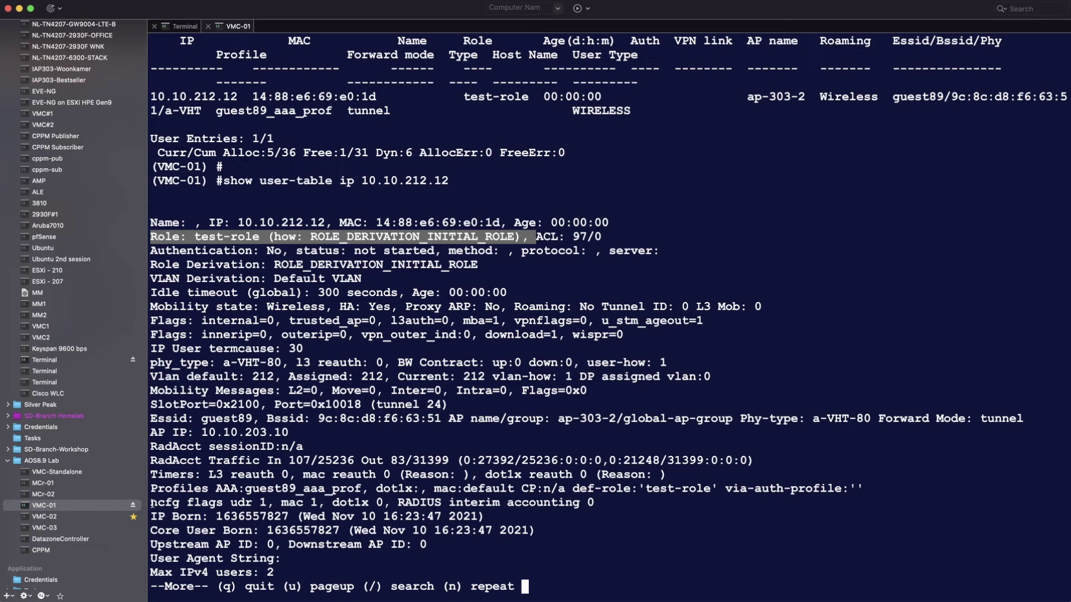
pyautogui.moveTo(152, 504); pyautogui.dragTo(281, 502)
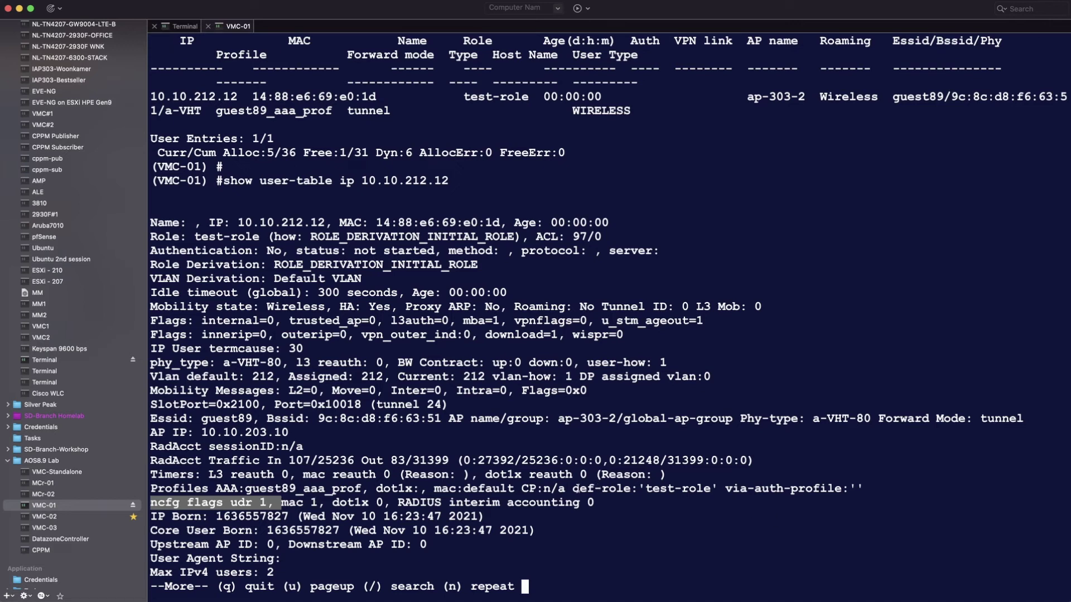
pyautogui.moveTo(575, 490); pyautogui.dragTo(710, 489)
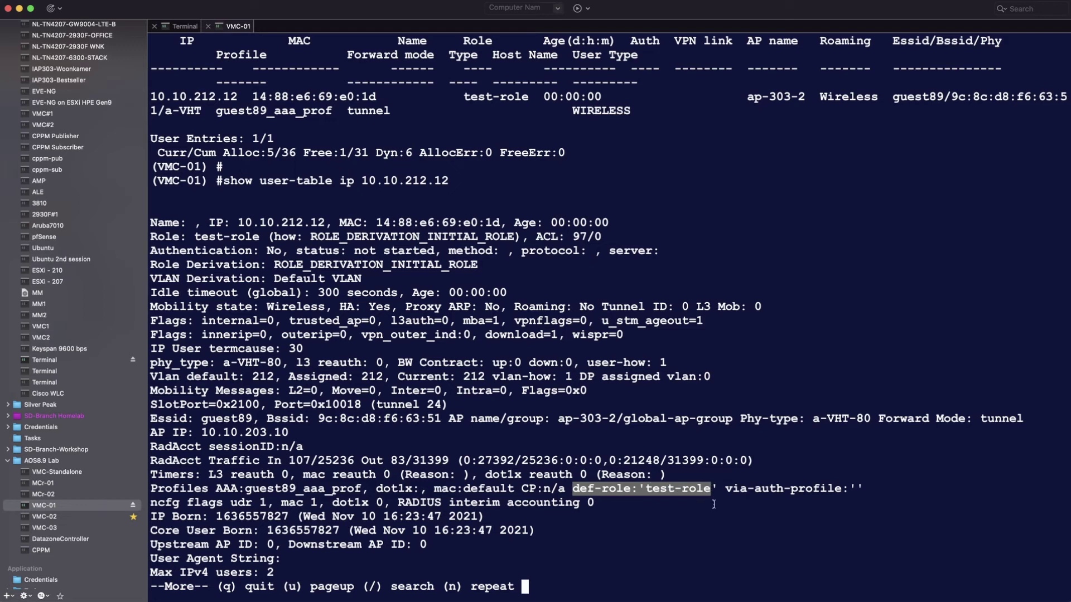
pyautogui.press('q')
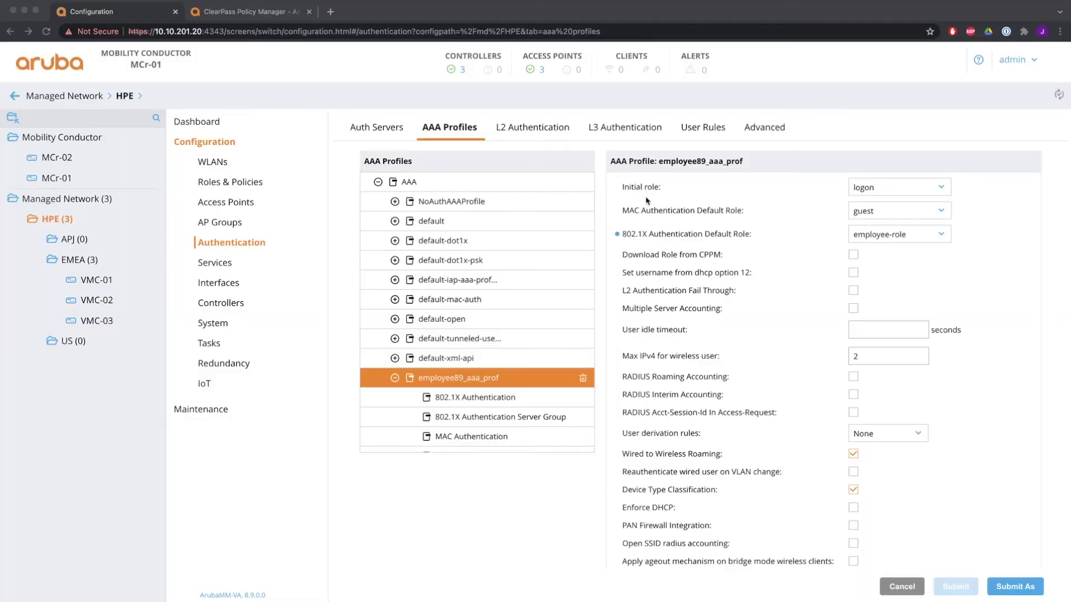
# Confirm employee89_aaa_prof's 802.1X Authentication Default Role is employee-role, then go to ClearPass Policy Manager
pyautogui.click(637, 238)
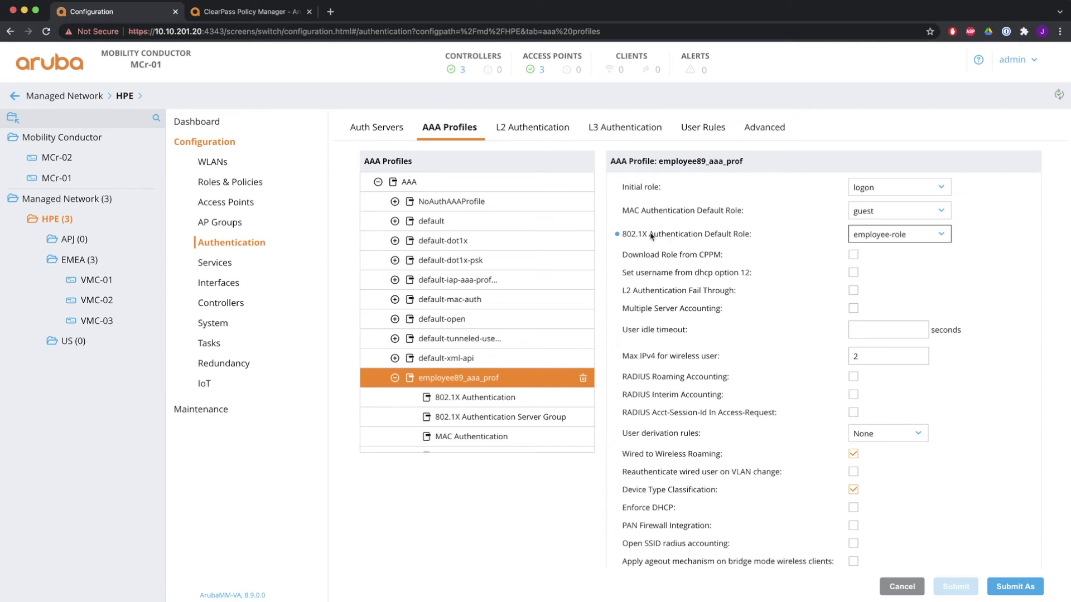
pyautogui.moveTo(638, 237); pyautogui.dragTo(753, 236)
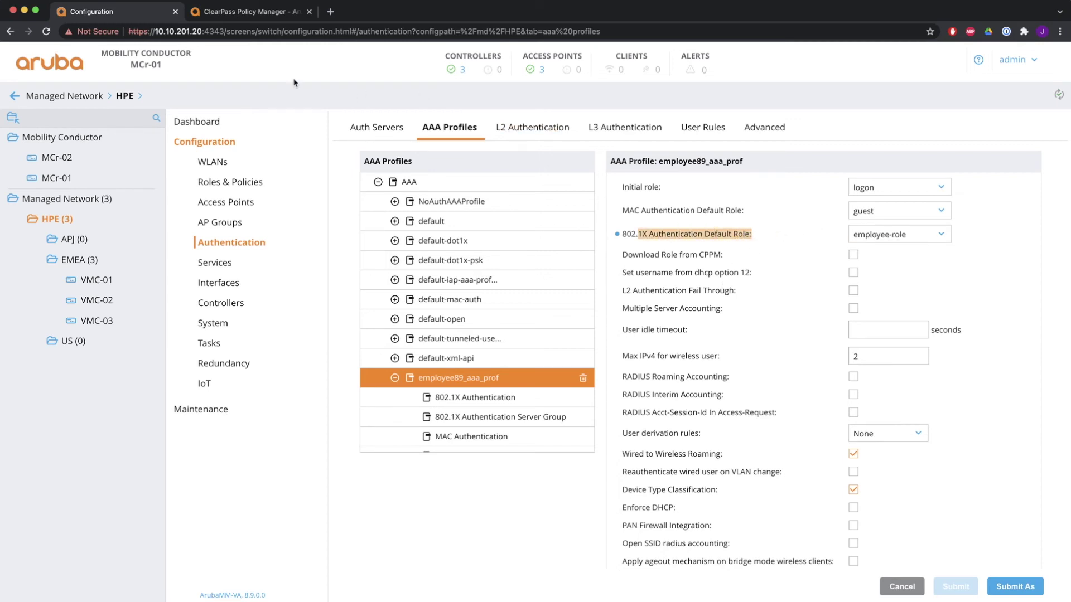
pyautogui.click(247, 13)
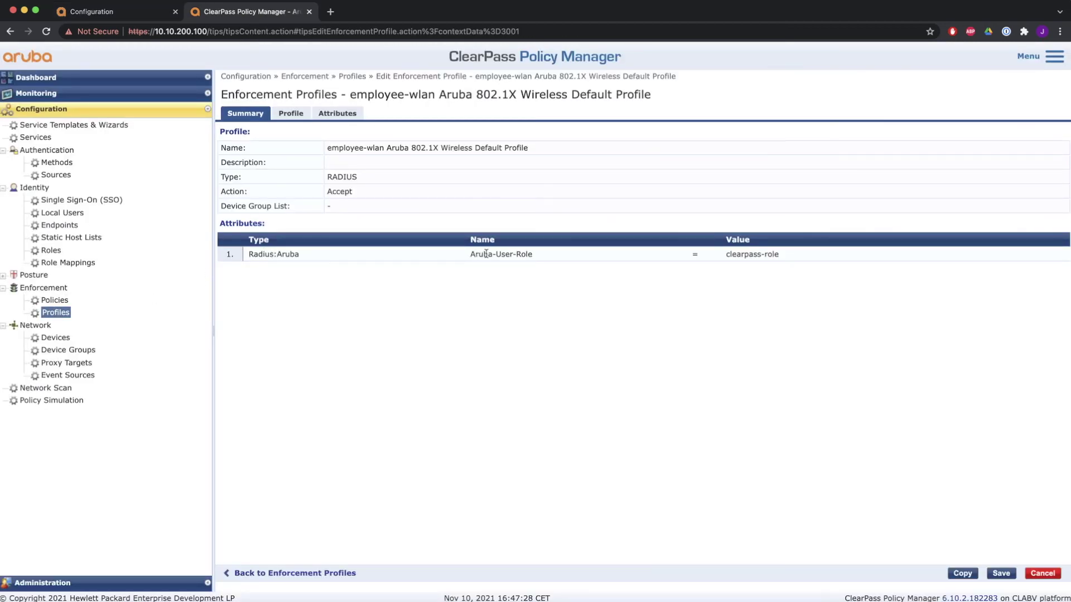
# Confirm the enforcement profile sends Aruba-User-Role clearpass-role, open Access Tracker, then return to the Mobility Conductor
pyautogui.moveTo(728, 256); pyautogui.dragTo(782, 257)
pyautogui.click(36, 93)
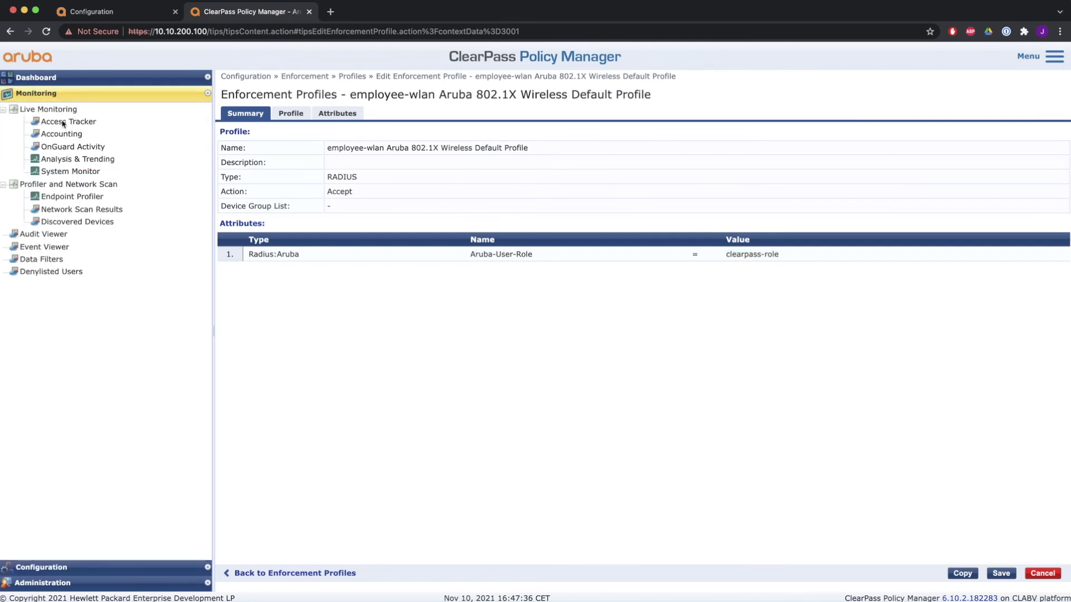
pyautogui.click(63, 123)
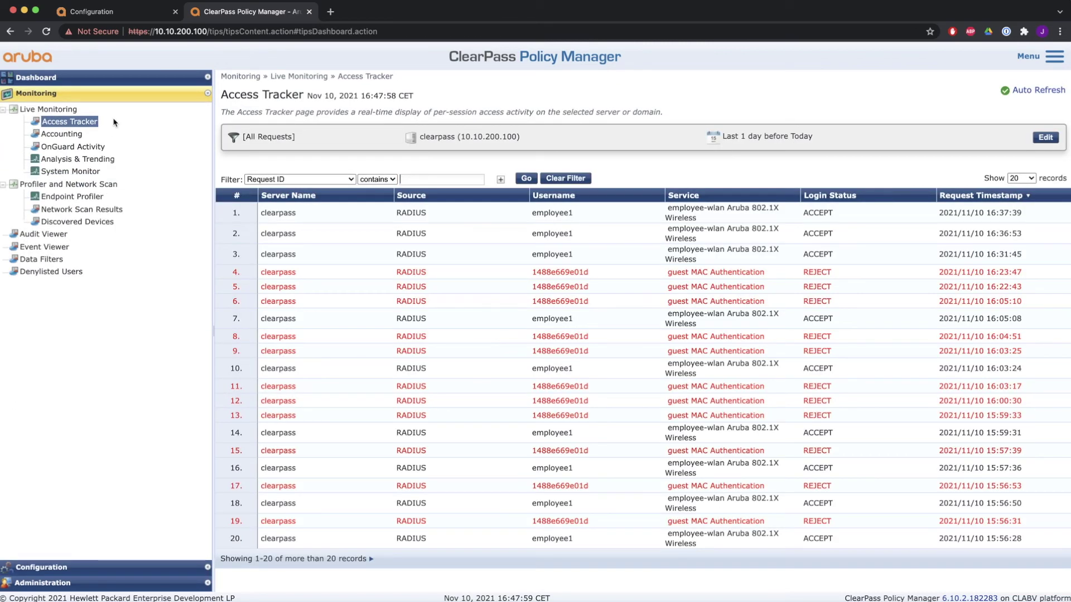
pyautogui.click(127, 15)
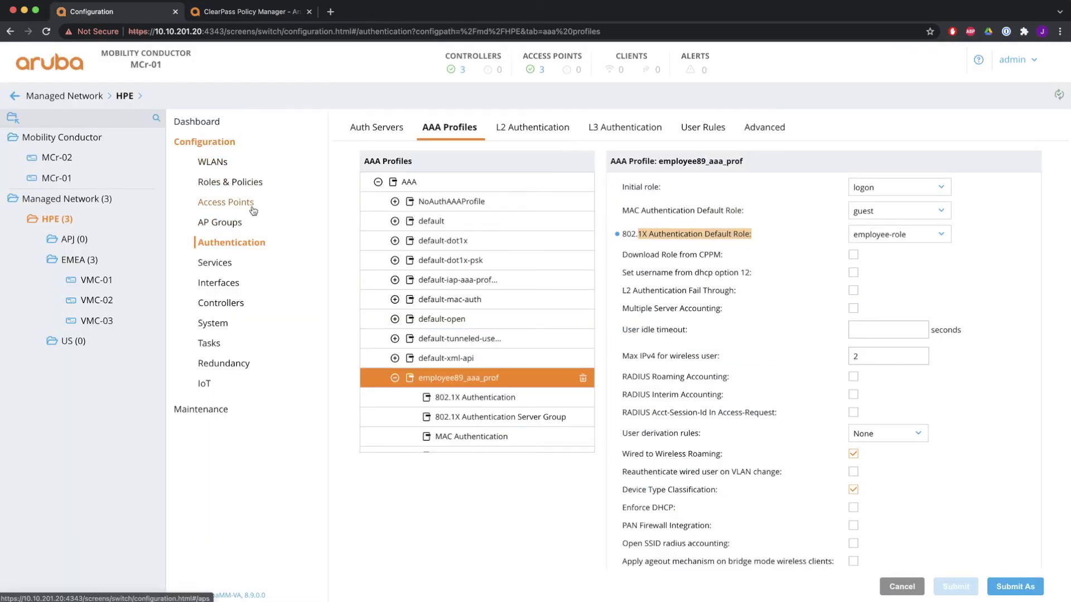
# In Roles & Policies, show clearpass-role's rules, then switch to the ClearPass Access Tracker
pyautogui.click(243, 188)
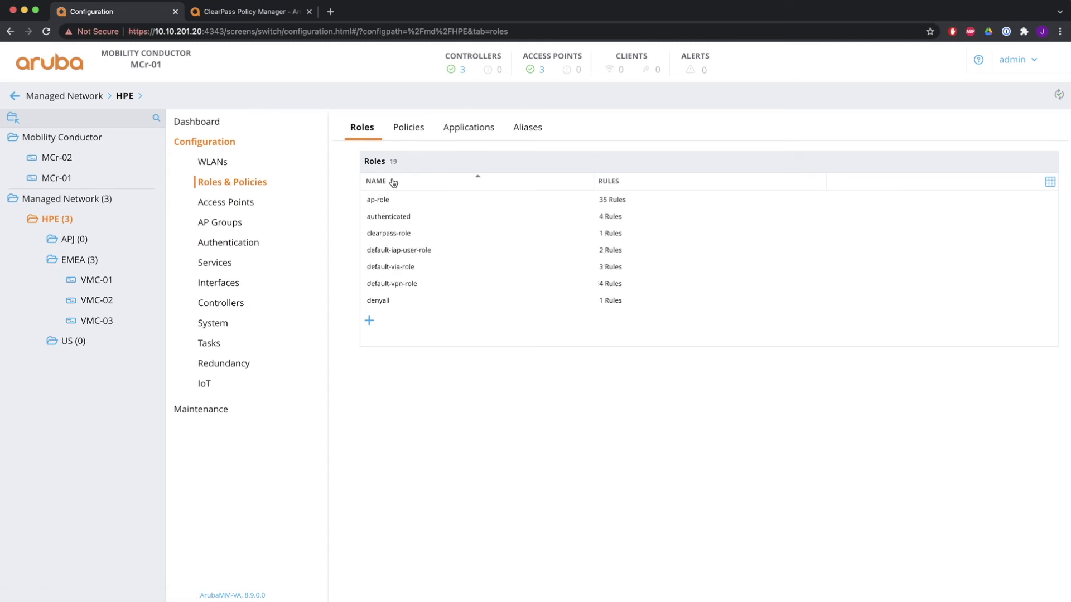
pyautogui.click(404, 239)
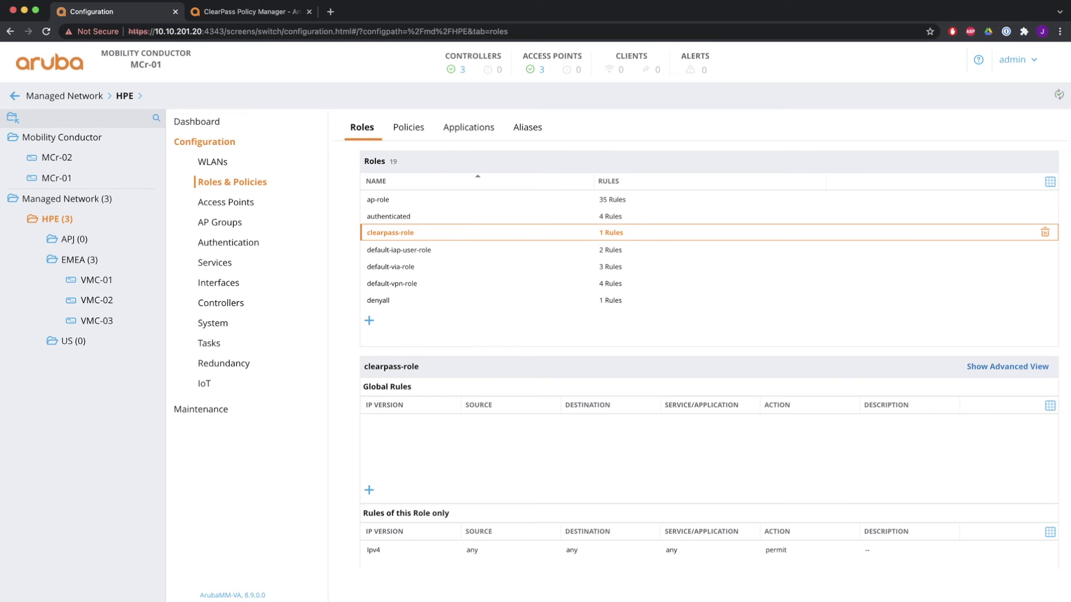
pyautogui.click(251, 12)
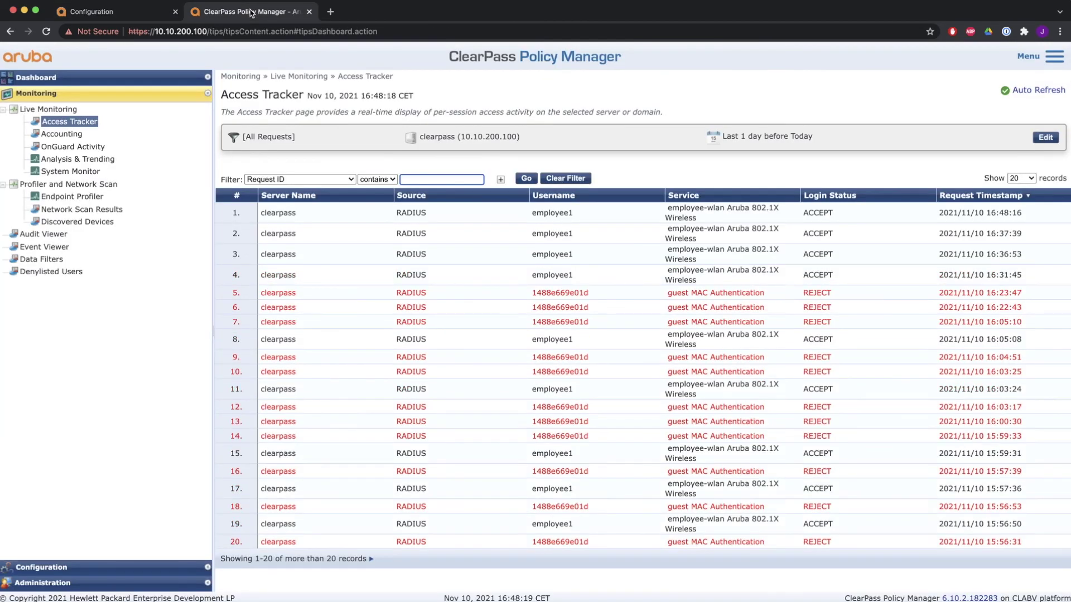
# Check the newest request's RADIUS Response output shows Aruba-User-Role clearpass-role, then close the details
pyautogui.click(466, 213)
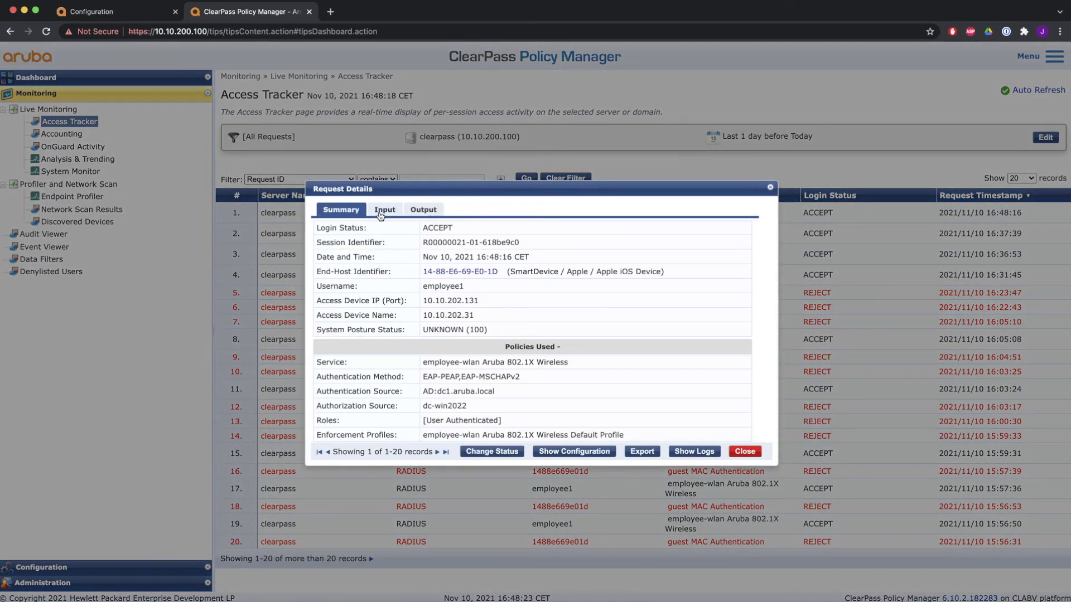
pyautogui.click(426, 210)
pyautogui.click(433, 278)
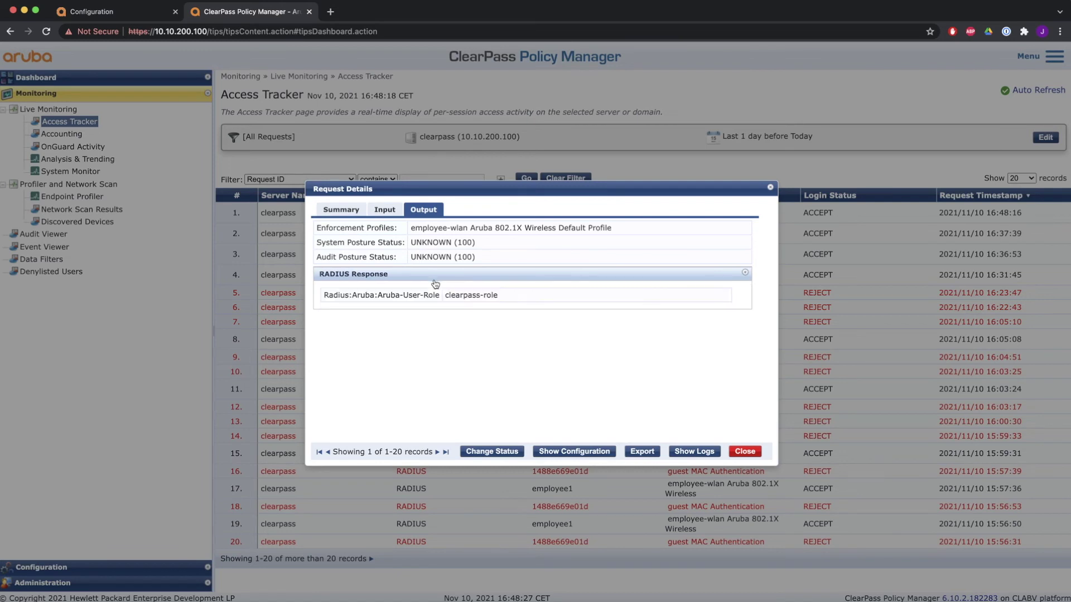
pyautogui.moveTo(352, 295); pyautogui.dragTo(495, 294)
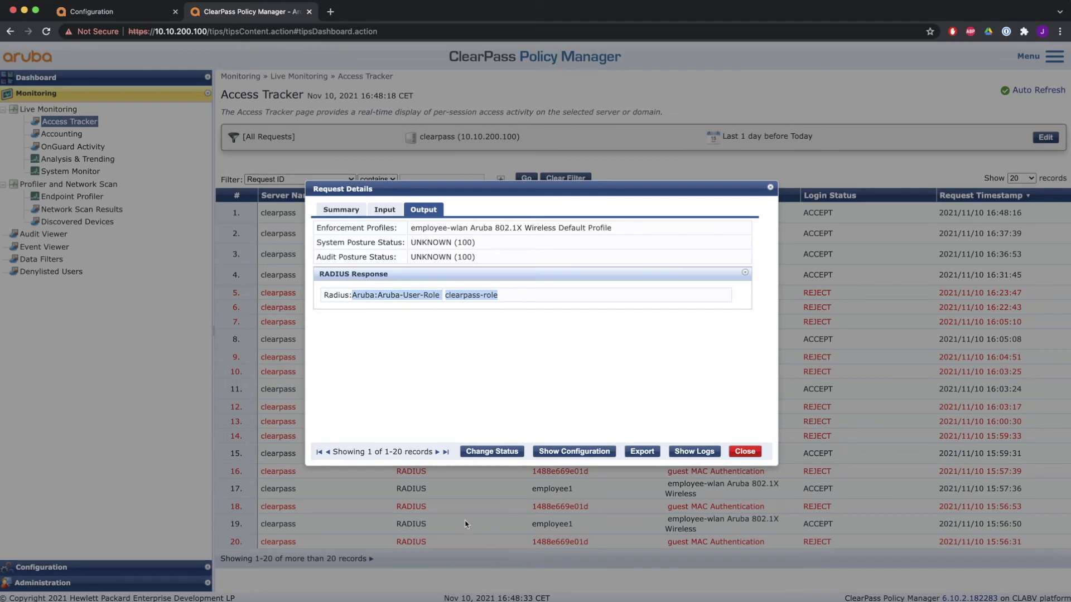
pyautogui.click(744, 451)
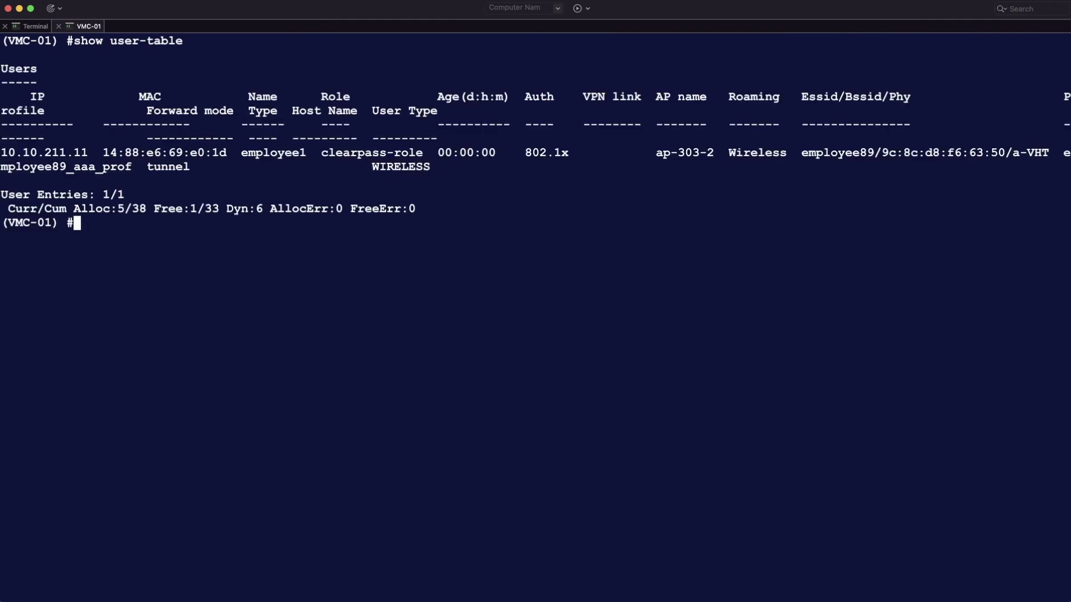
# Verify user 10.10.211.11 gets clearpass-role via ROLE_DERIVATION_DOT1X_VSA, then view employee89_dot1_svg's server rules
pyautogui.moveTo(236, 152); pyautogui.dragTo(429, 150)
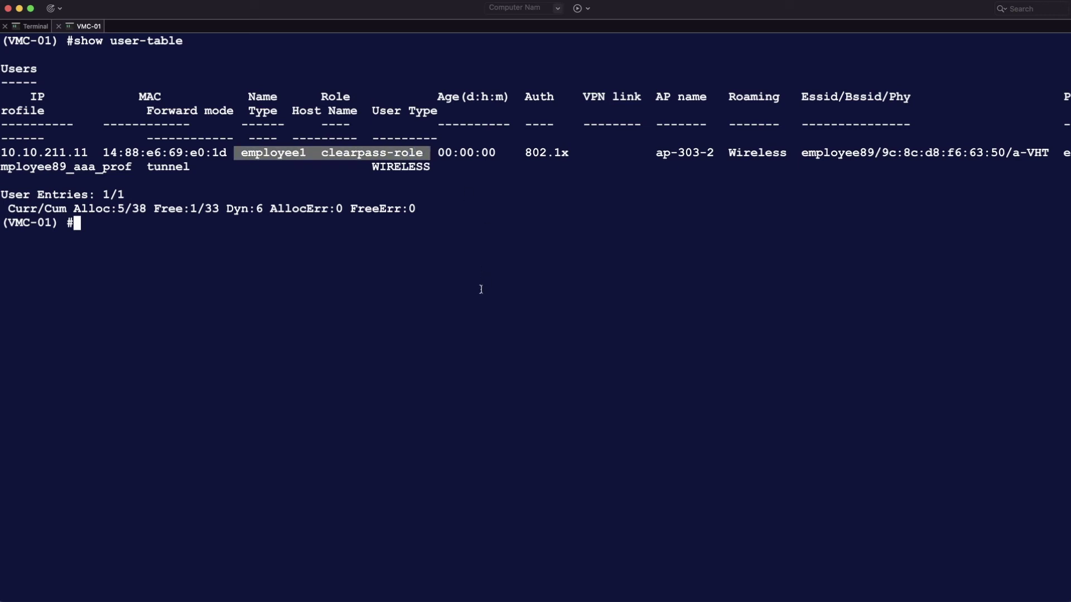
pyautogui.press('Up')
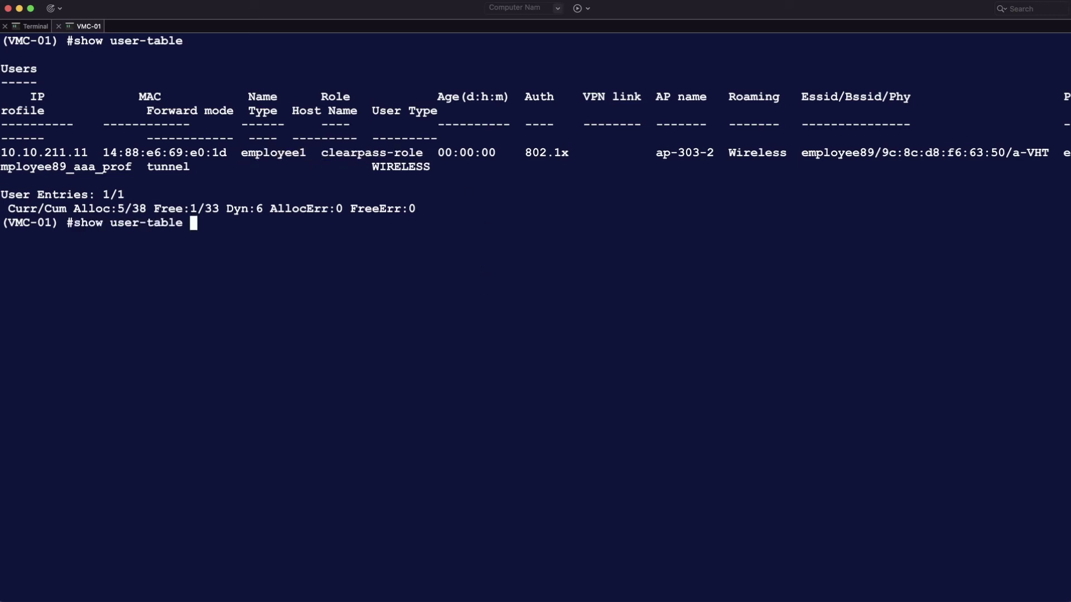
pyautogui.write('ip 10.10.211.11')
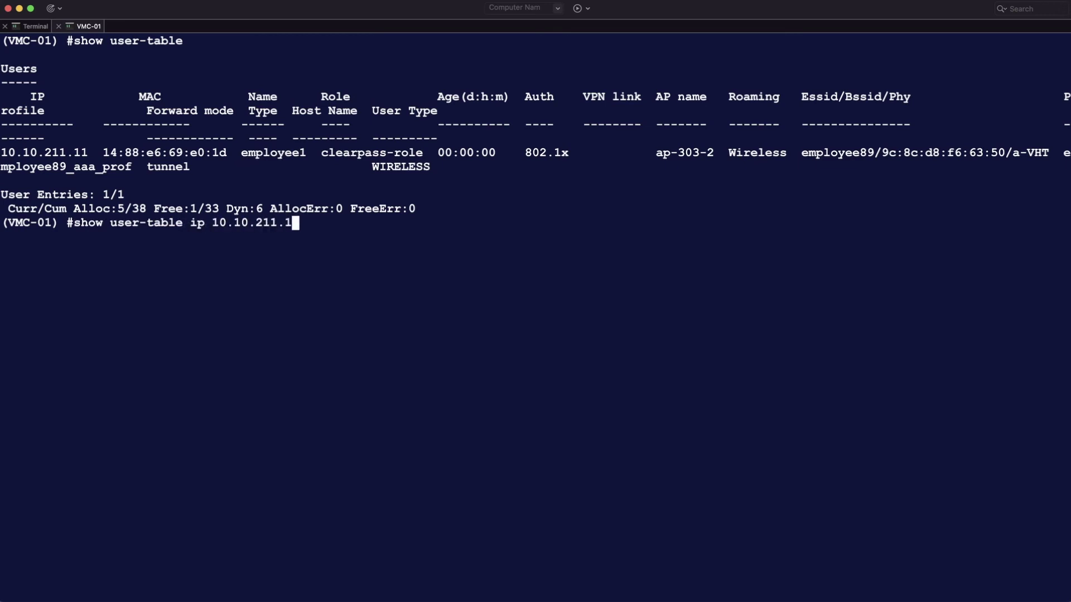
pyautogui.press('Return')
pyautogui.press('Return')
pyautogui.press('Return')
pyautogui.press('Return')
pyautogui.press('Return')
pyautogui.press('Return')
pyautogui.press('Return')
pyautogui.press('Return')
pyautogui.press('Return')
pyautogui.press('Return')
pyautogui.press('Return')
pyautogui.press('Return')
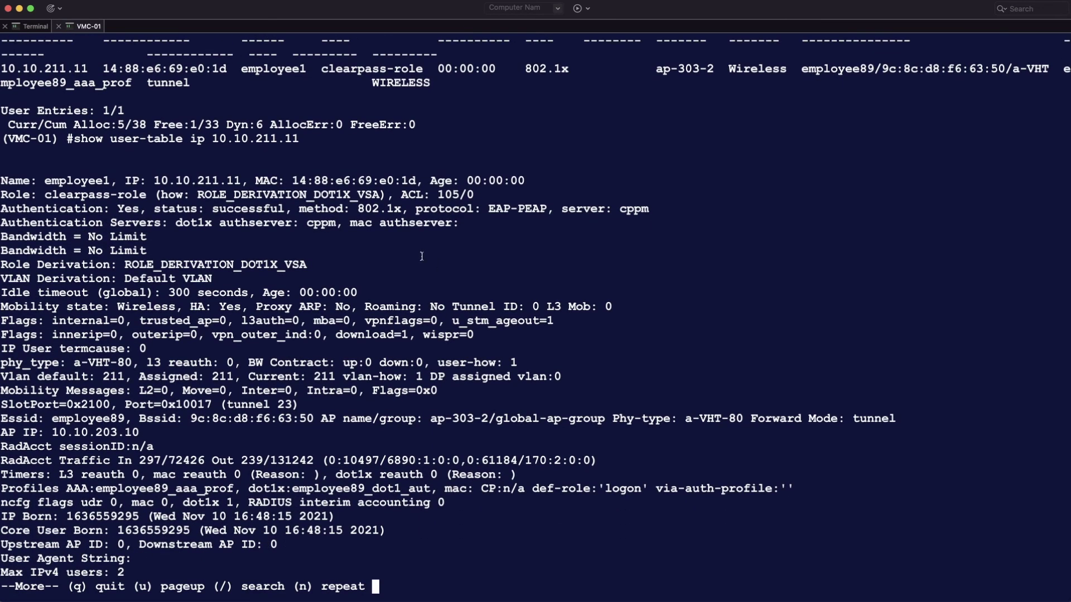
pyautogui.moveTo(198, 194); pyautogui.dragTo(378, 194)
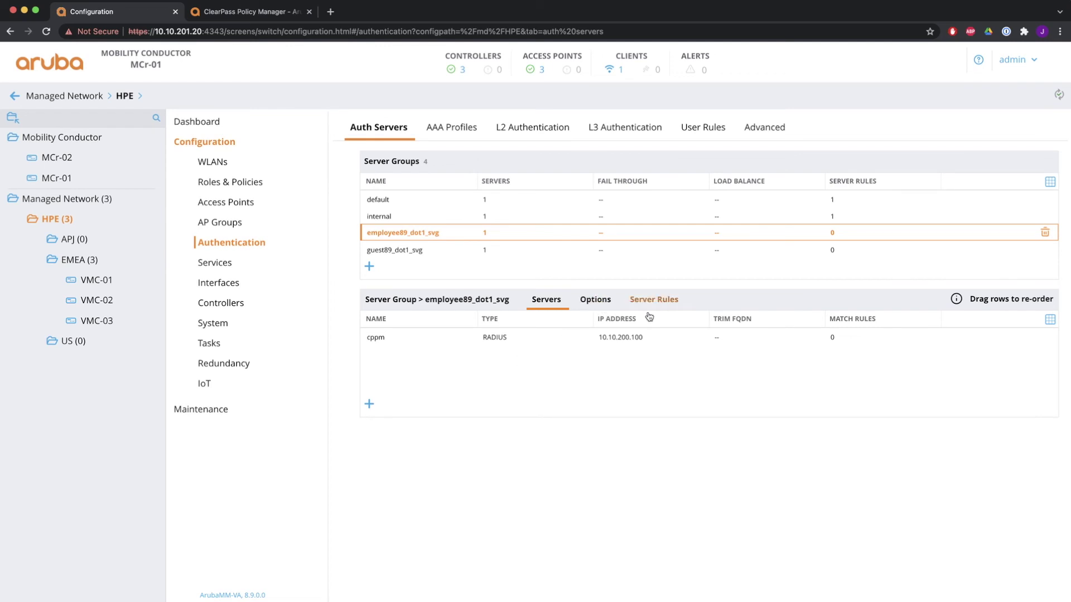
pyautogui.click(649, 305)
# Start a new server rule matching Filter-Id with the value 999
pyautogui.click(369, 406)
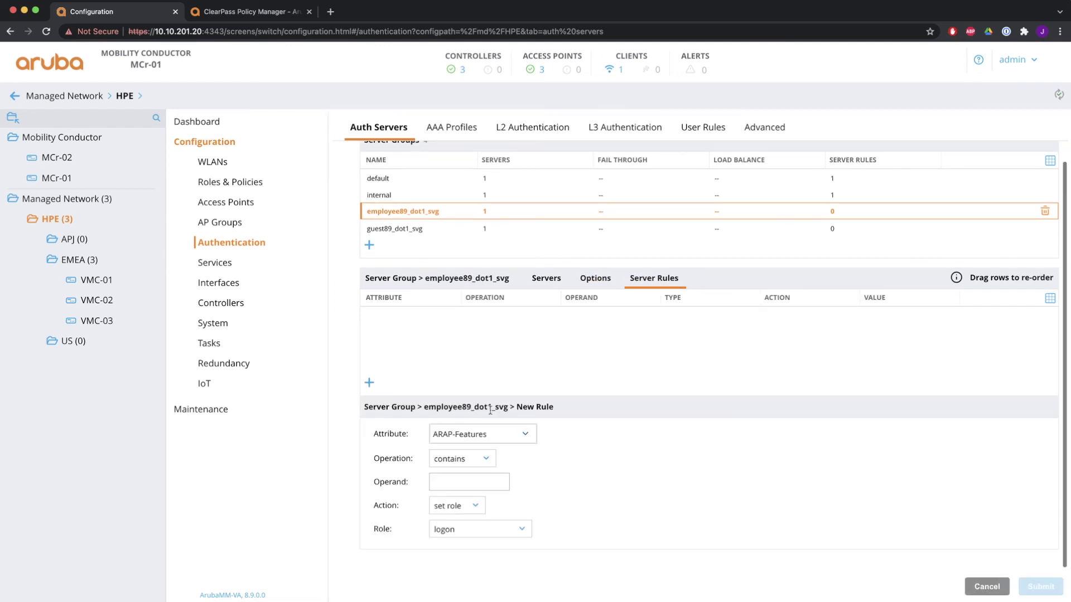
pyautogui.click(508, 437)
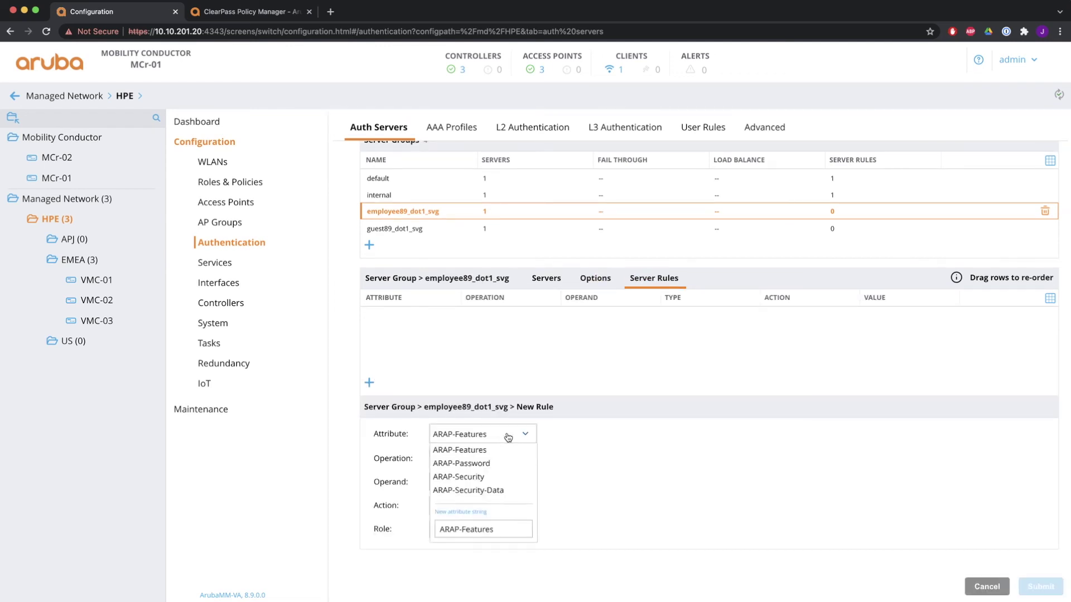
pyautogui.scroll(-5, 486, 456)
pyautogui.scroll(-6, 485, 456)
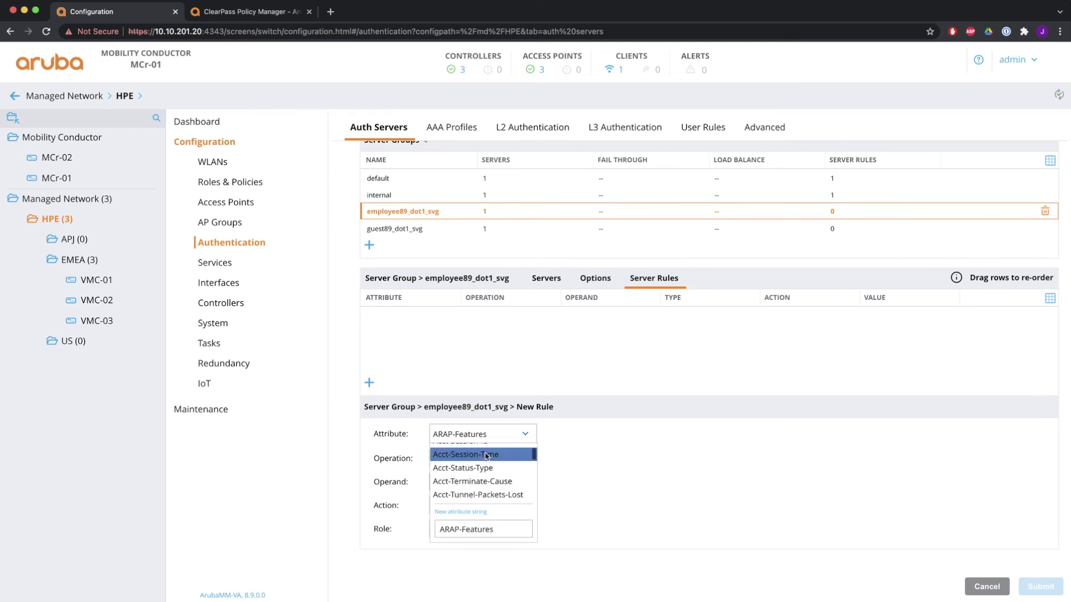
pyautogui.scroll(-5, 485, 456)
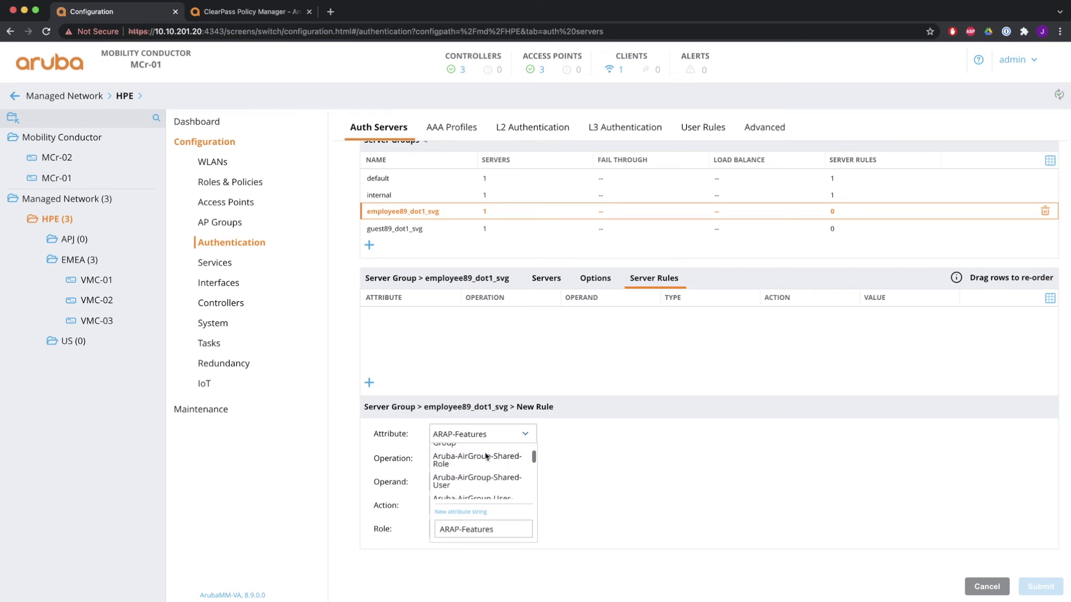
pyautogui.scroll(-6, 486, 456)
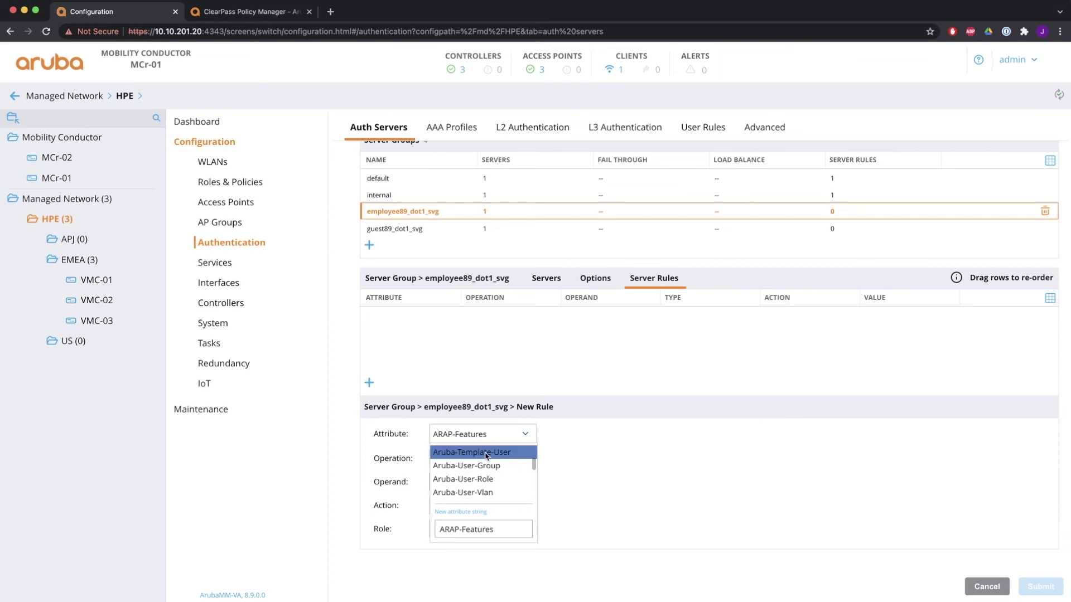
pyautogui.scroll(-6, 486, 456)
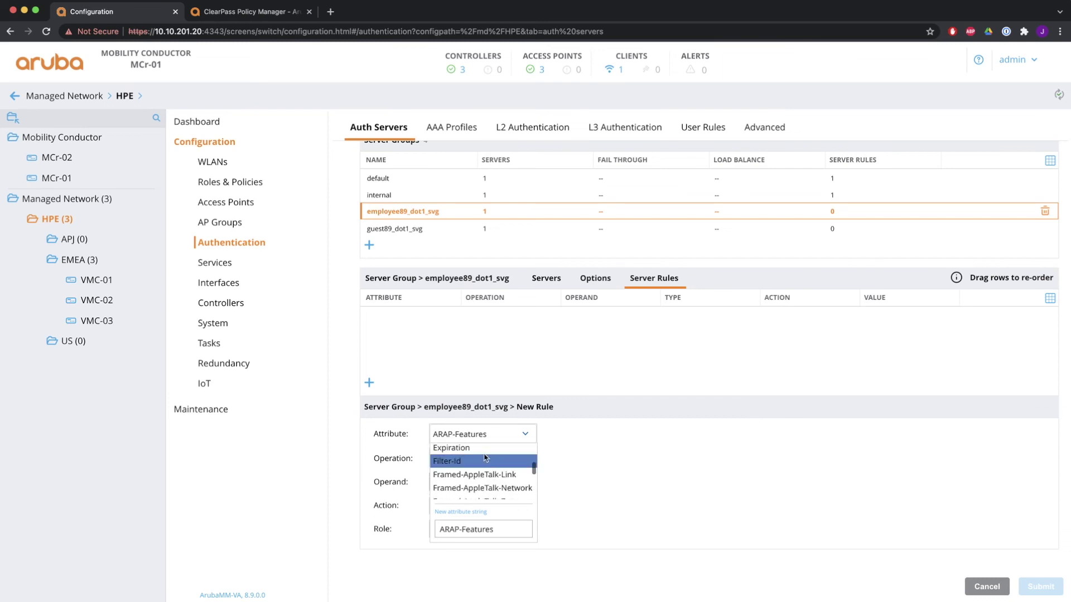
pyautogui.click(486, 461)
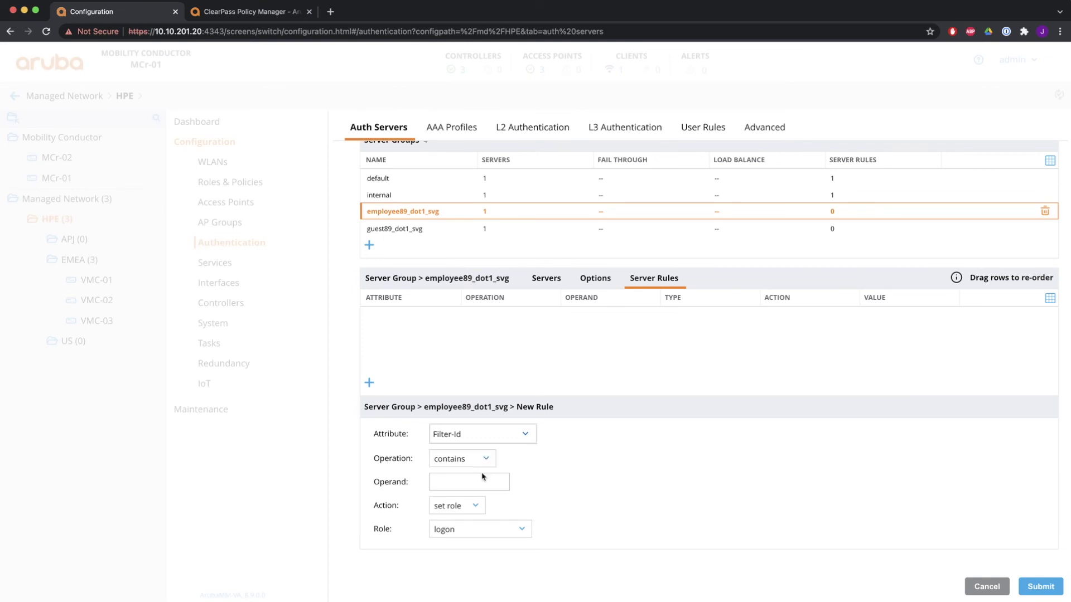
pyautogui.click(481, 480)
pyautogui.write('999')
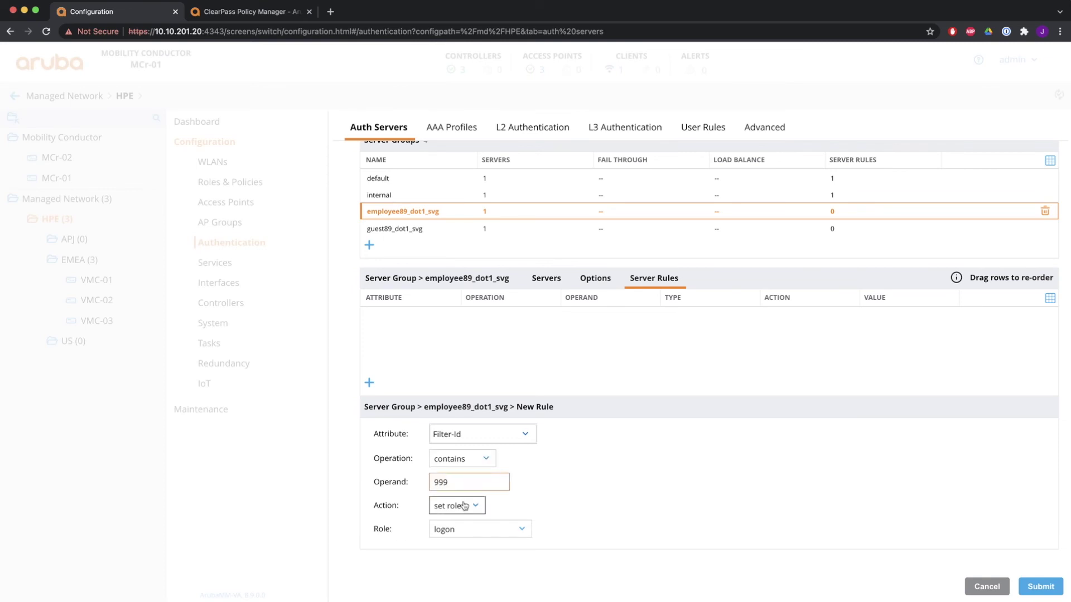
# Set the rule's role to clearpass-role and submit it
pyautogui.click(477, 535)
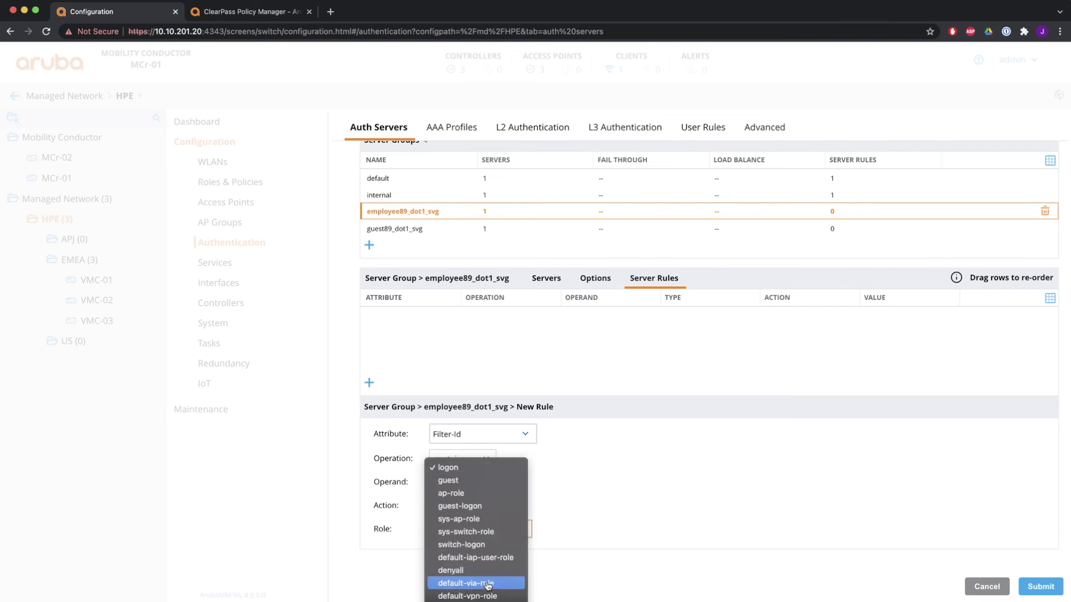
pyautogui.scroll(-3, 505, 556)
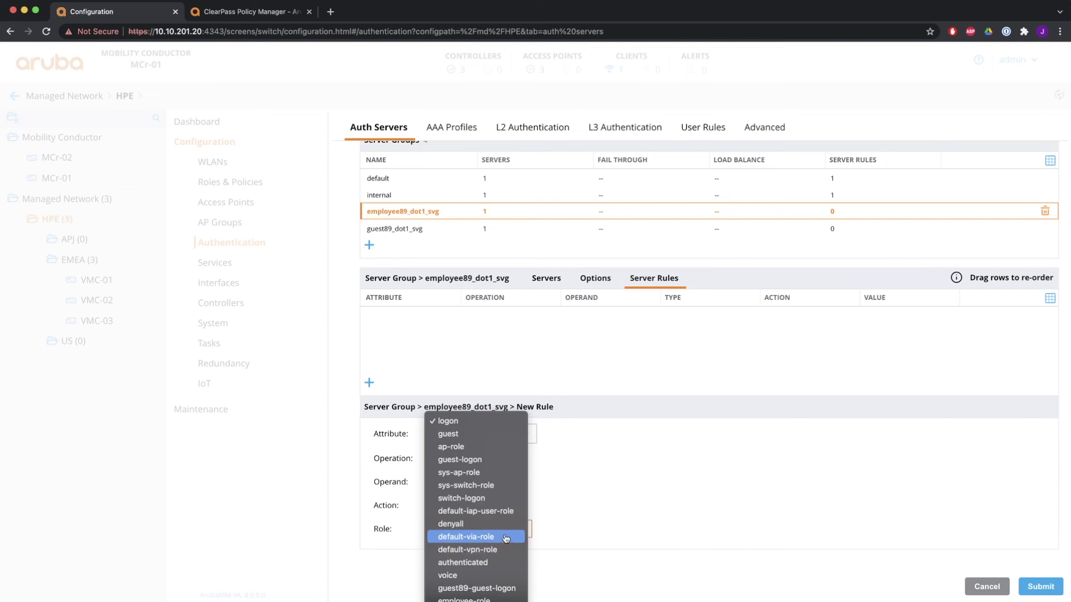
pyautogui.click(502, 538)
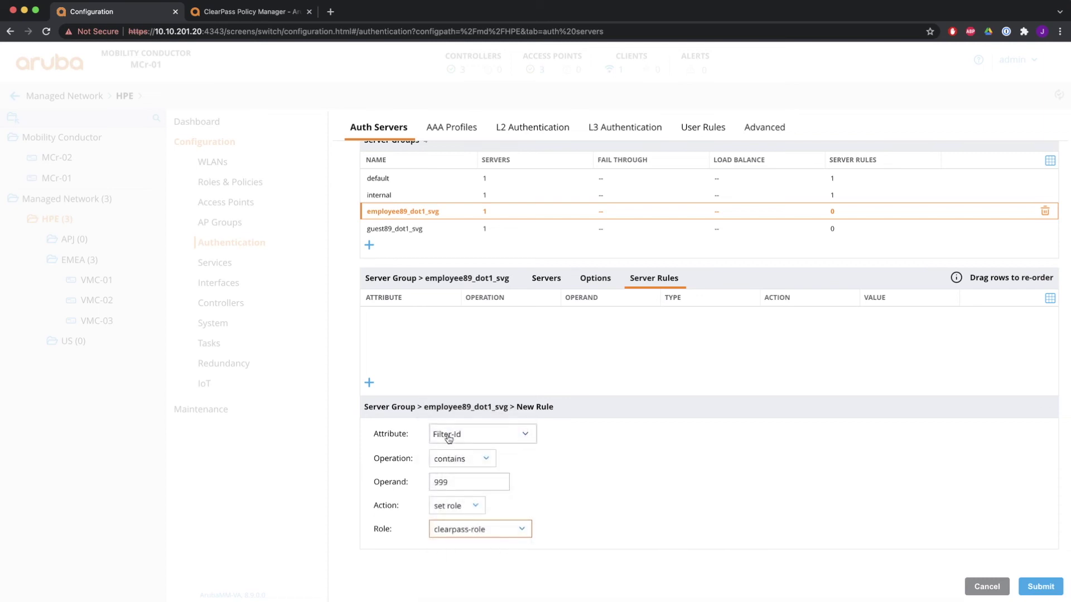
pyautogui.click(1039, 586)
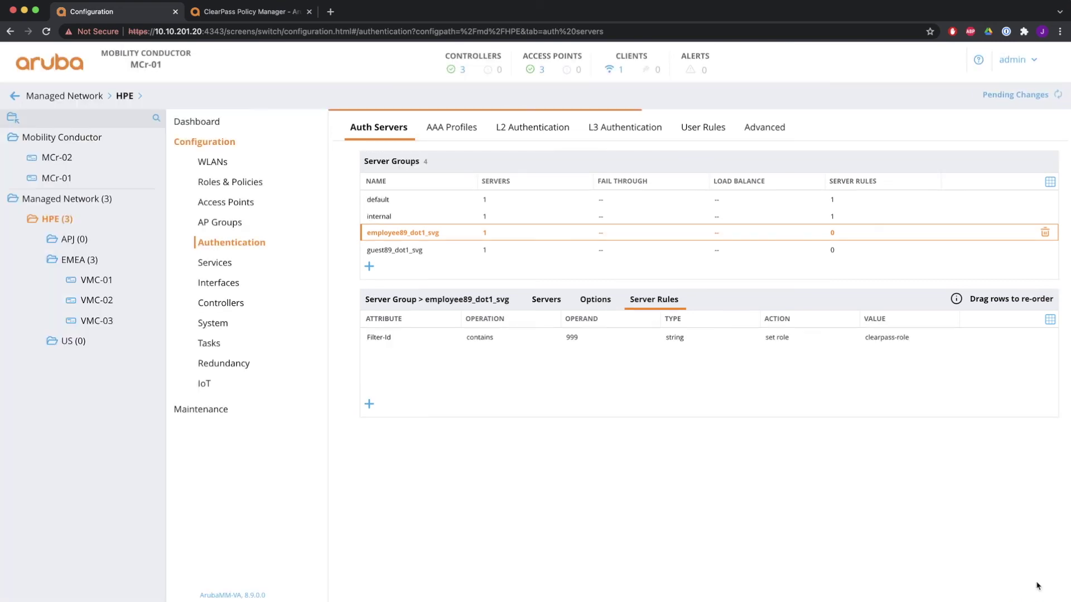
# Deploy the pending changes to the controllers, then switch to ClearPass Policy Manager
pyautogui.click(1014, 96)
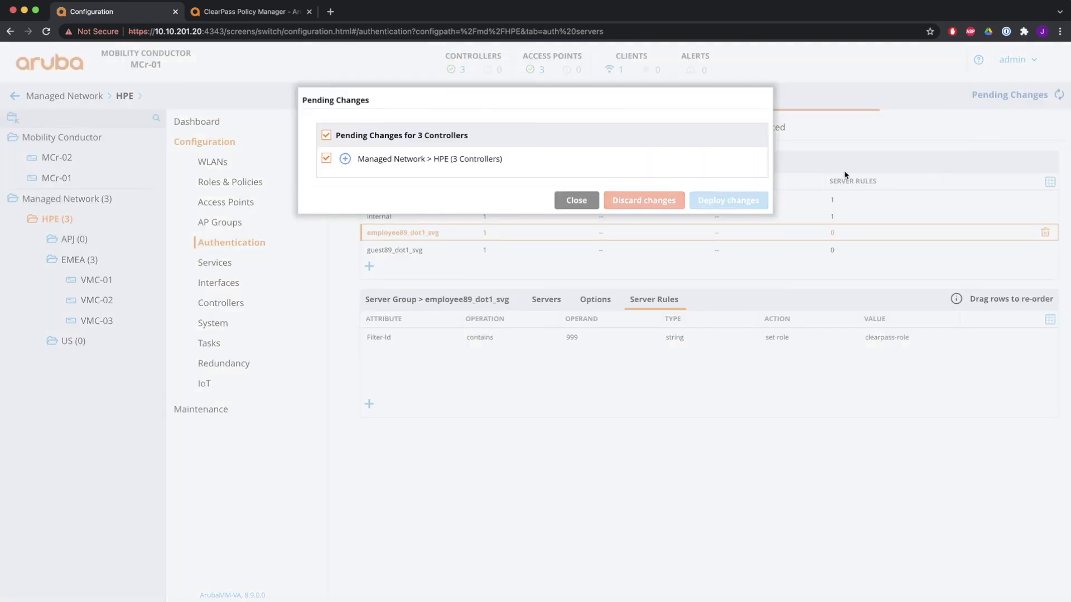
pyautogui.click(729, 201)
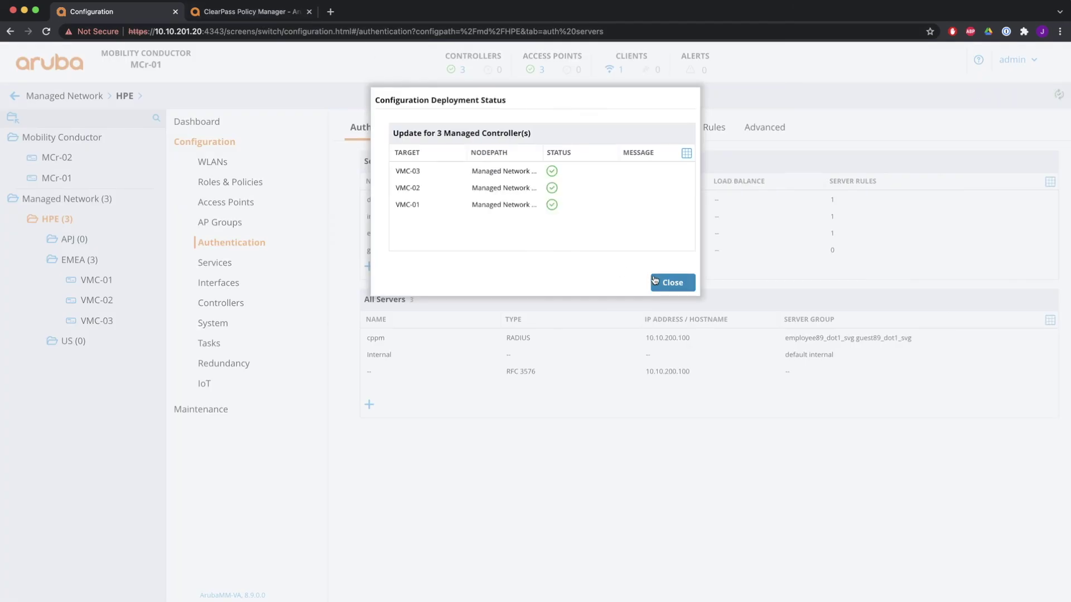
pyautogui.click(655, 280)
pyautogui.click(246, 12)
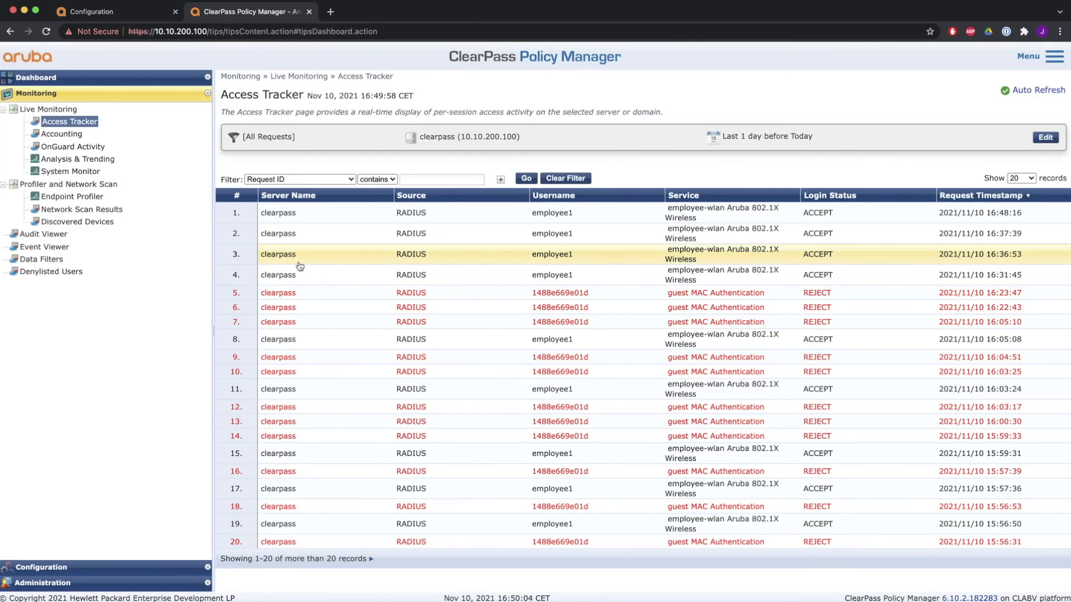
# Open the employee-wlan Filter-Id enforcement profile under Configuration > Enforcement
pyautogui.click(49, 569)
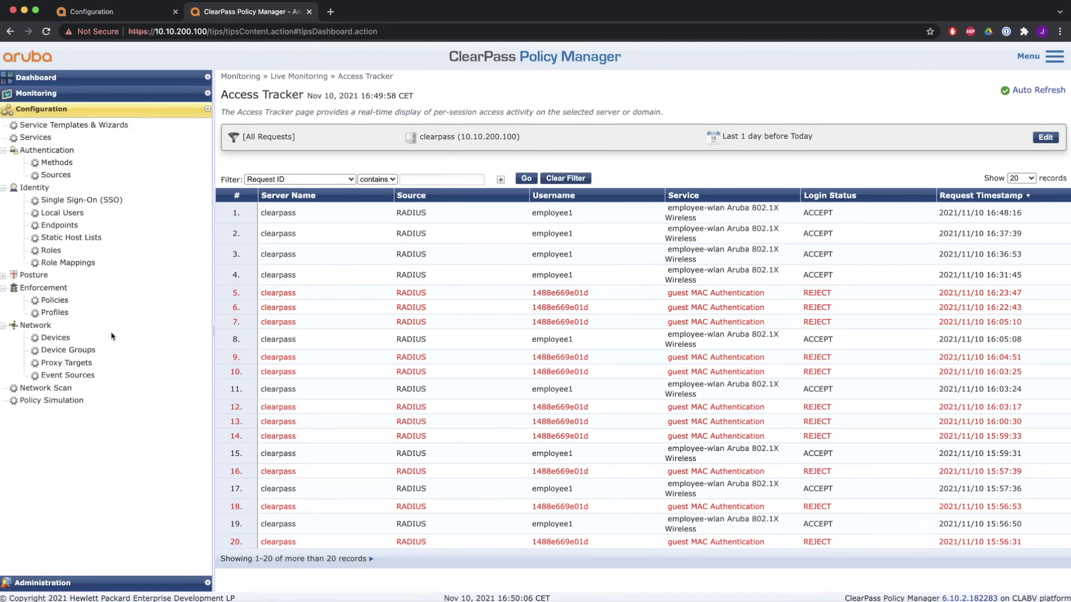
pyautogui.click(55, 313)
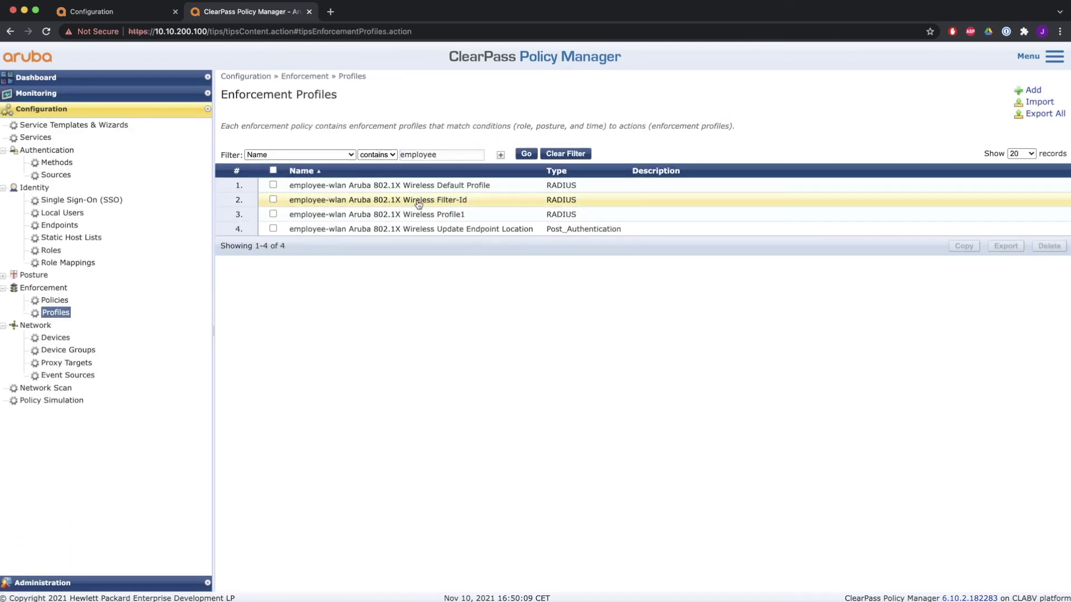
pyautogui.click(417, 202)
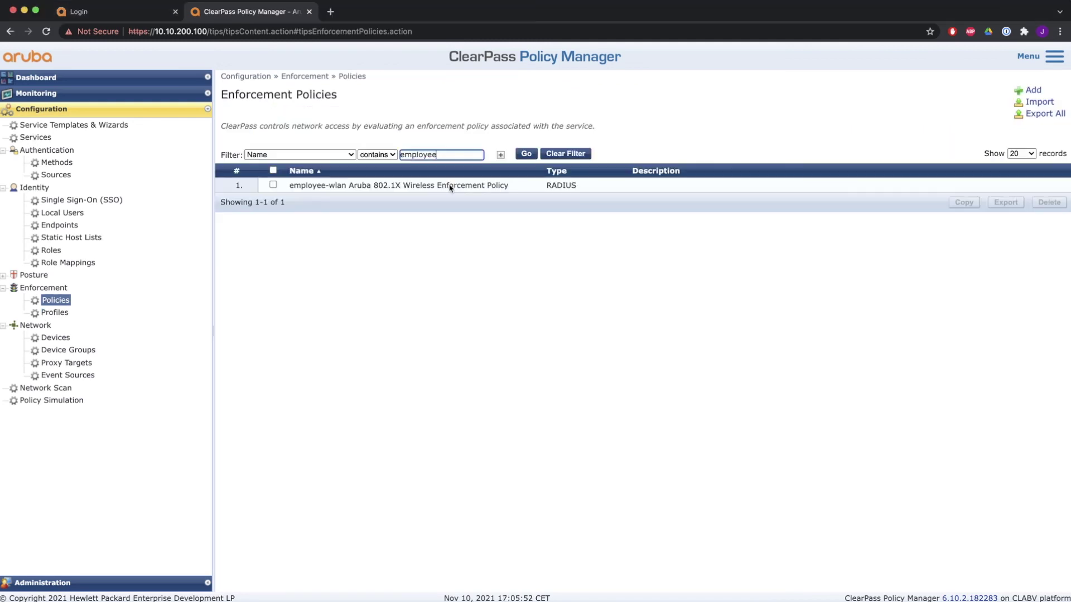
# In the employee-wlan policy rule, replace Wireless Default Profile with the Filter-Id profile and save
pyautogui.click(462, 184)
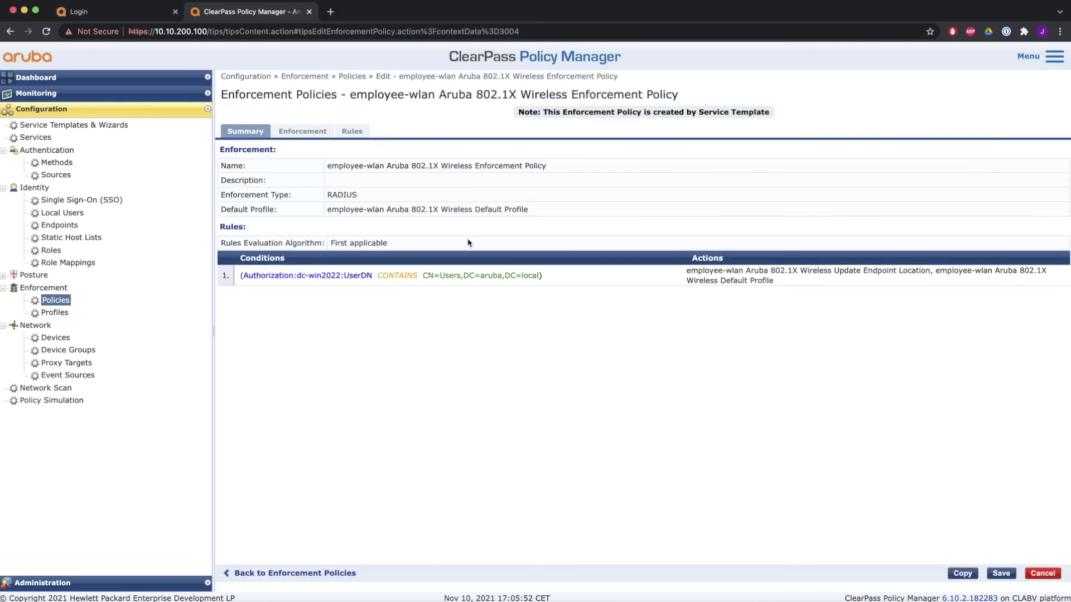
pyautogui.click(355, 132)
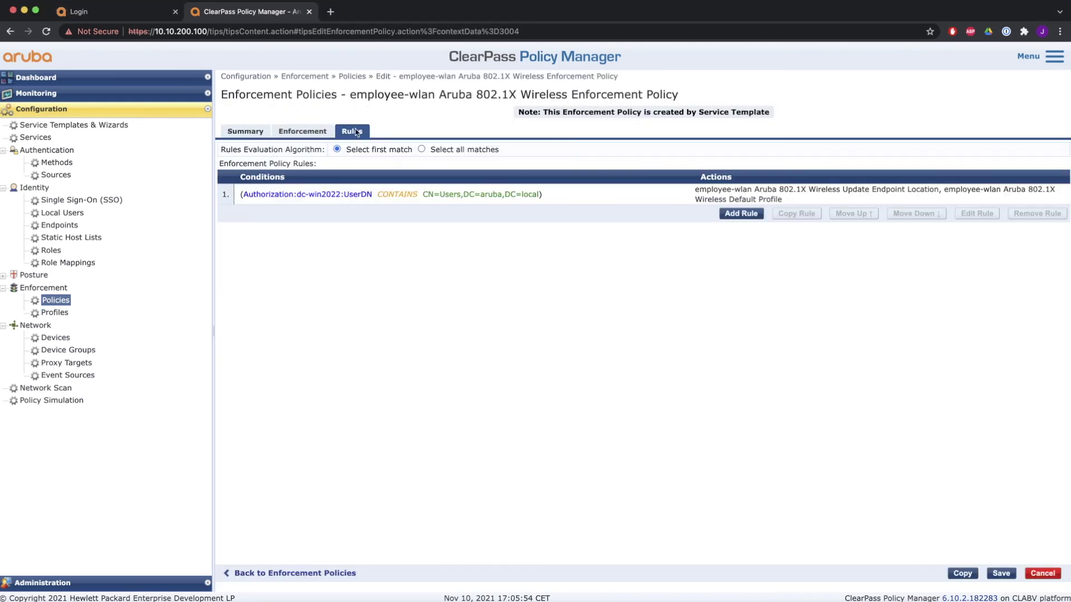
pyautogui.click(658, 194)
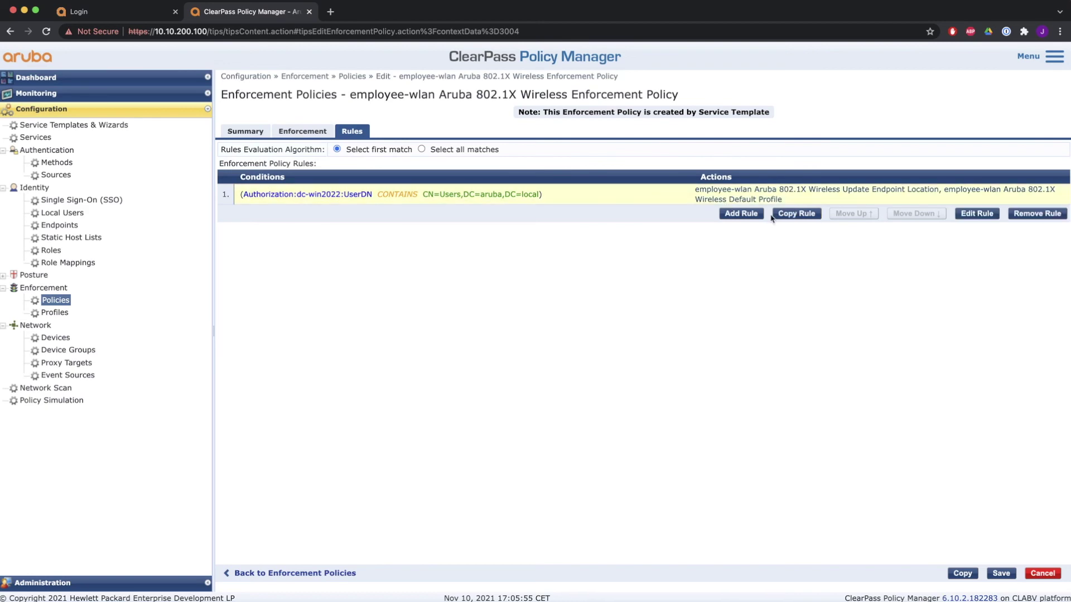
pyautogui.click(978, 213)
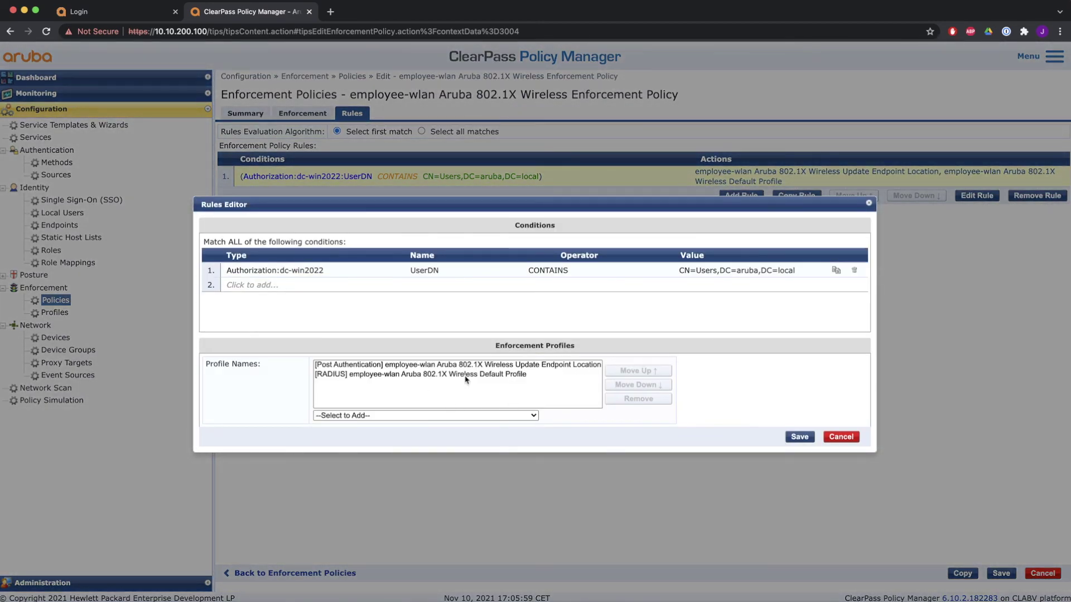
pyautogui.click(469, 376)
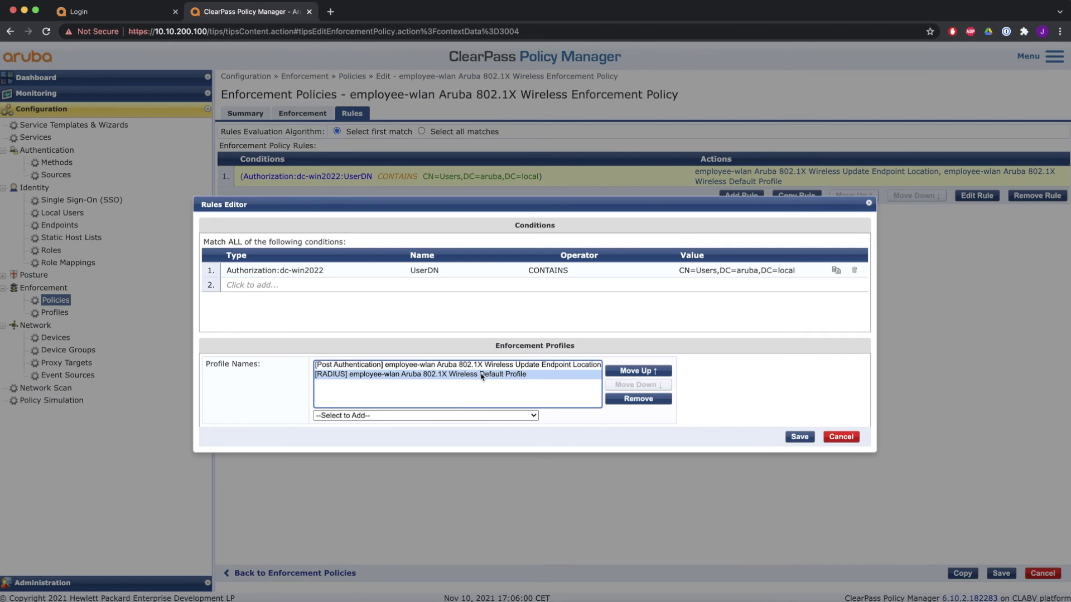
pyautogui.click(638, 399)
pyautogui.click(508, 415)
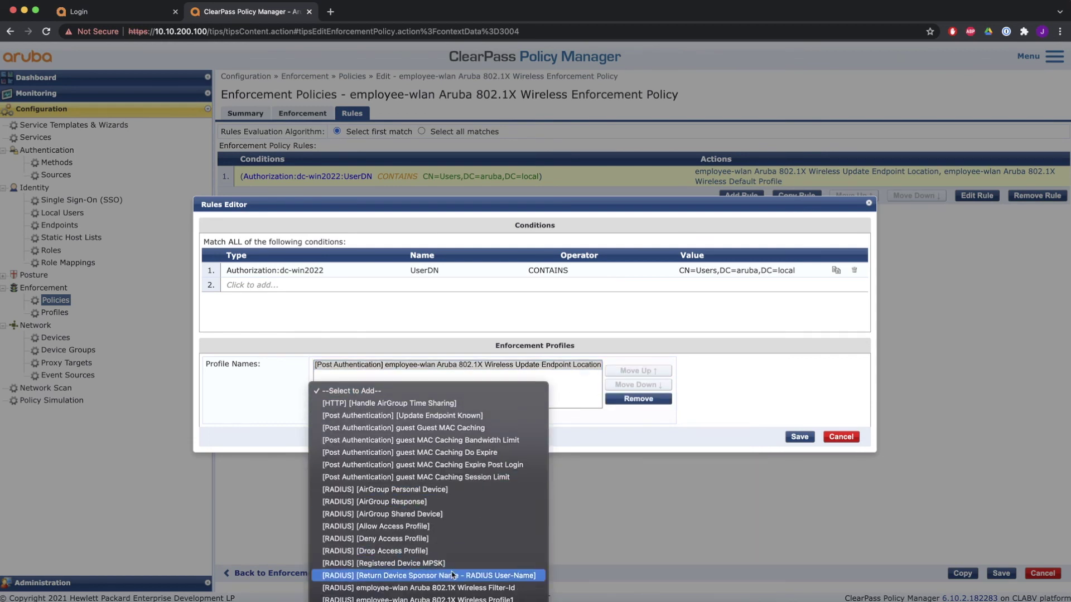
pyautogui.click(453, 588)
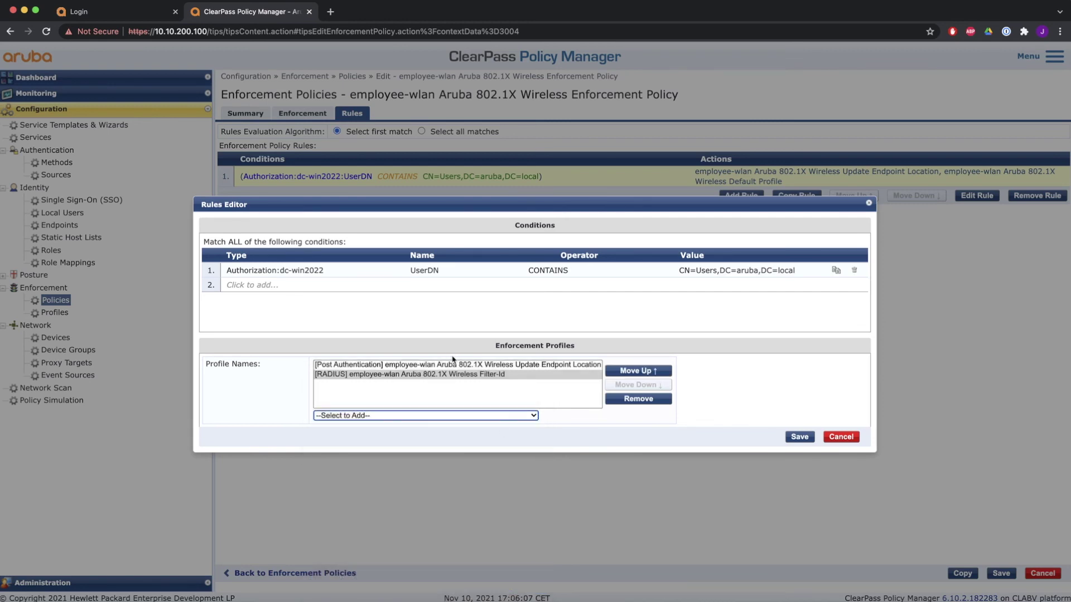
pyautogui.click(803, 440)
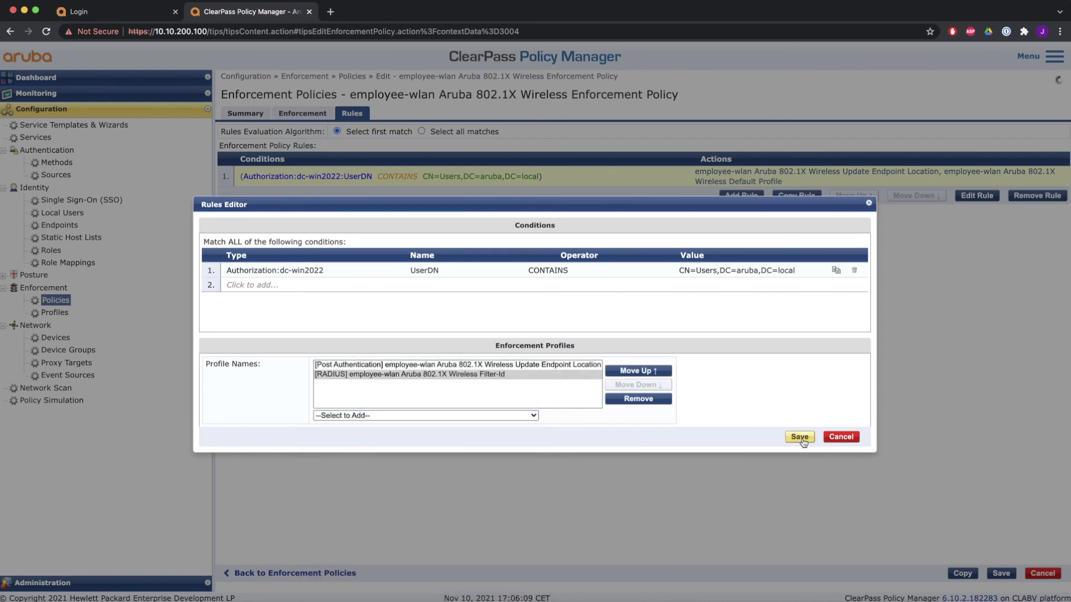
pyautogui.click(1002, 578)
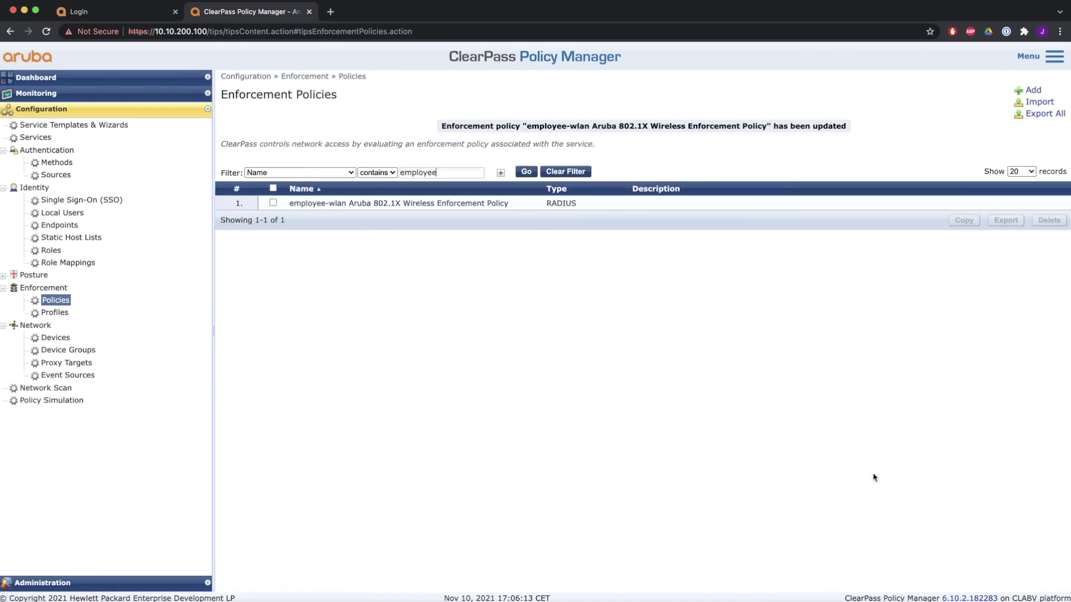
pyautogui.click(41, 99)
# In Access Tracker, check the newest accepted request's RADIUS Response contains Filter-Id 999, then close it
pyautogui.click(65, 122)
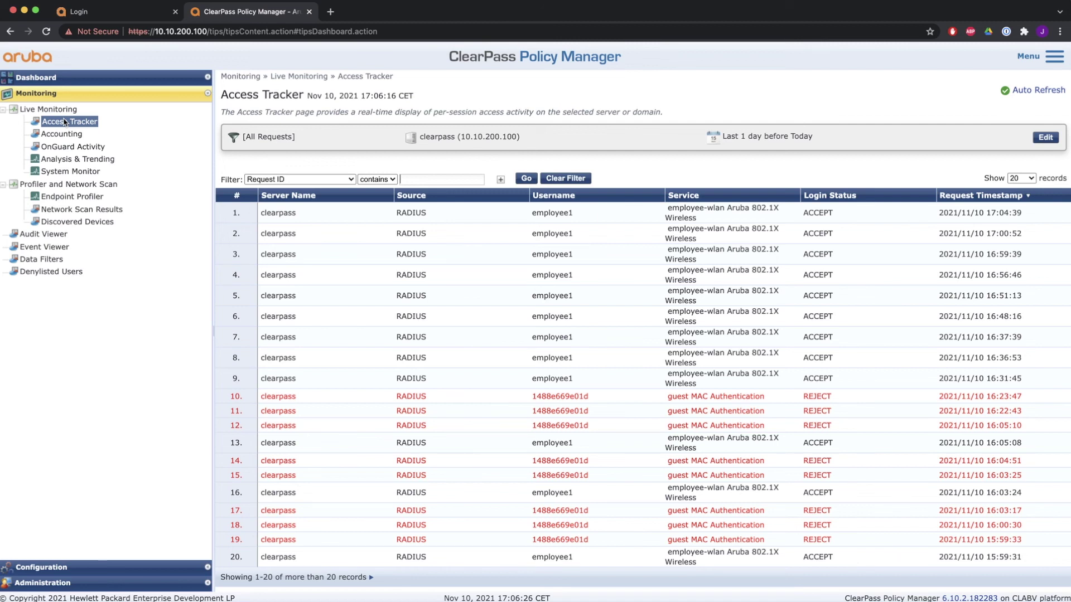
pyautogui.click(429, 215)
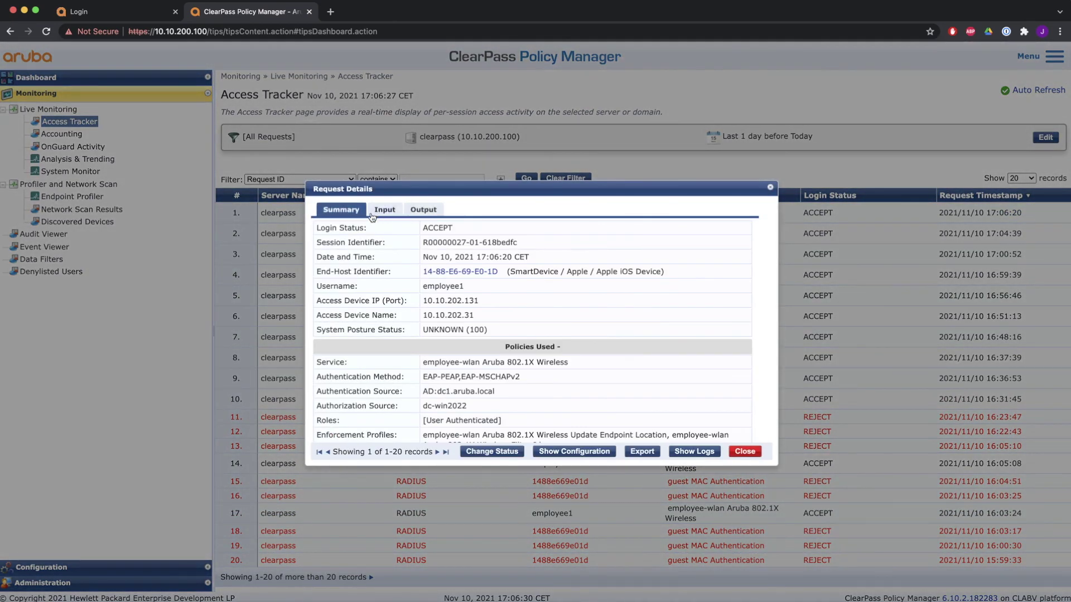
pyautogui.click(425, 213)
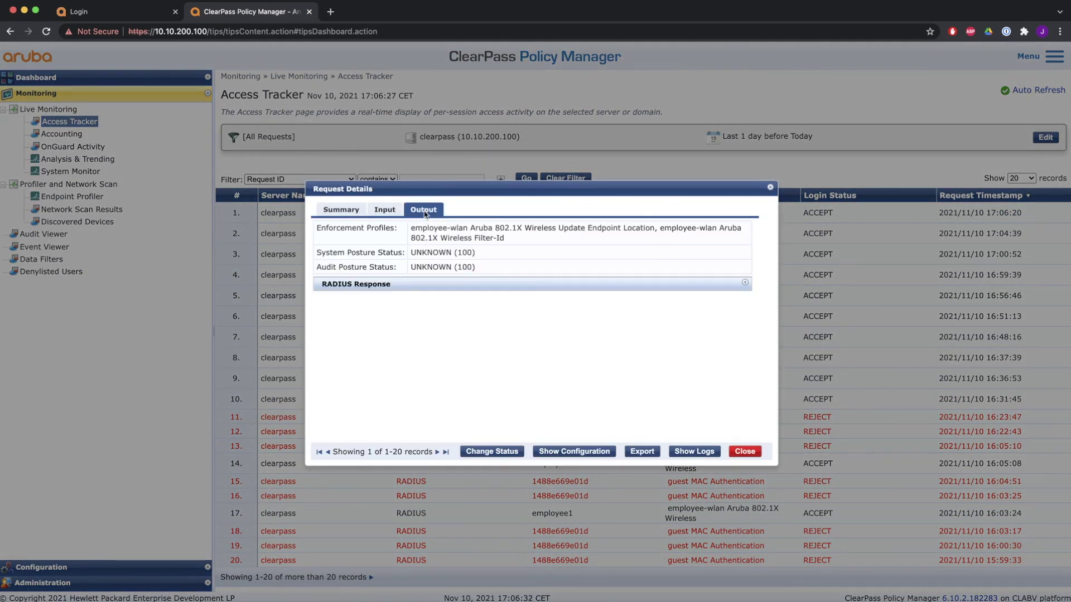
pyautogui.click(434, 288)
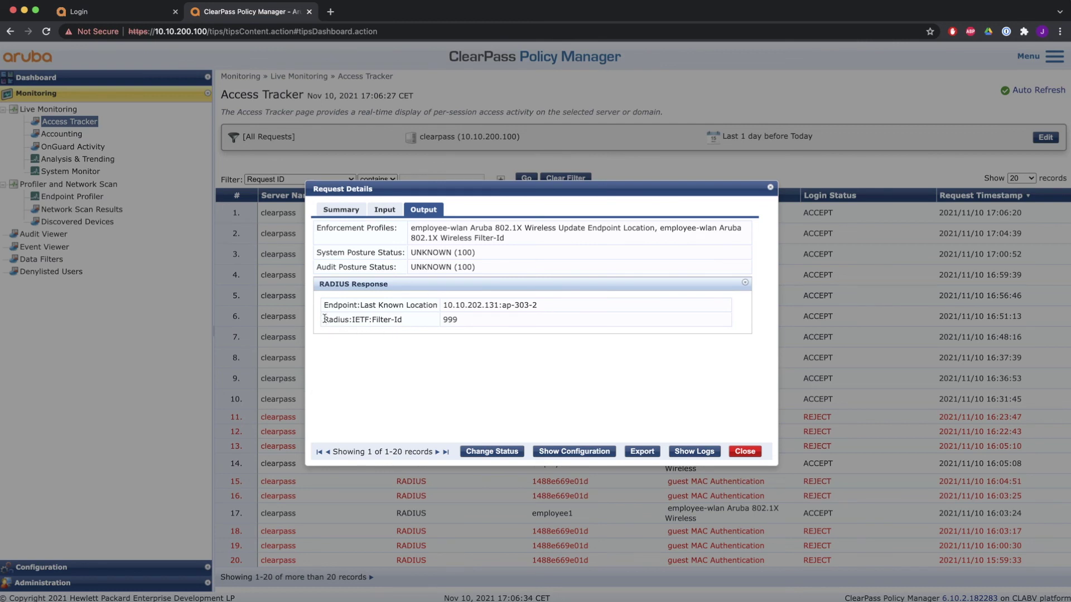
pyautogui.moveTo(324, 318); pyautogui.dragTo(473, 322)
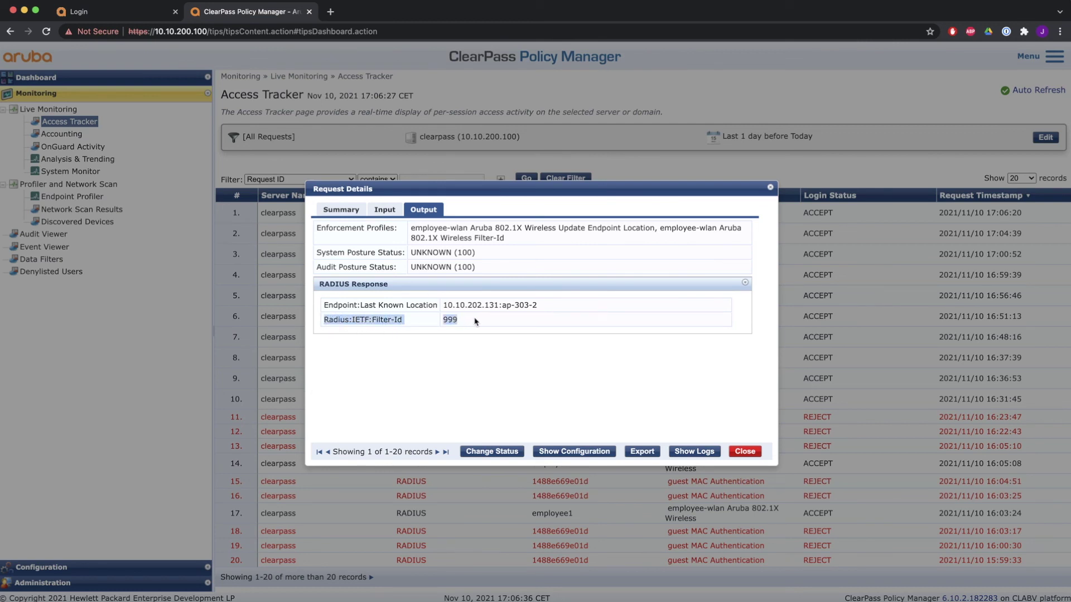
pyautogui.click(745, 453)
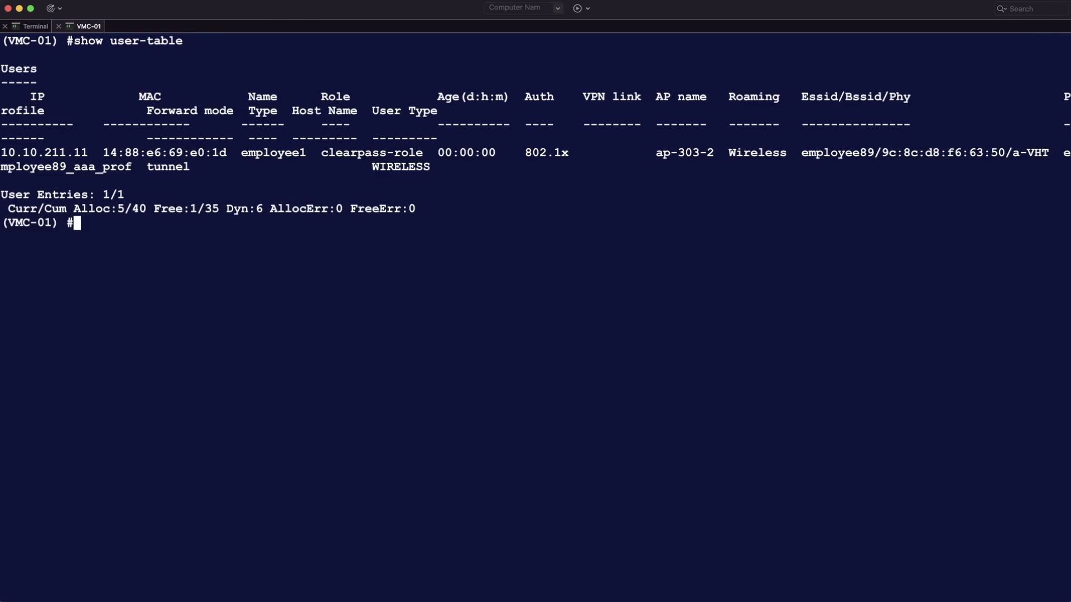
# Run 'show user-table ip 10.10.211.11' and confirm clearpass-role came from ROLE_DERIVATION_DOT1X_SDR
pyautogui.moveTo(321, 153); pyautogui.dragTo(423, 153)
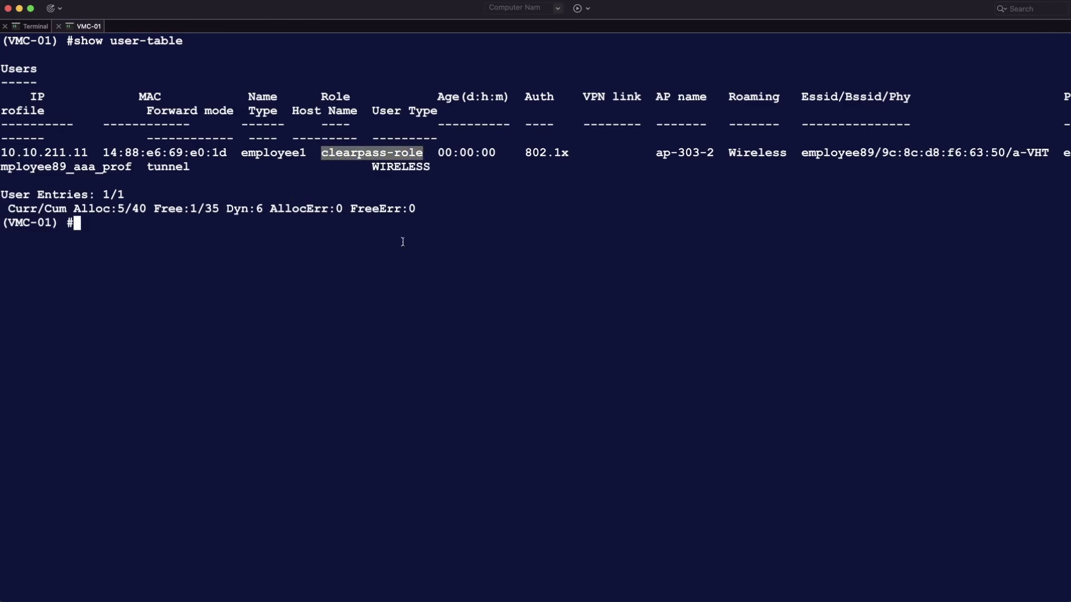
pyautogui.press('Up')
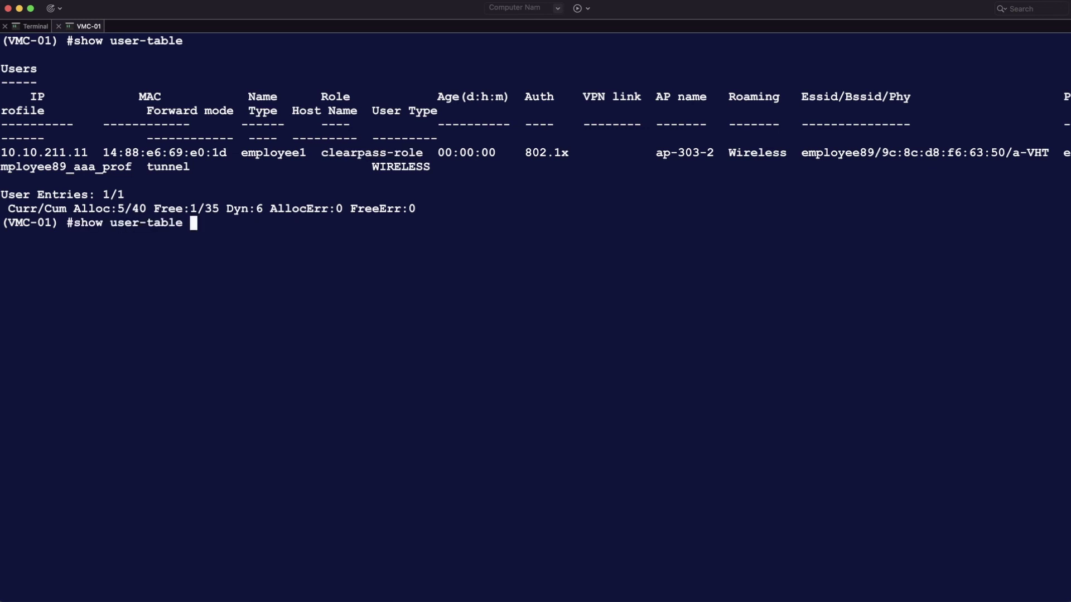
pyautogui.write('ip 10.10.211.11')
pyautogui.press('Return')
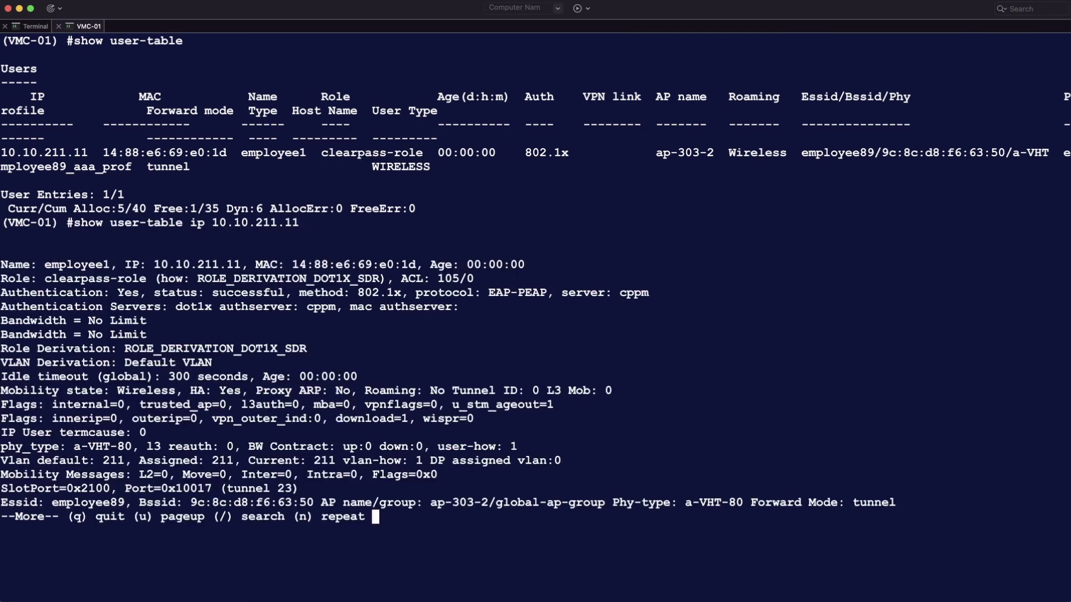
pyautogui.press('Return')
pyautogui.press('Return')
pyautogui.press('Return')
pyautogui.press('Return')
pyautogui.press('Return')
pyautogui.press('Return')
pyautogui.press('Return')
pyautogui.press('Return')
pyautogui.press('Return')
pyautogui.press('Return')
pyautogui.press('Return')
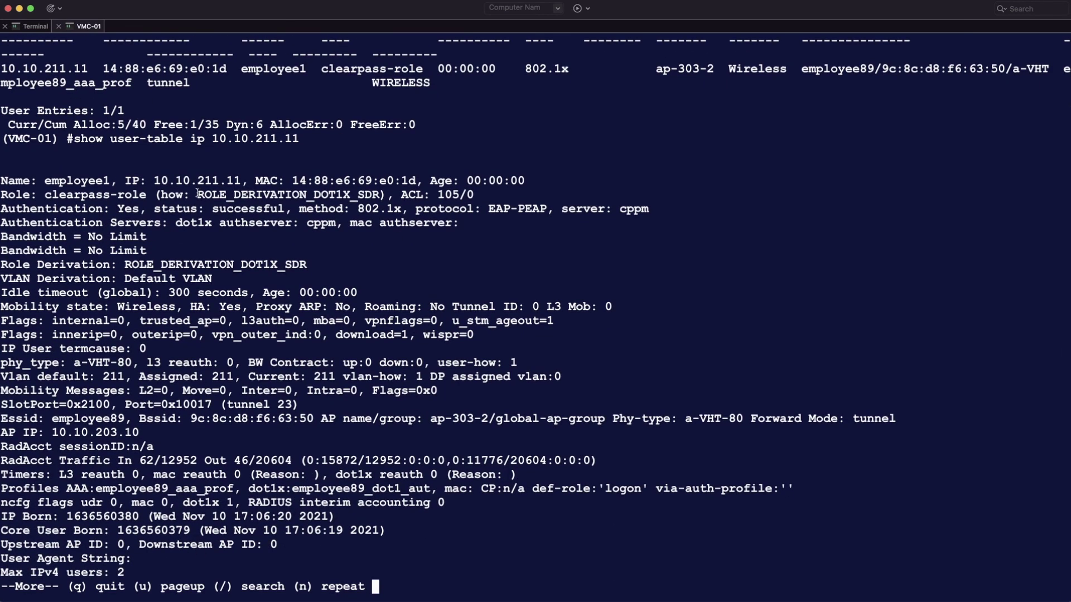
pyautogui.moveTo(198, 194); pyautogui.dragTo(381, 195)
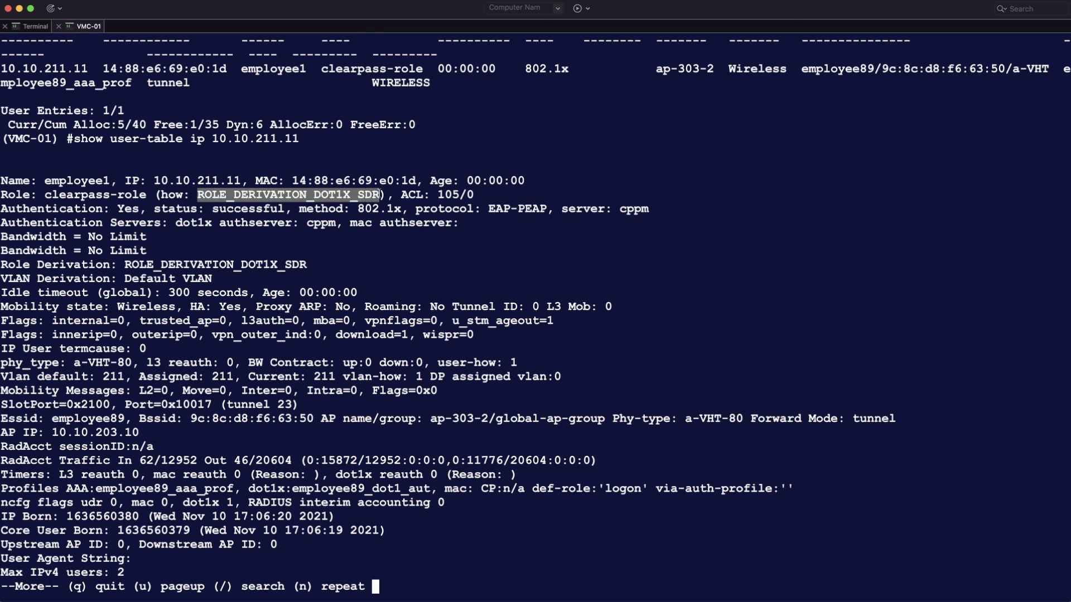